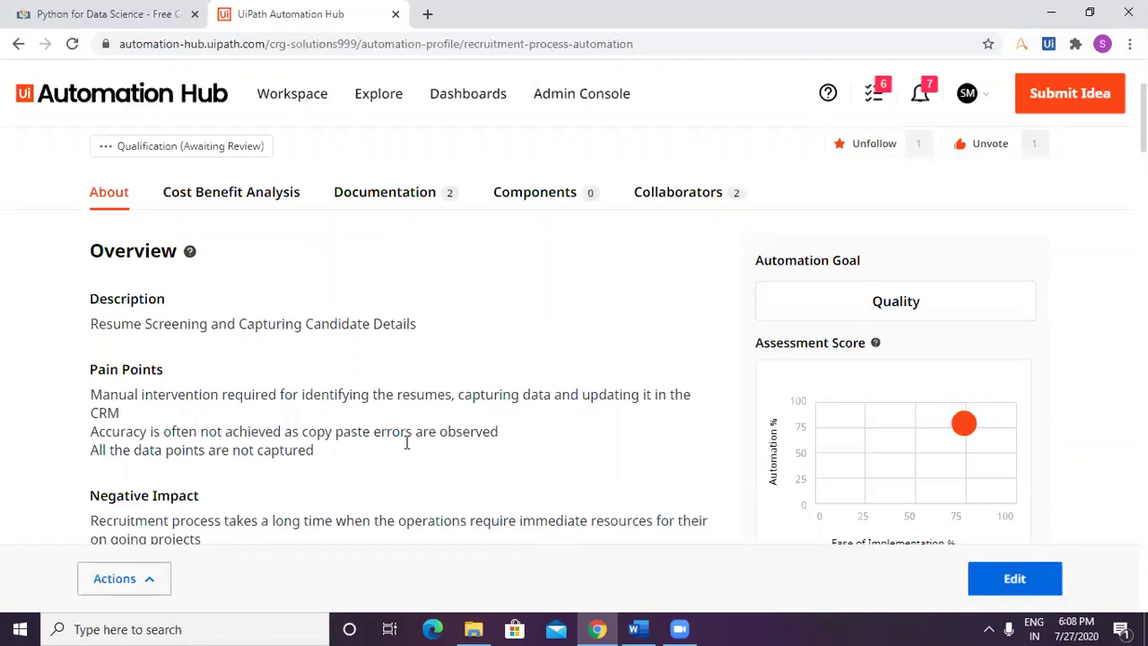
Step: Approve the Recruitment_Process_Automation idea from Actions and review its About page
click(141, 581)
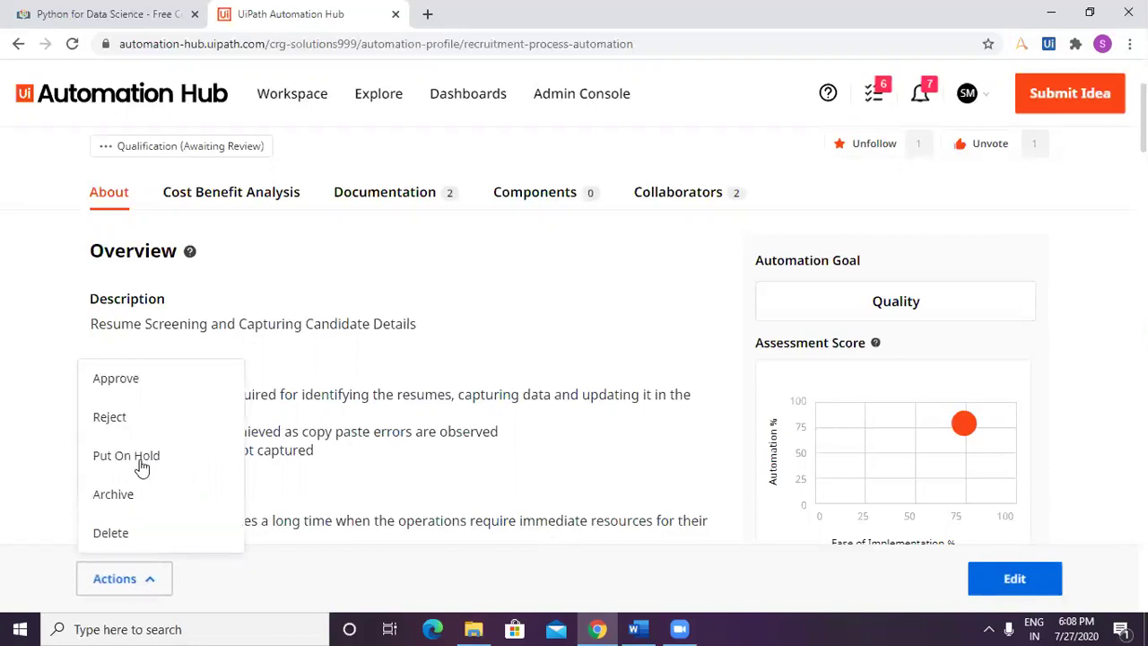
click(138, 384)
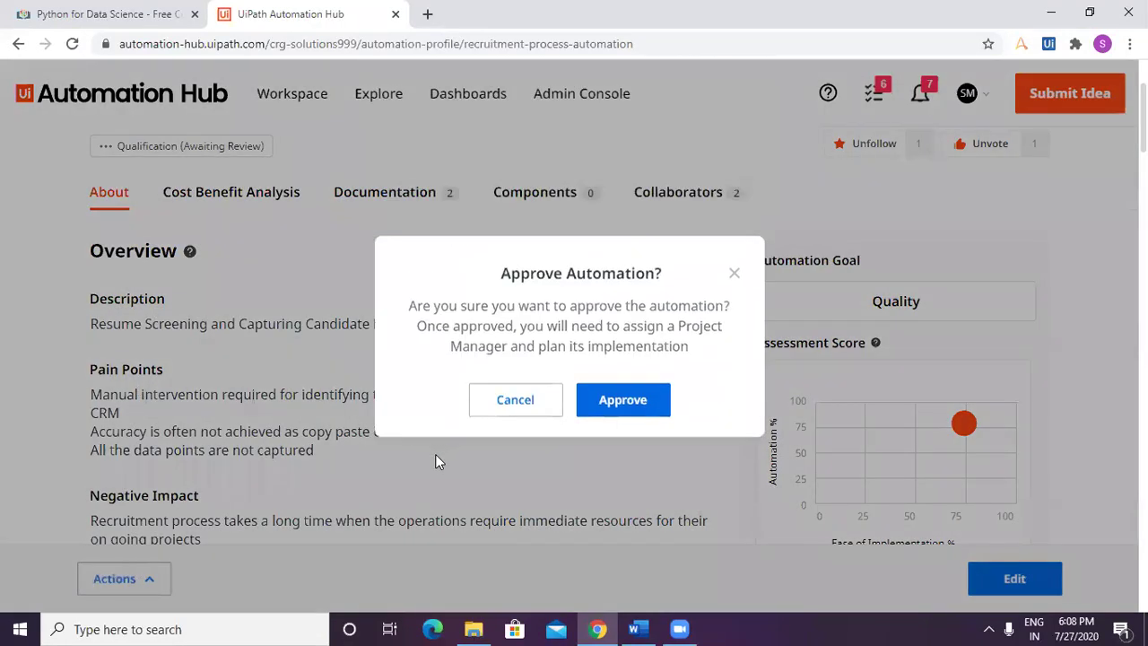
click(632, 400)
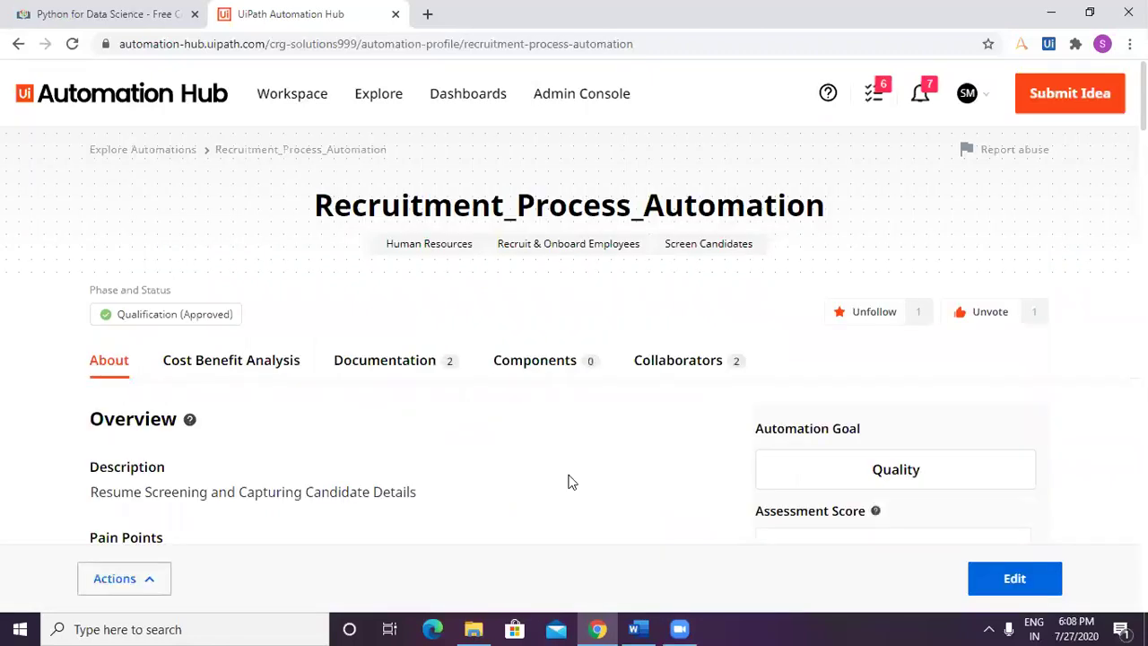
scroll(568, 482, down, 4)
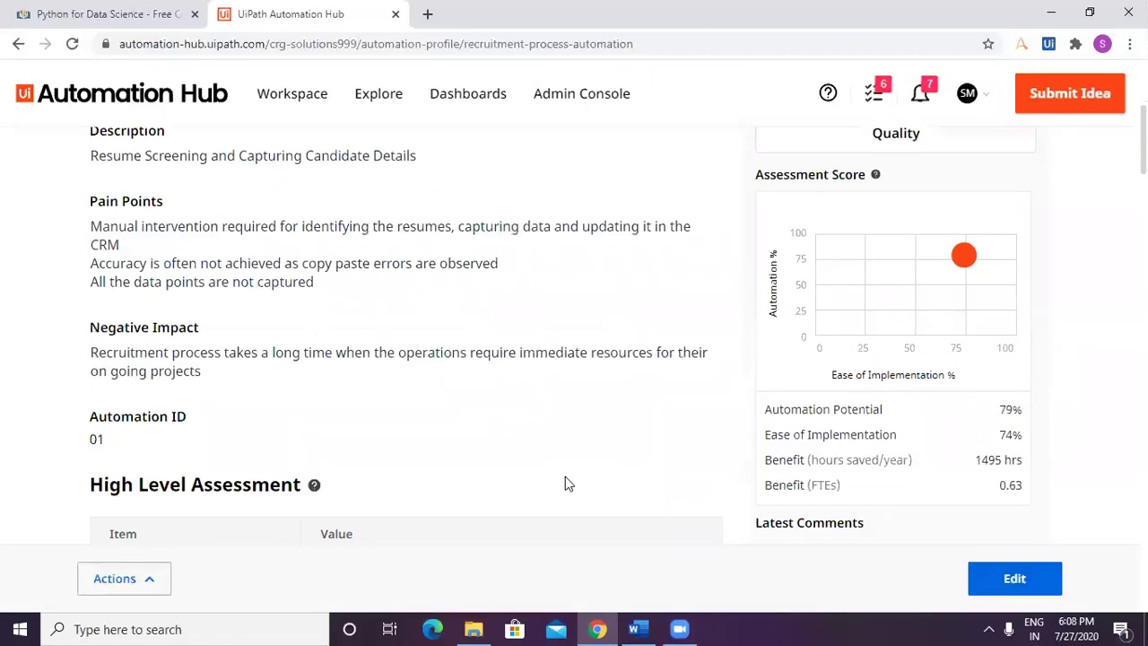
scroll(565, 482, down, 8)
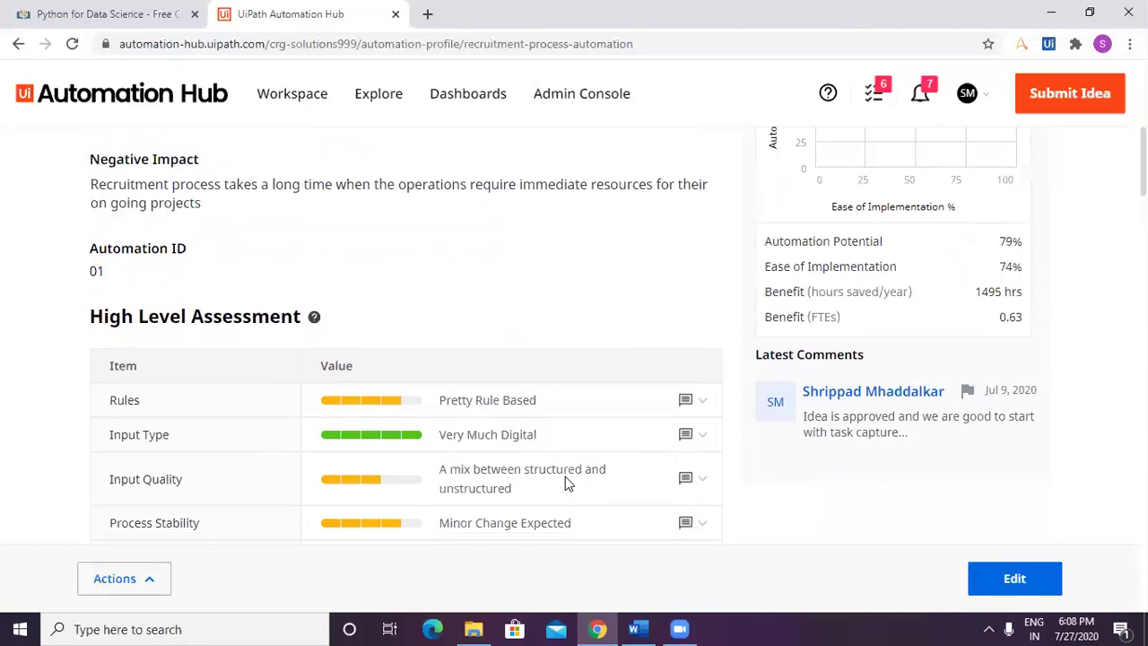
scroll(566, 482, down, 3)
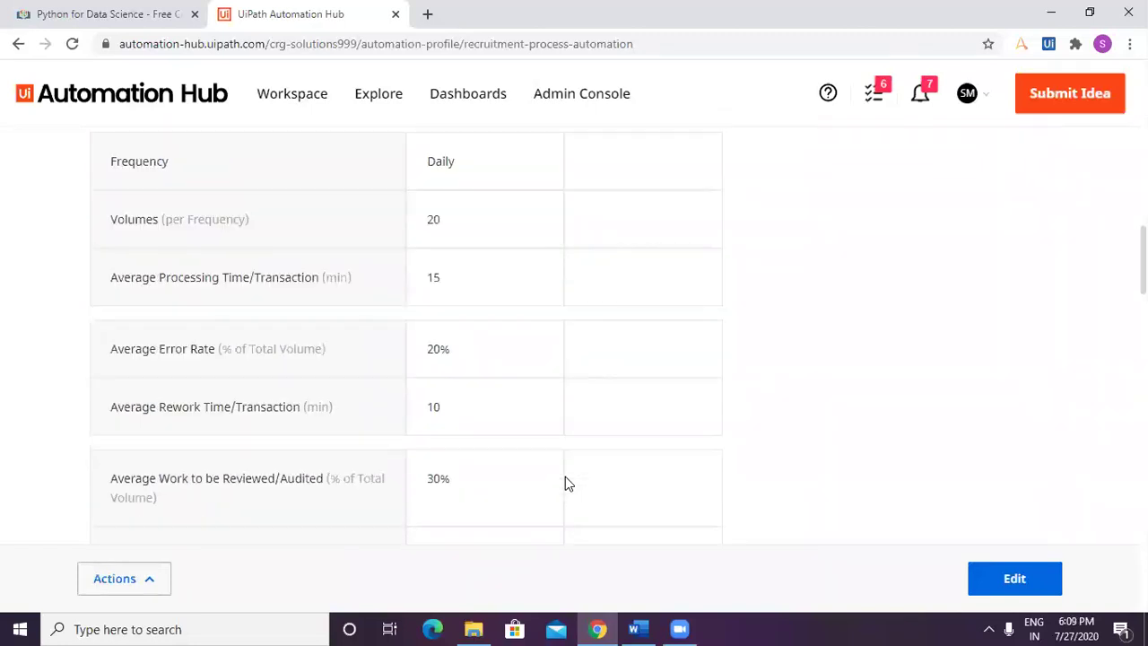
scroll(566, 483, down, 3)
scroll(565, 483, down, 8)
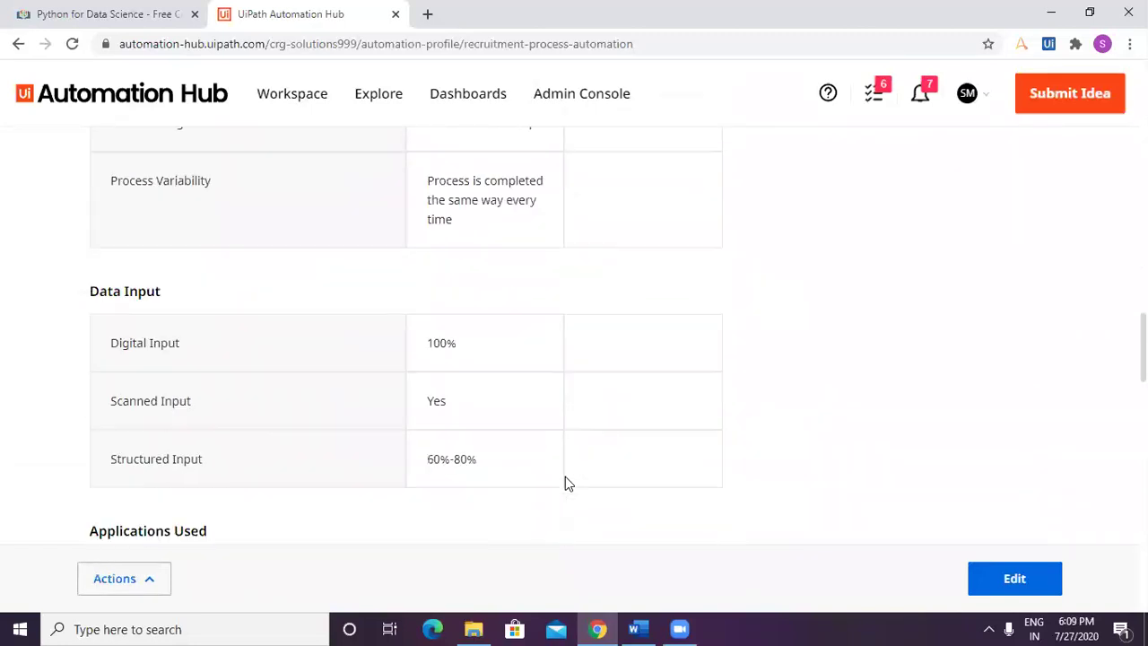
Step: Put the Recruitment_Process_Automation profile in edit mode and go to its Cost Benefit Analysis tab
click(1038, 579)
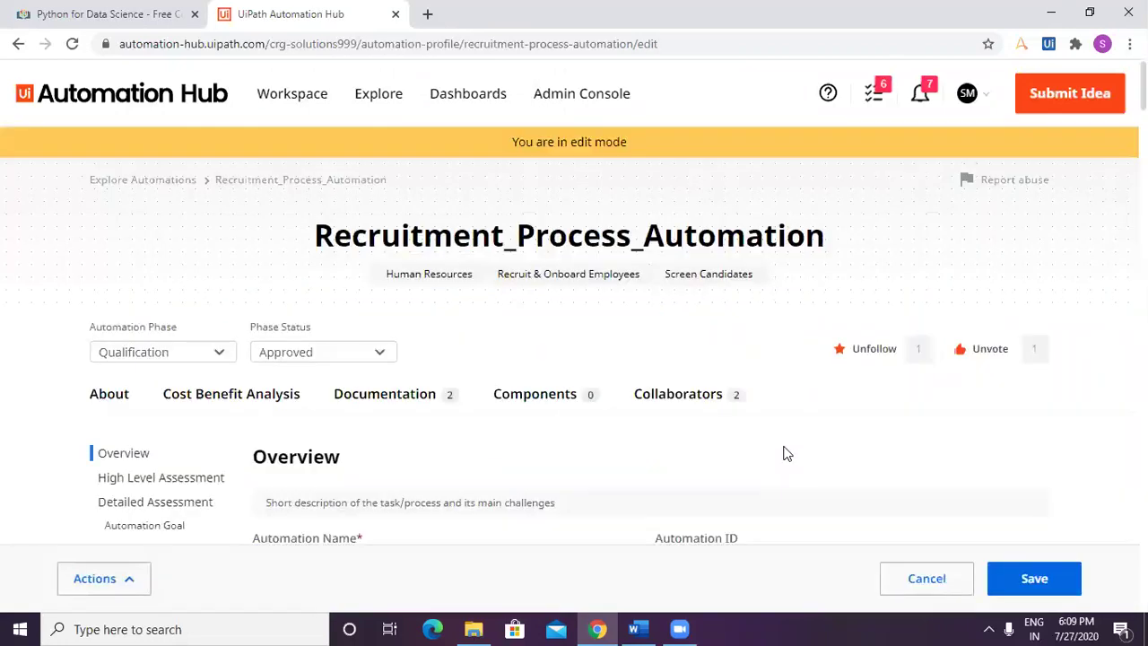
scroll(783, 453, down, 4)
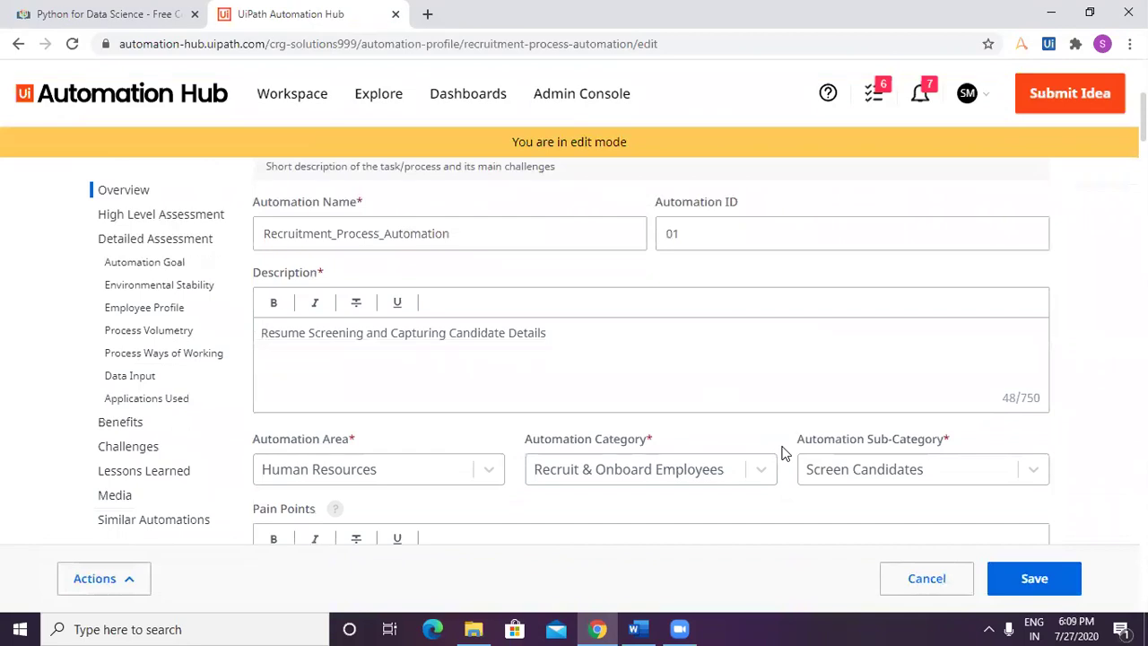
scroll(783, 453, up, 4)
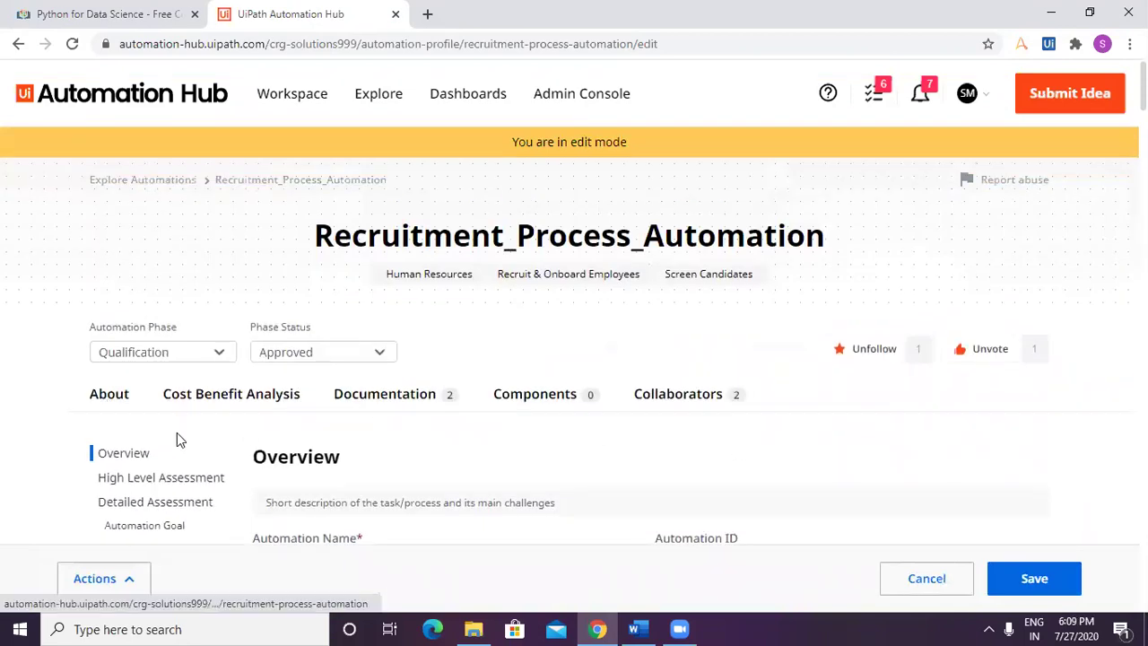
scroll(177, 438, down, 4)
scroll(179, 448, down, 3)
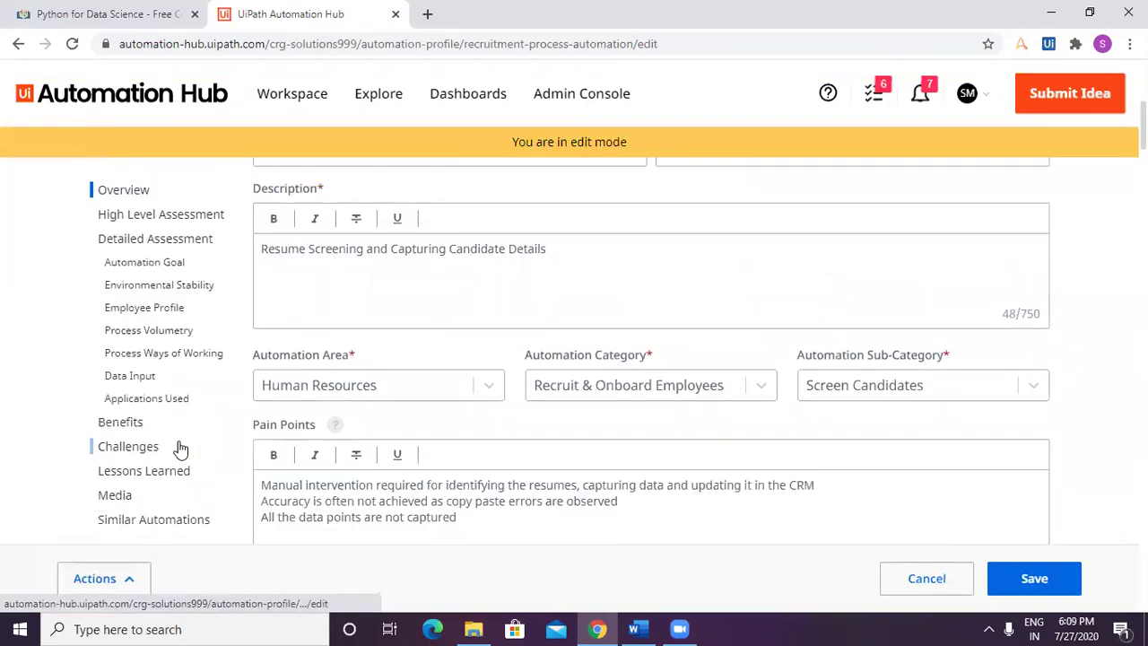
scroll(180, 444, up, 5)
click(205, 403)
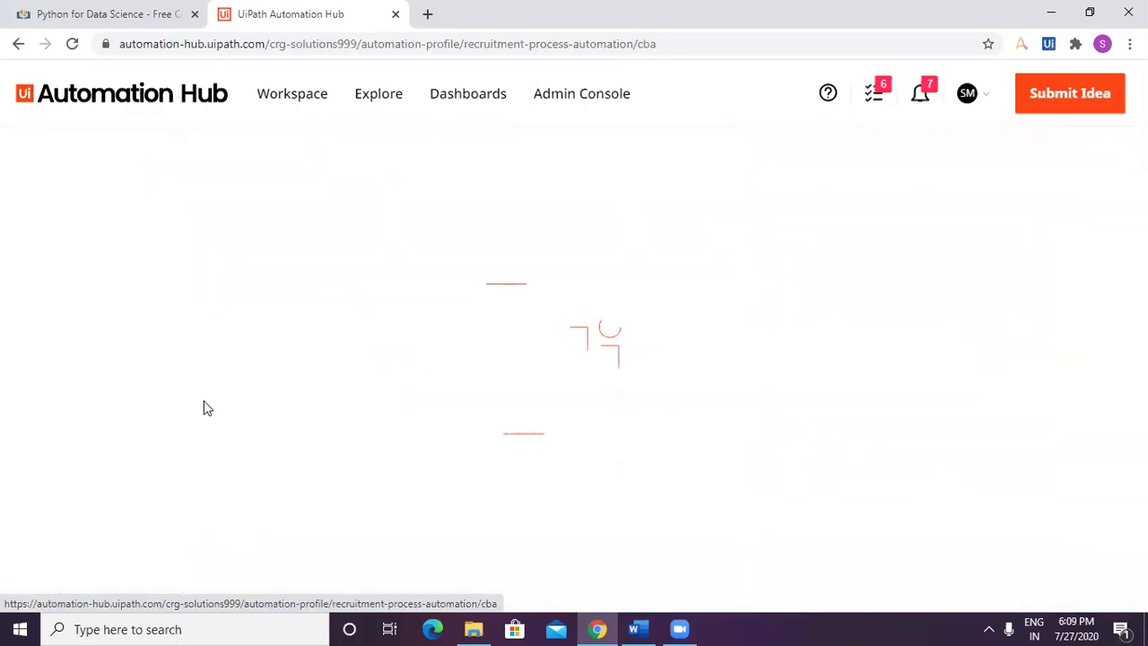
scroll(434, 409, down, 1)
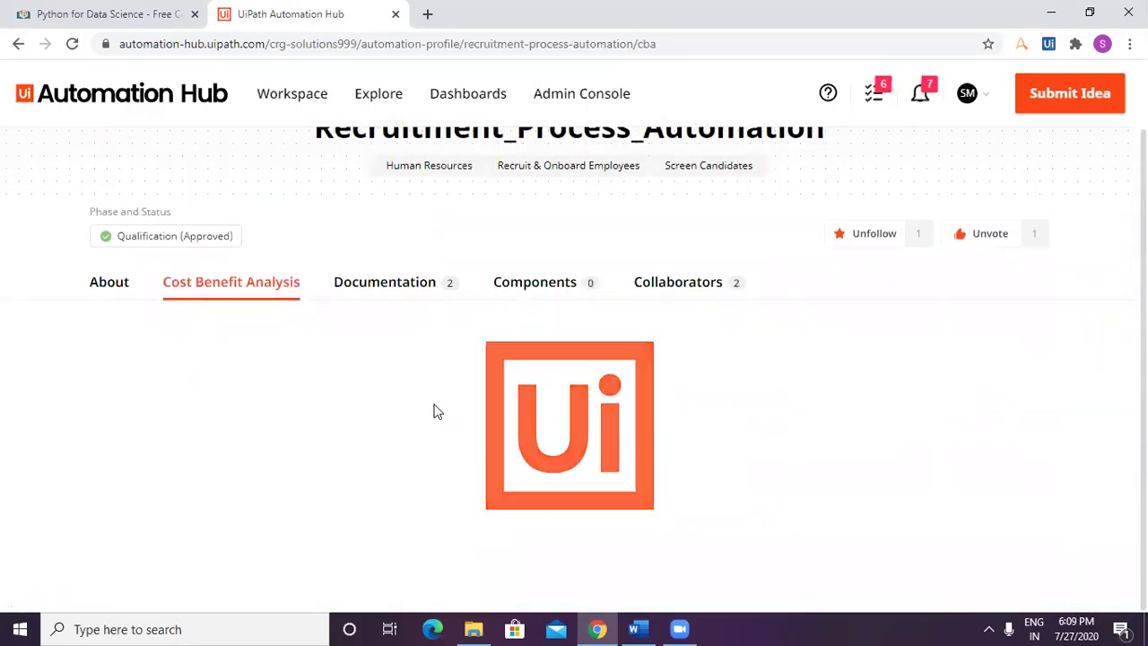
scroll(434, 408, down, 1)
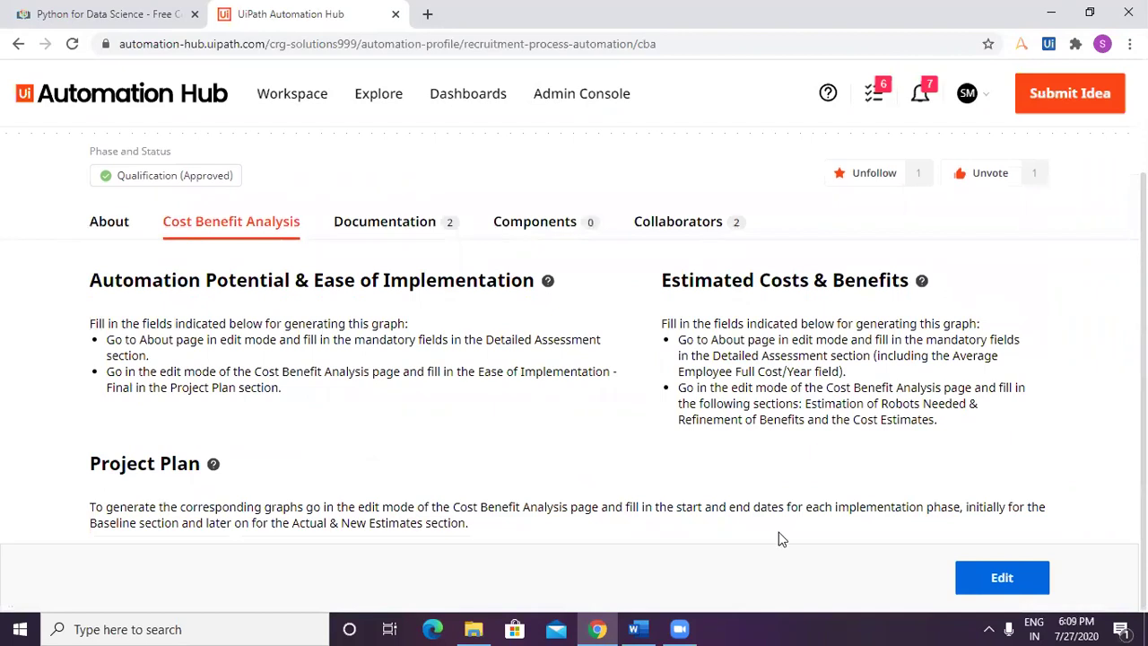
Step: Start editing the cost benefit analysis and set final ease of implementation to Easy
click(989, 581)
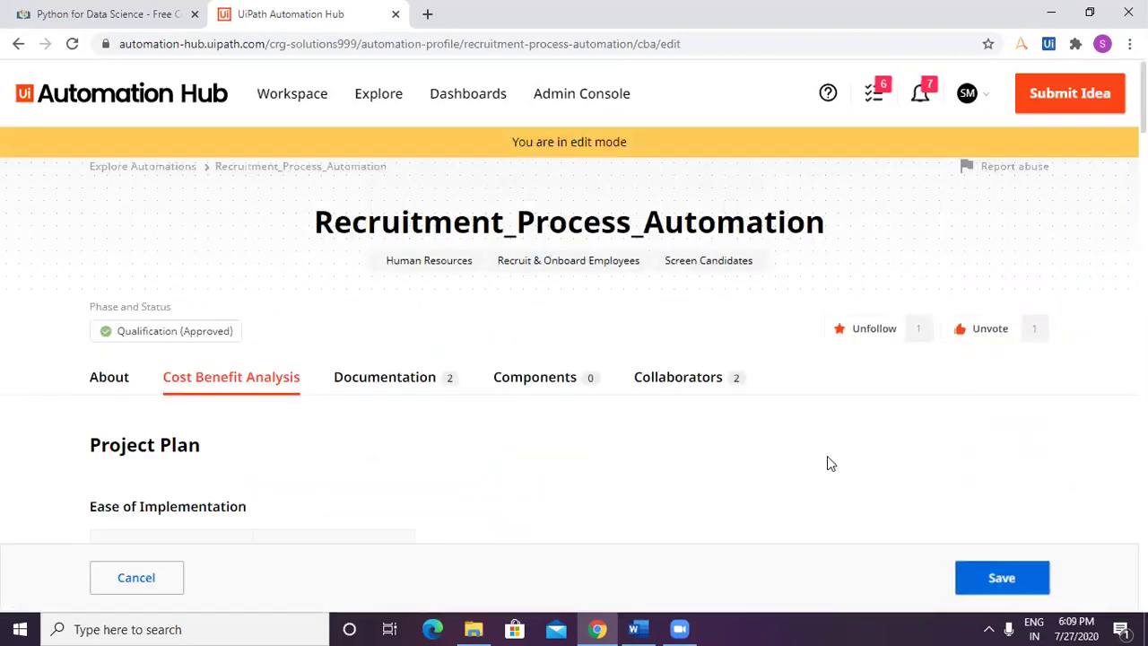
scroll(626, 536, down, 3)
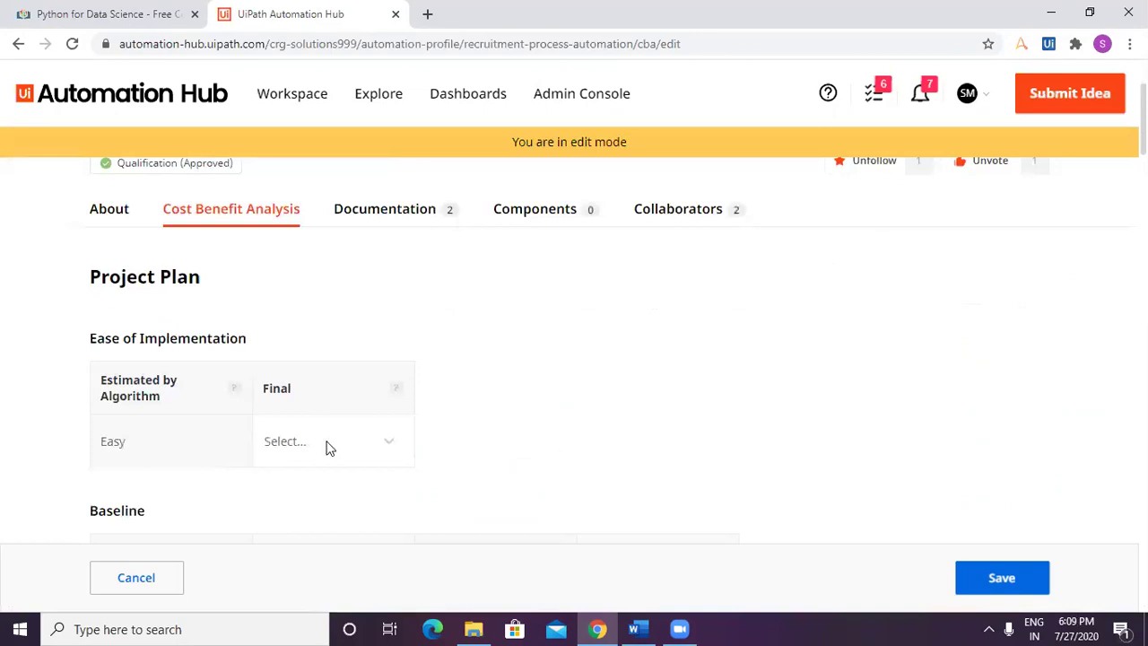
click(153, 423)
click(305, 453)
click(311, 485)
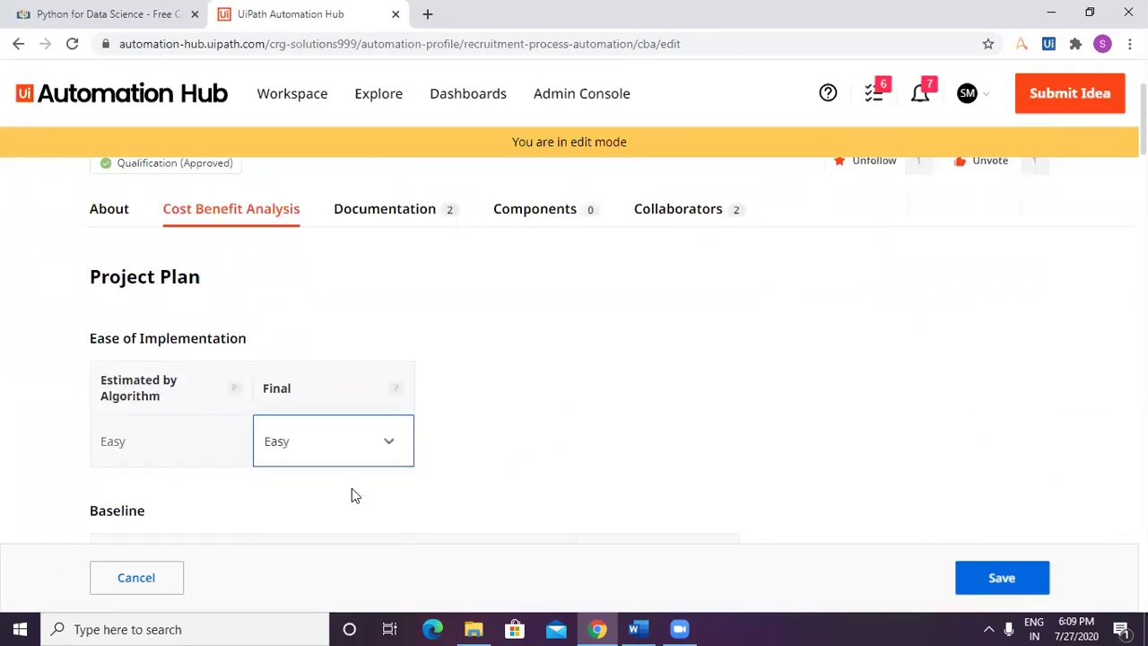
Step: Set the Analysis baseline phase from 08/03/2020 to 08/04/2020
scroll(576, 457, down, 2)
scroll(576, 464, down, 1)
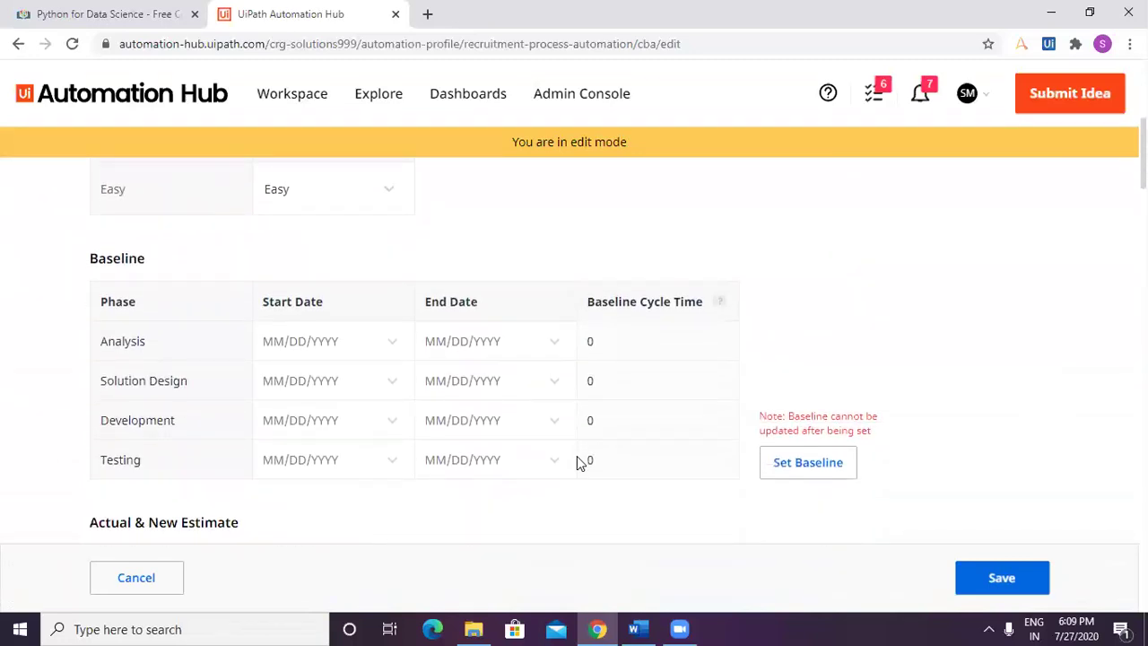
click(285, 341)
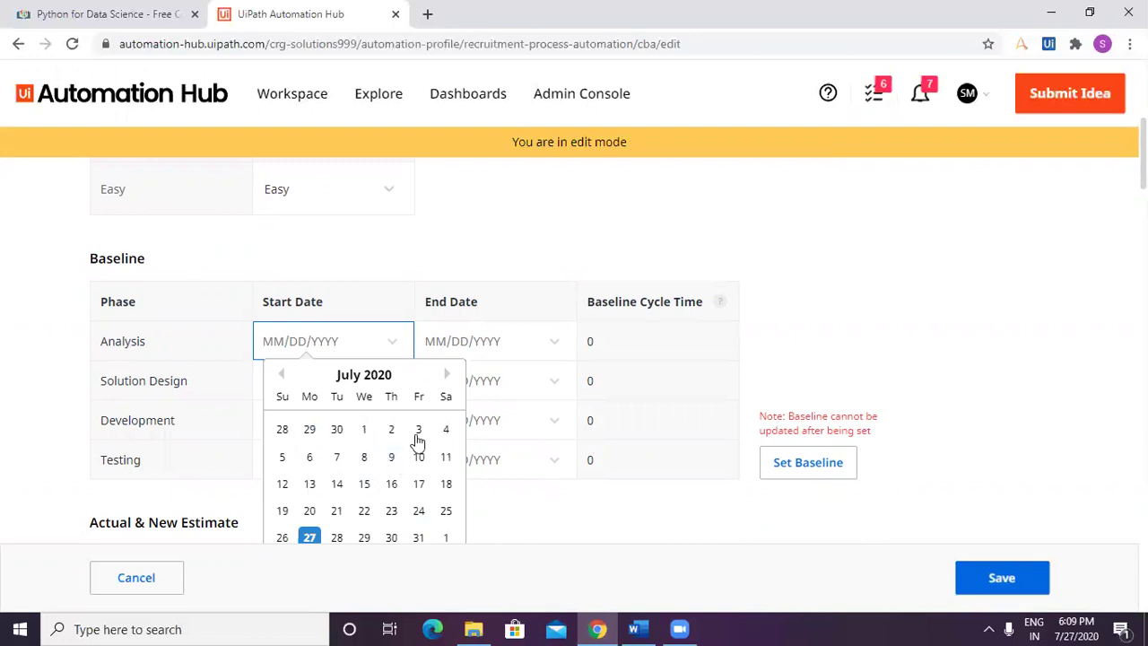
click(446, 374)
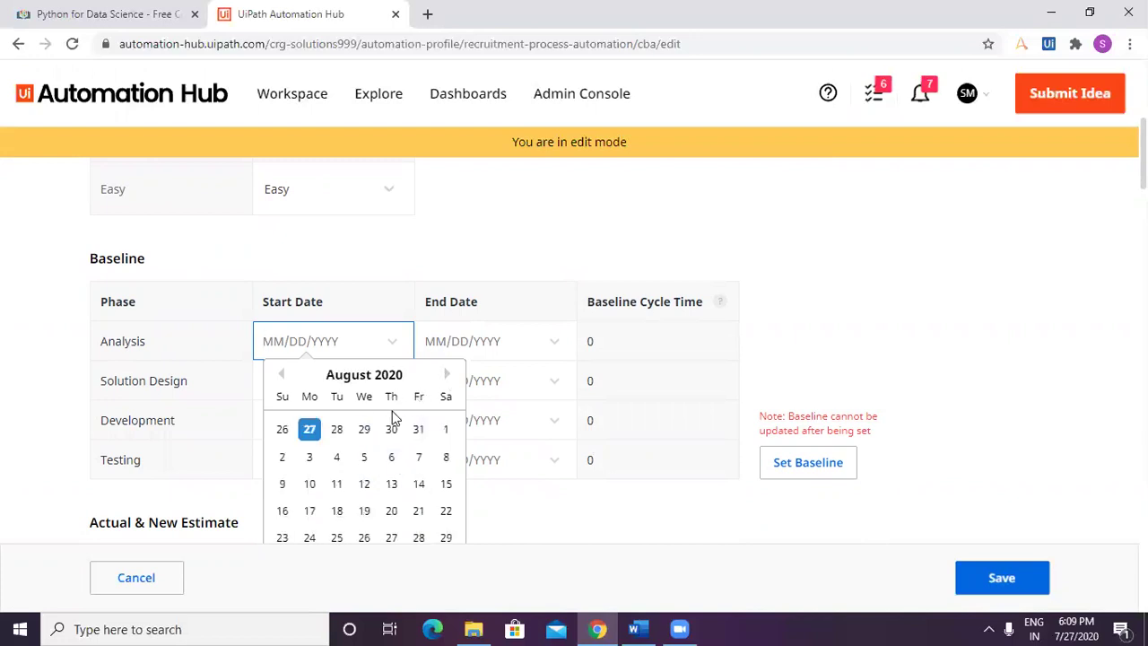
click(311, 458)
click(500, 341)
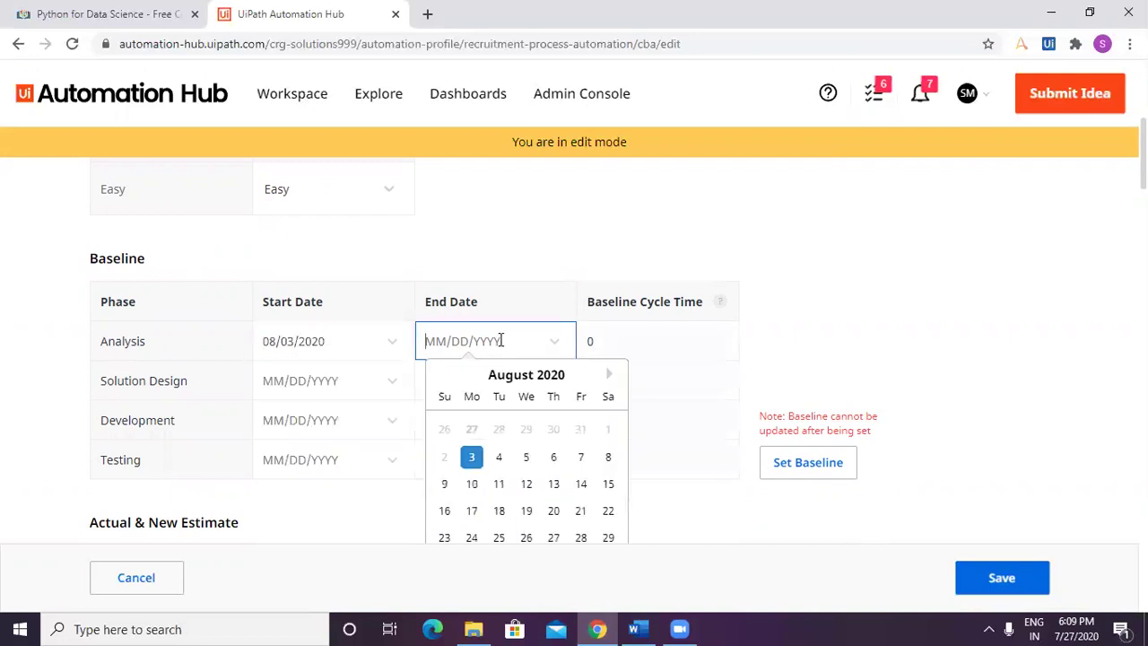
click(498, 456)
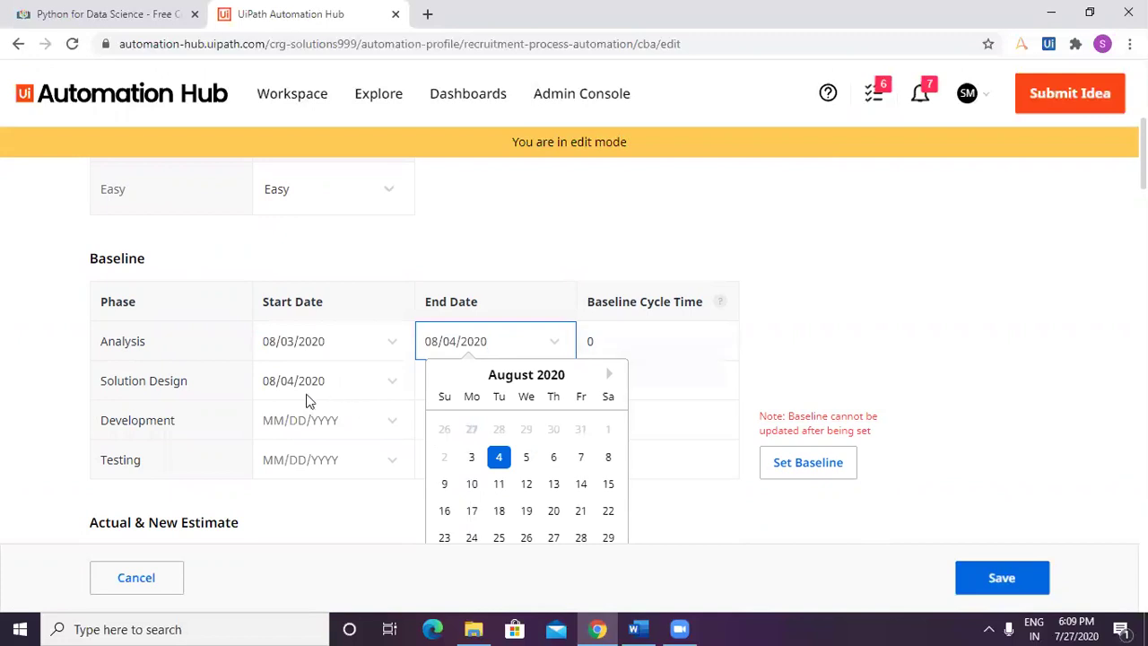
click(526, 458)
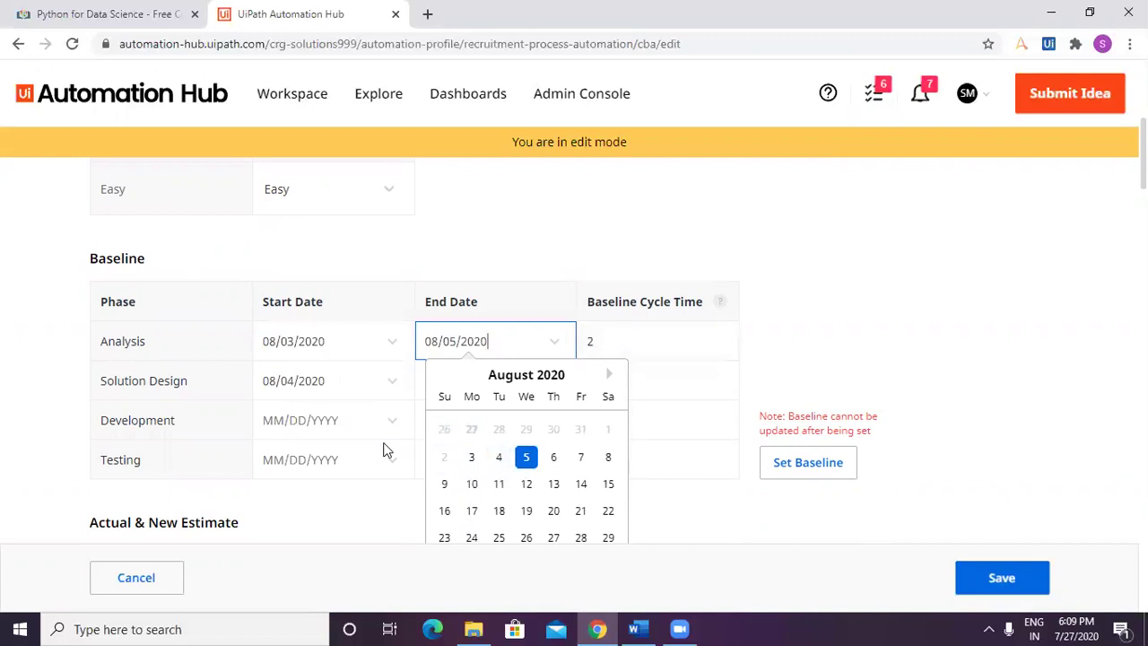
click(500, 460)
Step: Set baseline end dates: Solution Design 08/05/2020, Development 08/11/2020, Testing 08/12/2020
click(372, 384)
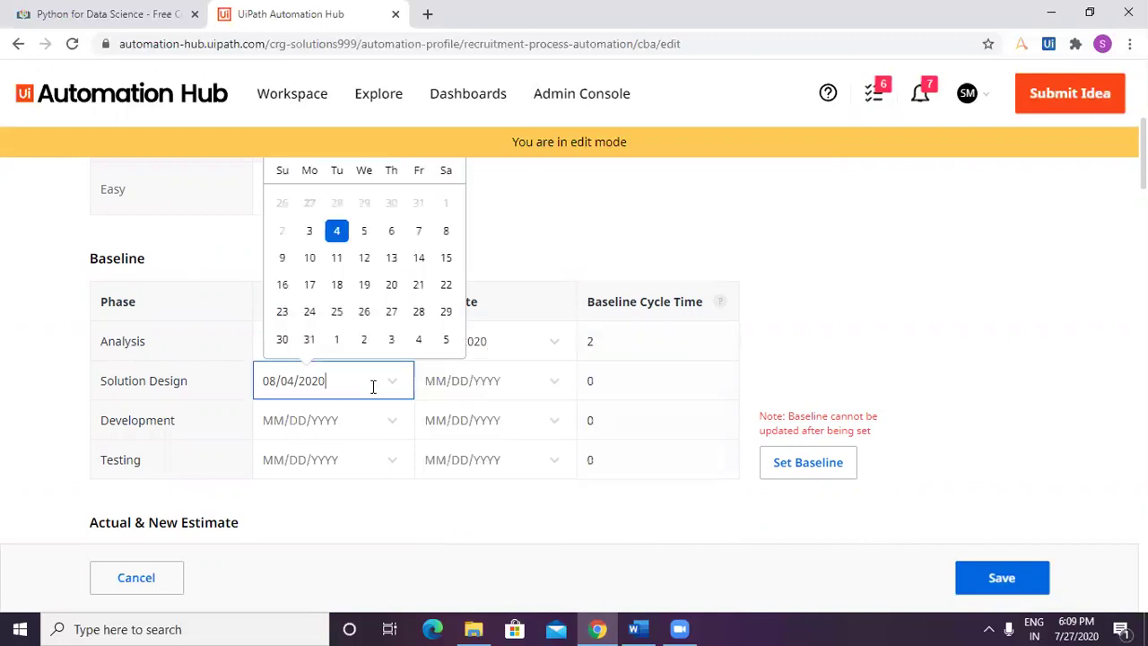
click(476, 382)
click(526, 231)
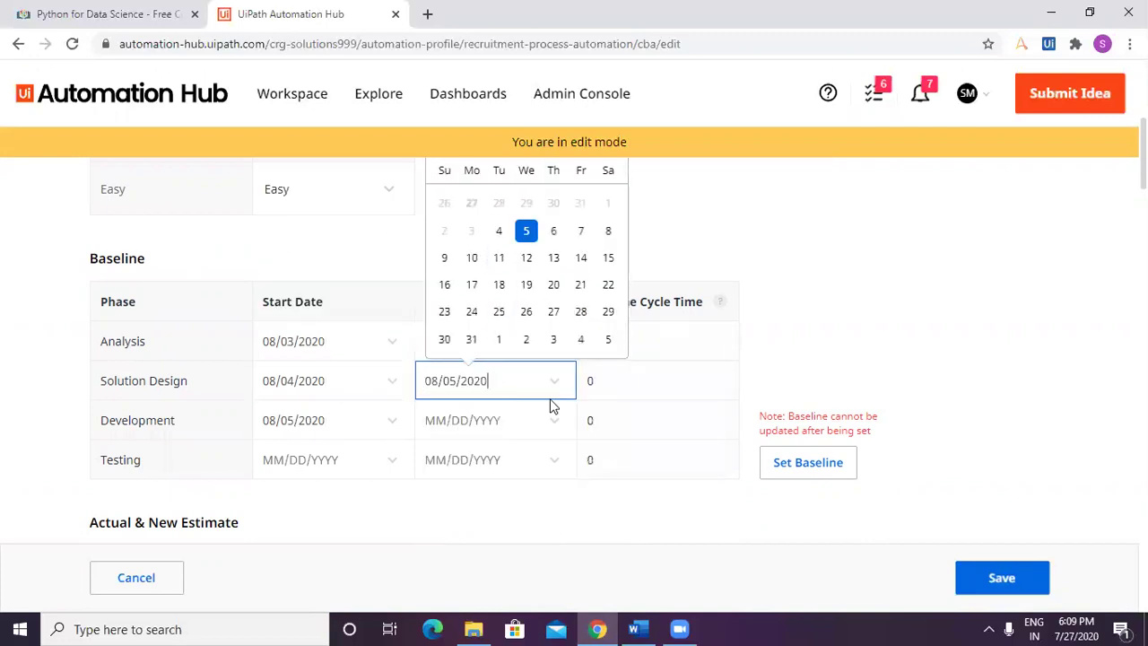
click(453, 438)
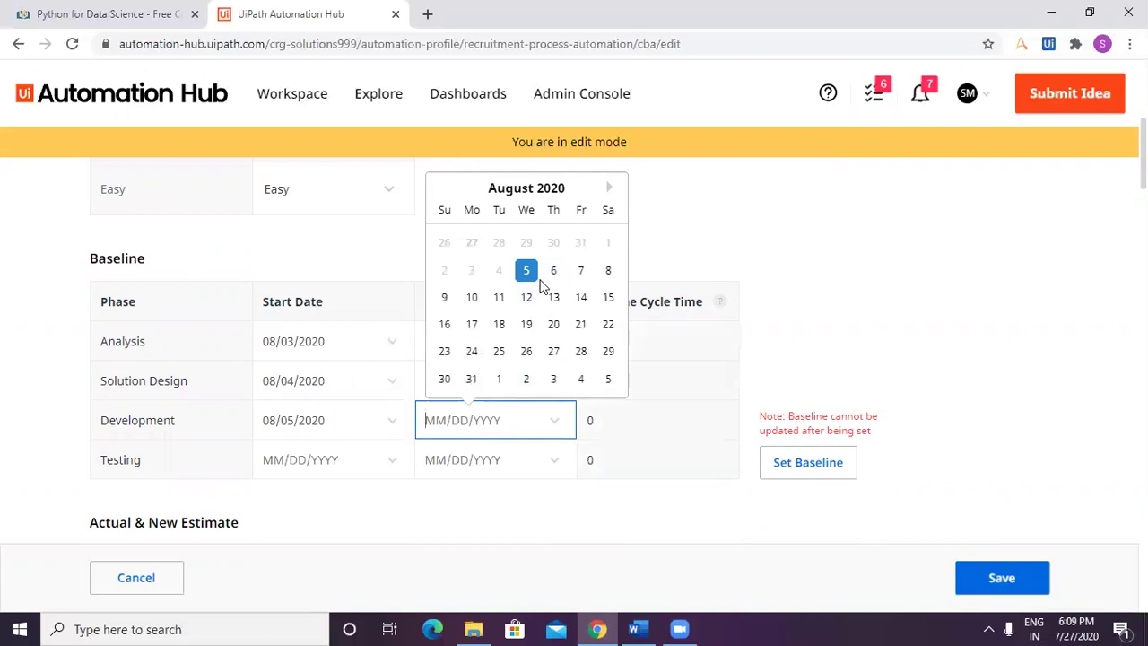
click(499, 297)
click(519, 467)
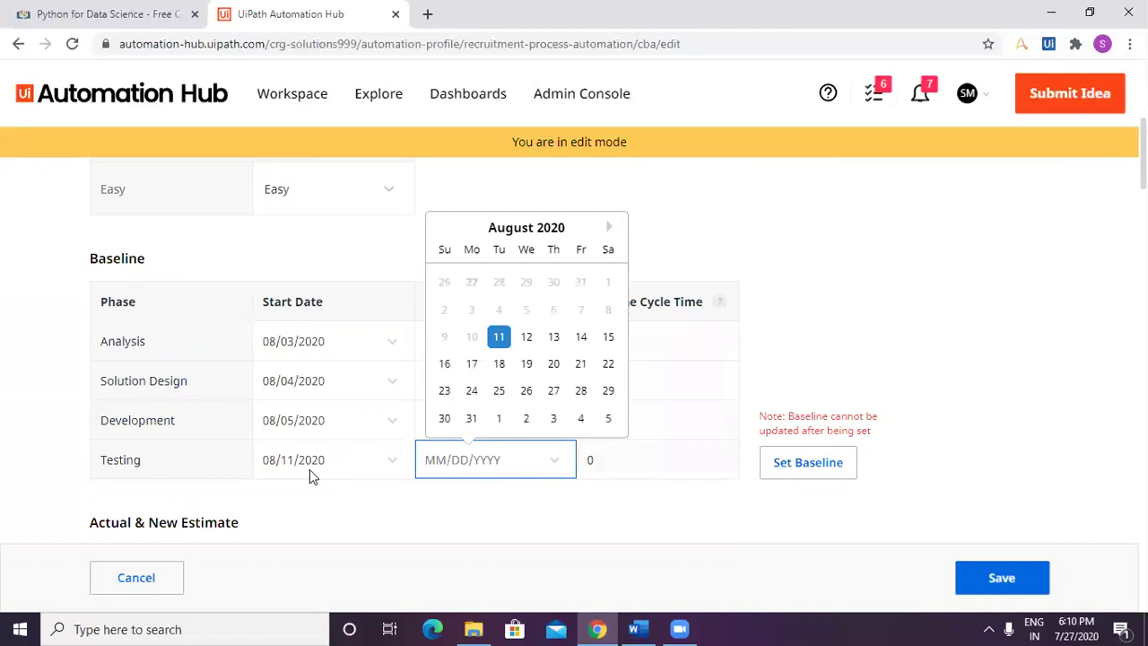
click(528, 341)
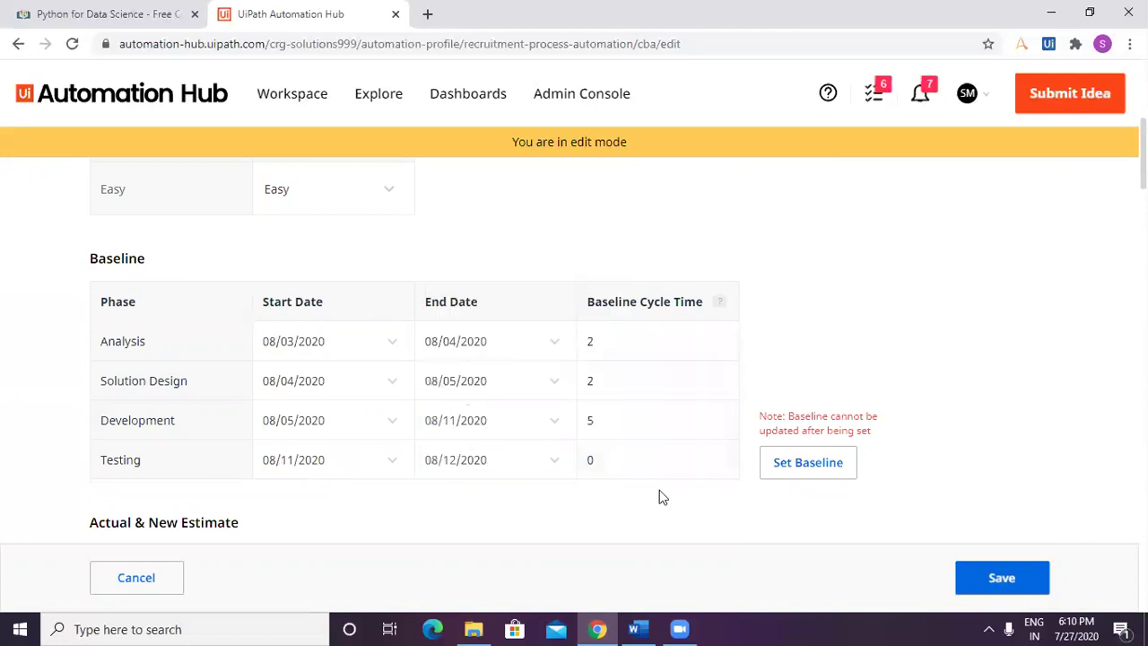
scroll(628, 497, down, 1)
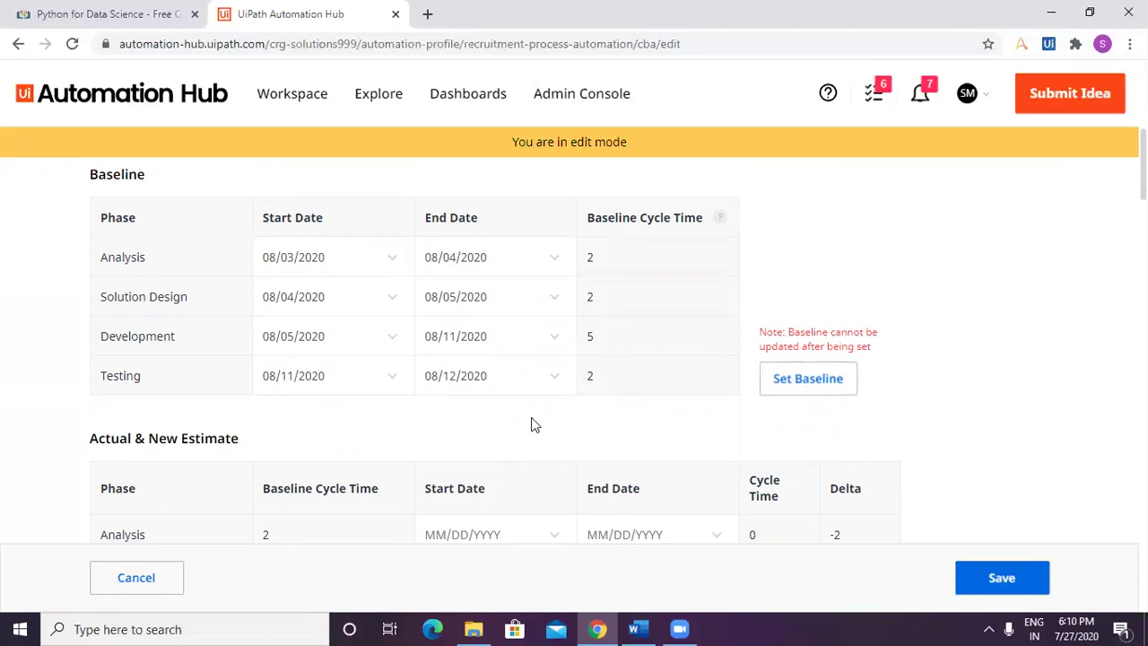
scroll(502, 429, up, 2)
scroll(500, 423, down, 2)
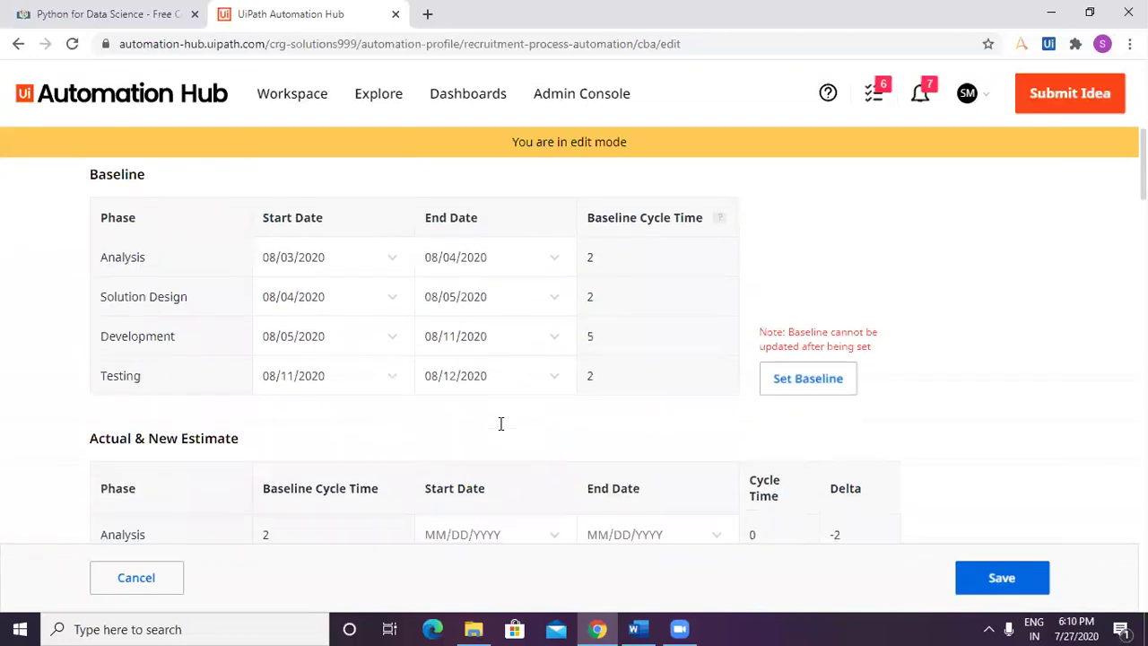
Step: Lock in the phase dates as the baseline
click(816, 390)
click(630, 395)
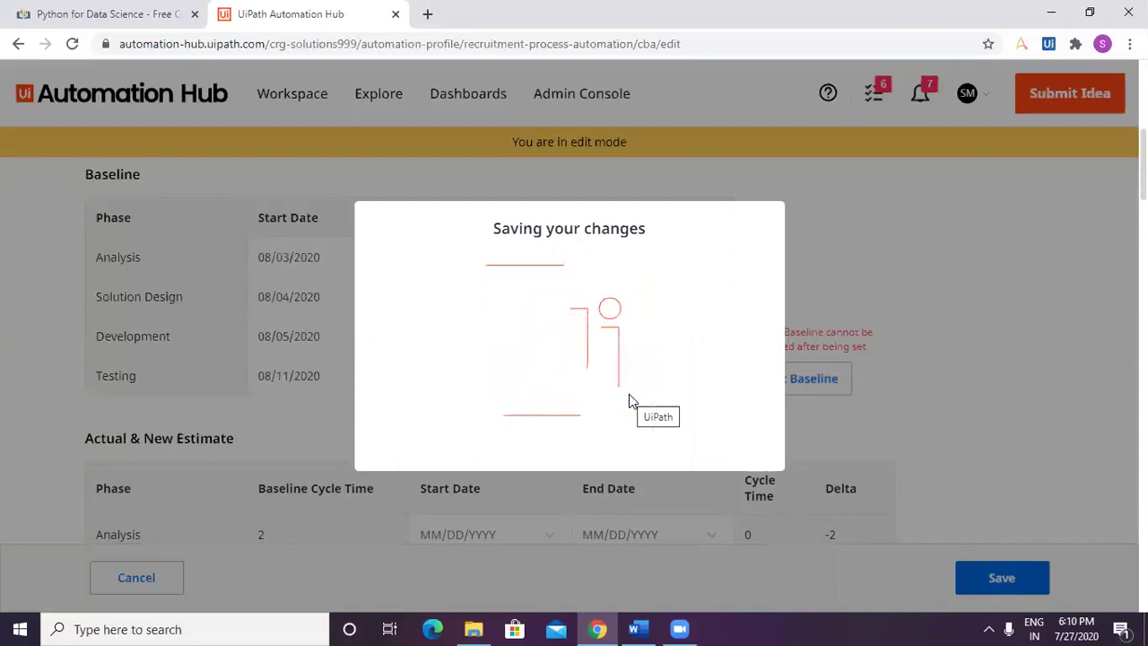
scroll(536, 443, down, 3)
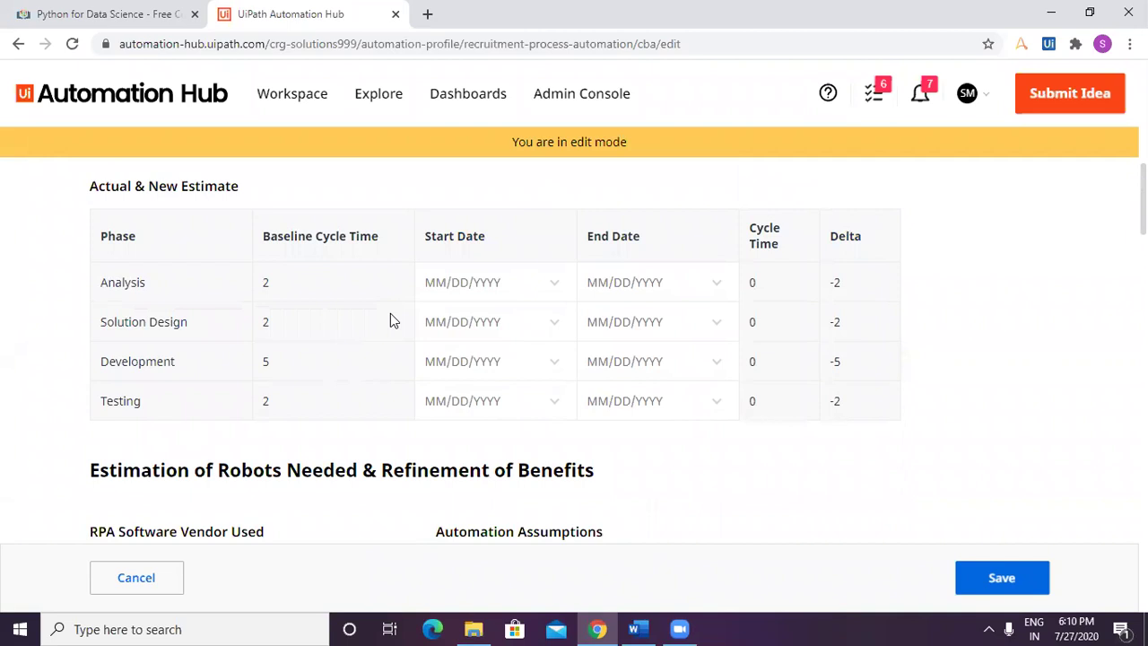
Step: Enter actual dates: Analysis 08/03–08/04/2020, Solution Design 08/04–08/05/2020
click(458, 283)
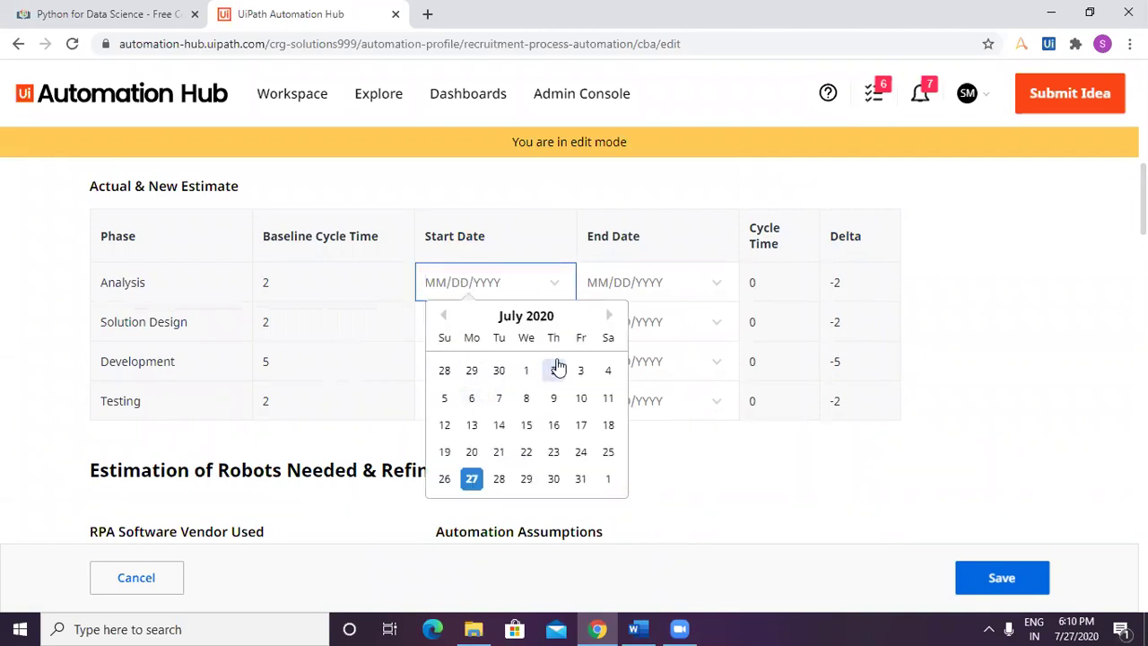
click(609, 316)
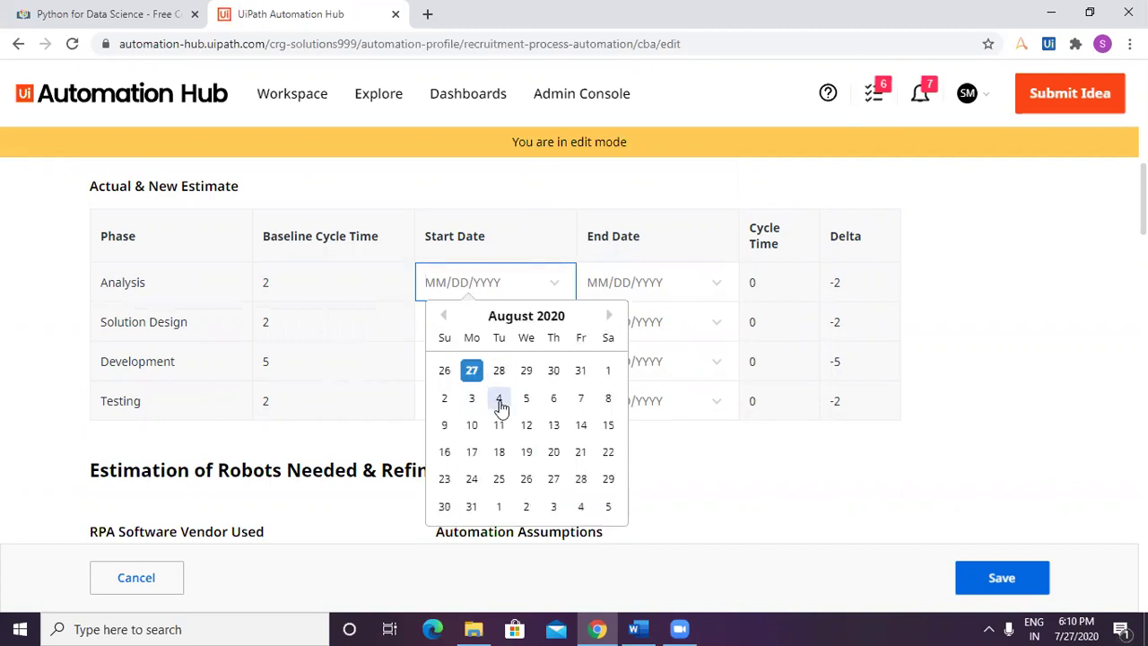
click(473, 400)
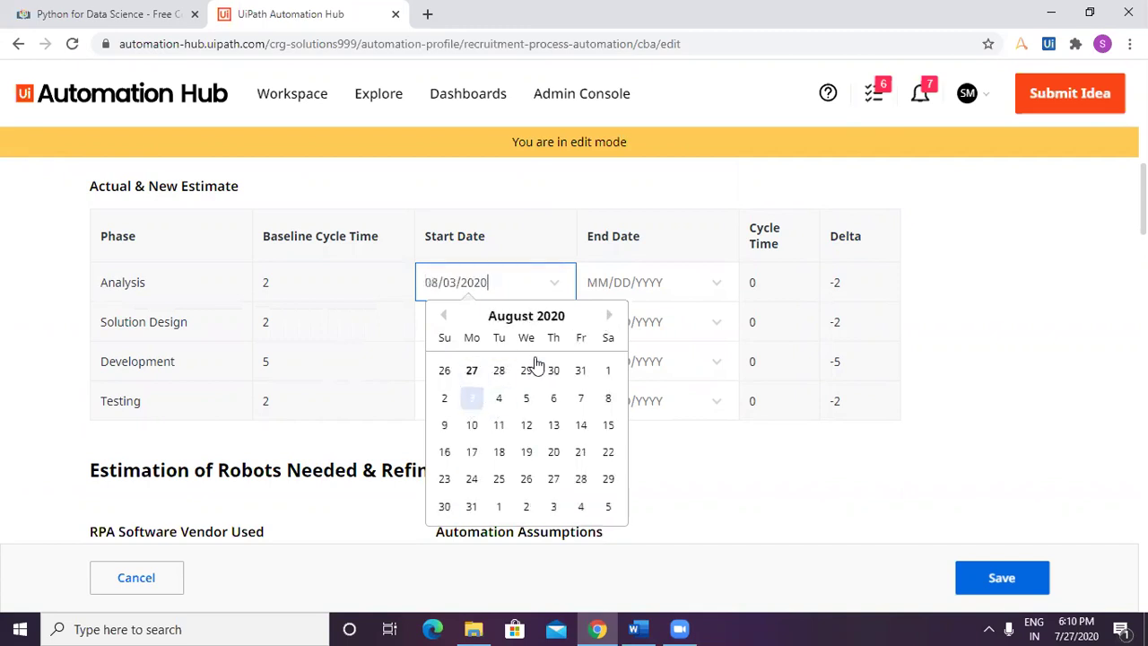
click(640, 279)
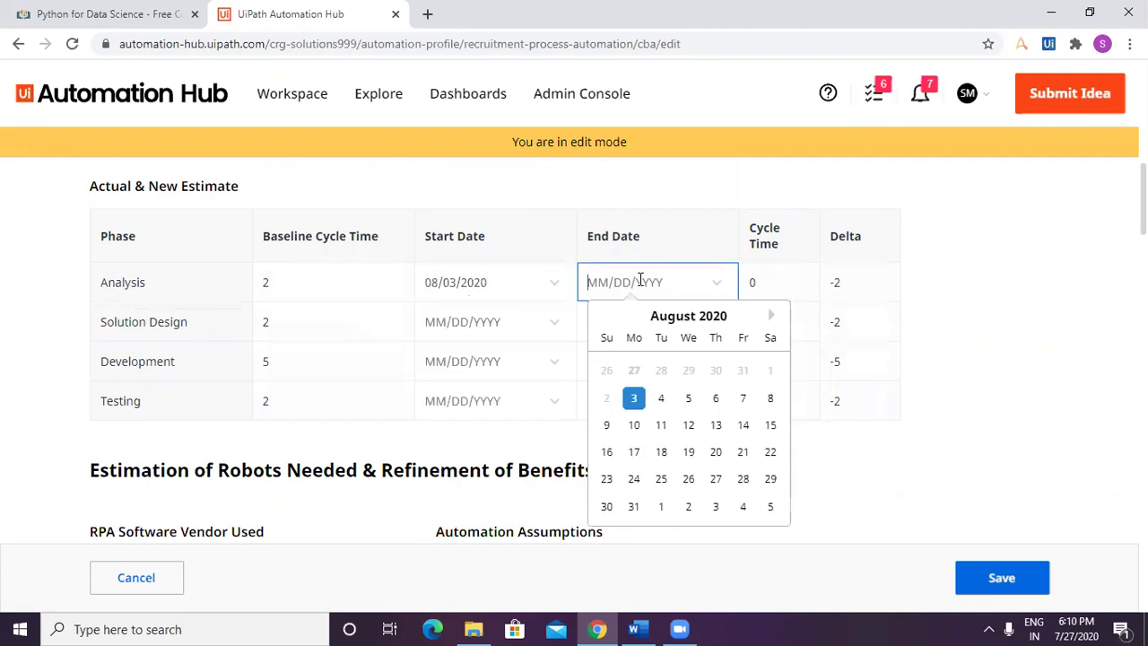
click(661, 398)
click(459, 321)
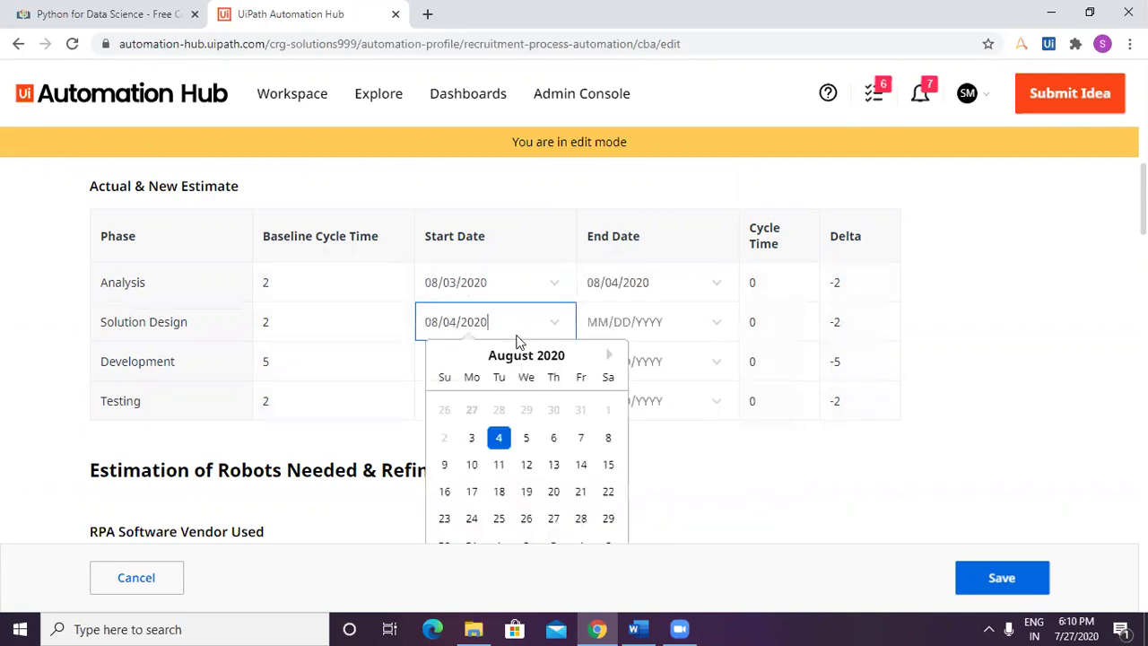
click(616, 323)
click(688, 438)
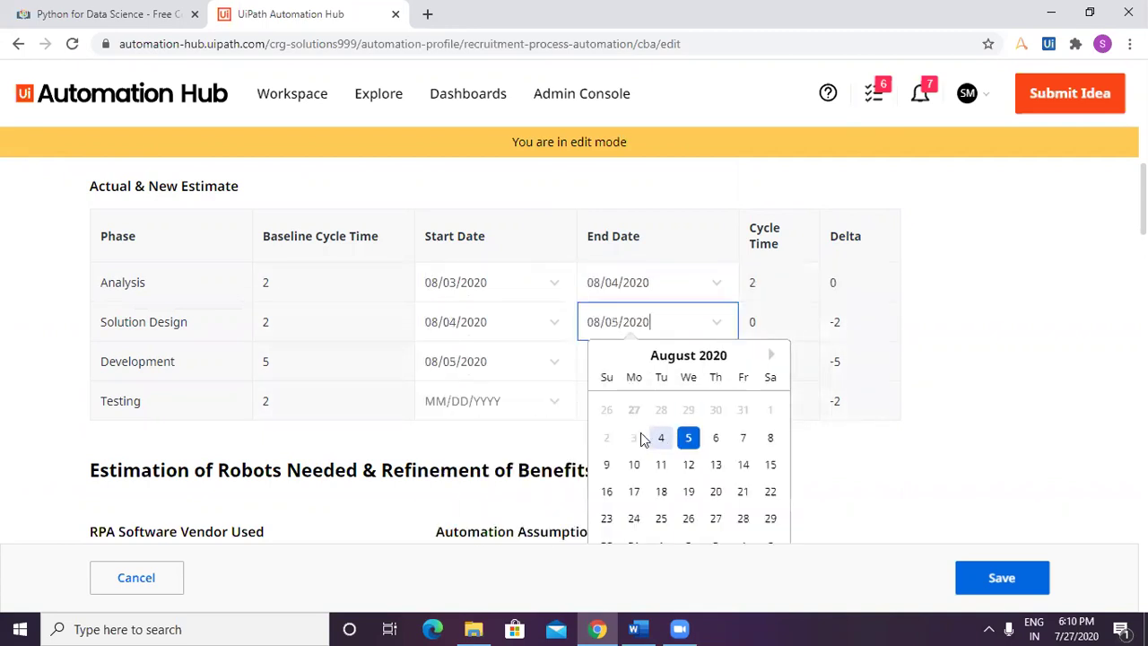
Step: Enter actual end dates: Development 08/11/2020 and Testing 08/12/2020
click(483, 358)
click(613, 363)
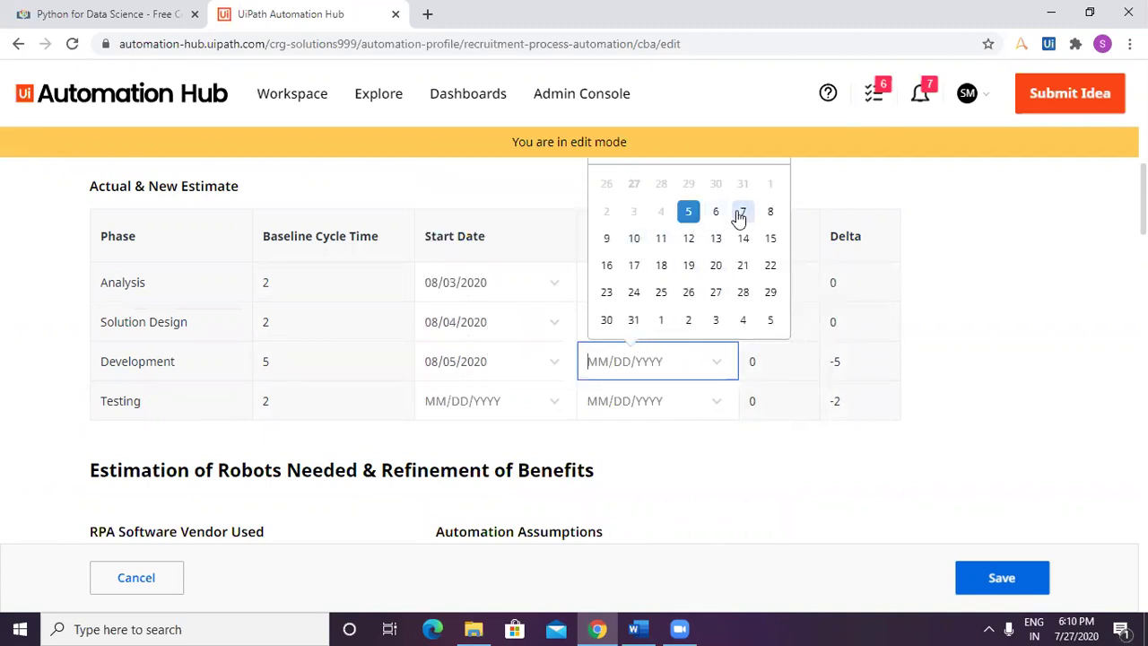
click(661, 238)
click(592, 449)
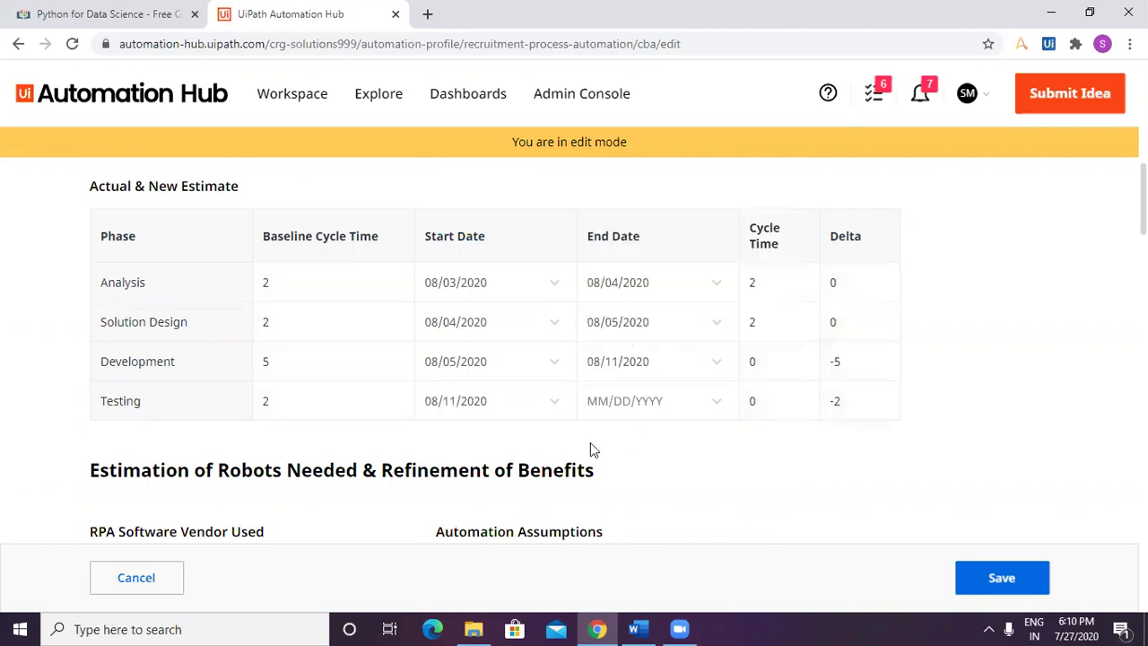
click(641, 400)
click(690, 276)
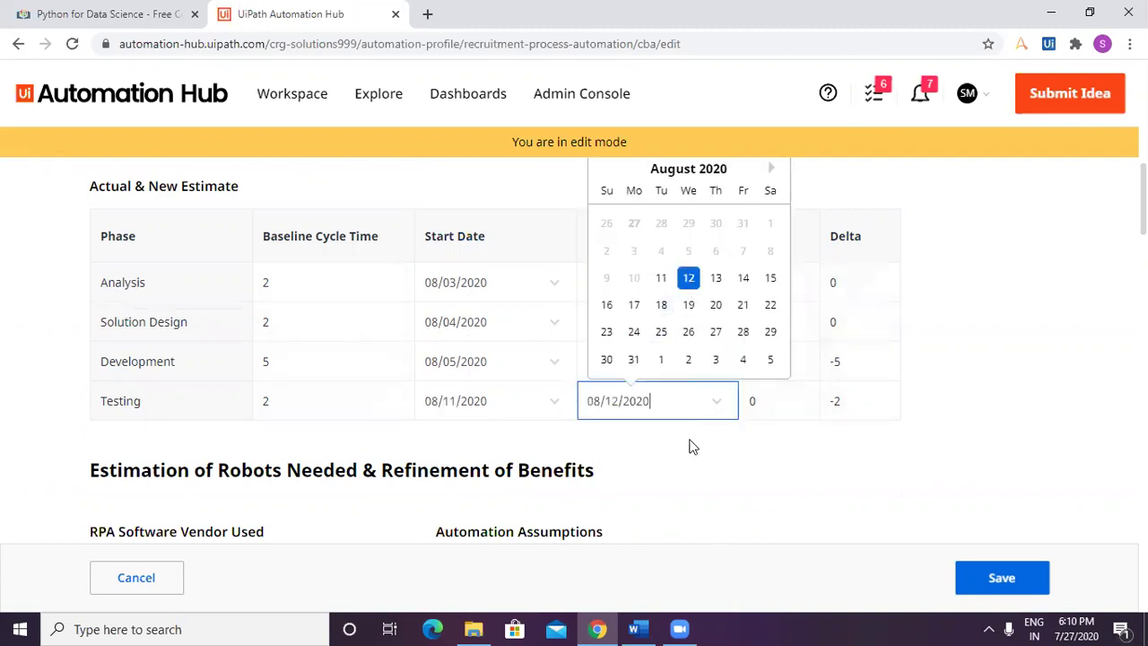
click(718, 509)
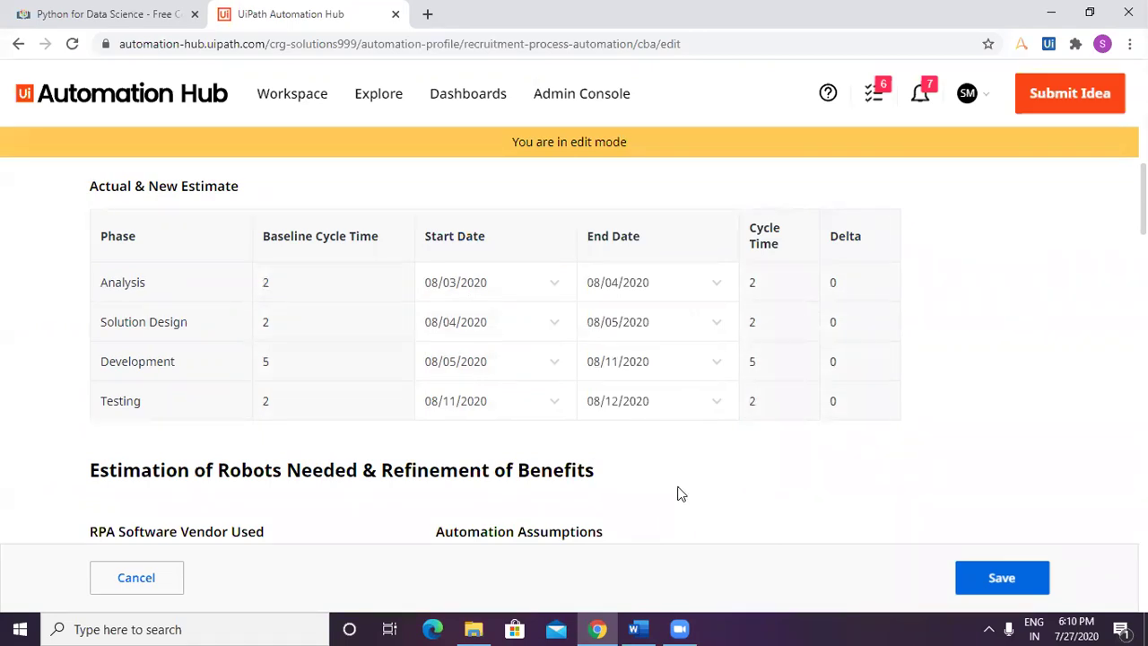
Step: Check the RPA vendor and automation type dropdowns, which offer no choices
scroll(680, 494, down, 1)
scroll(681, 494, down, 1)
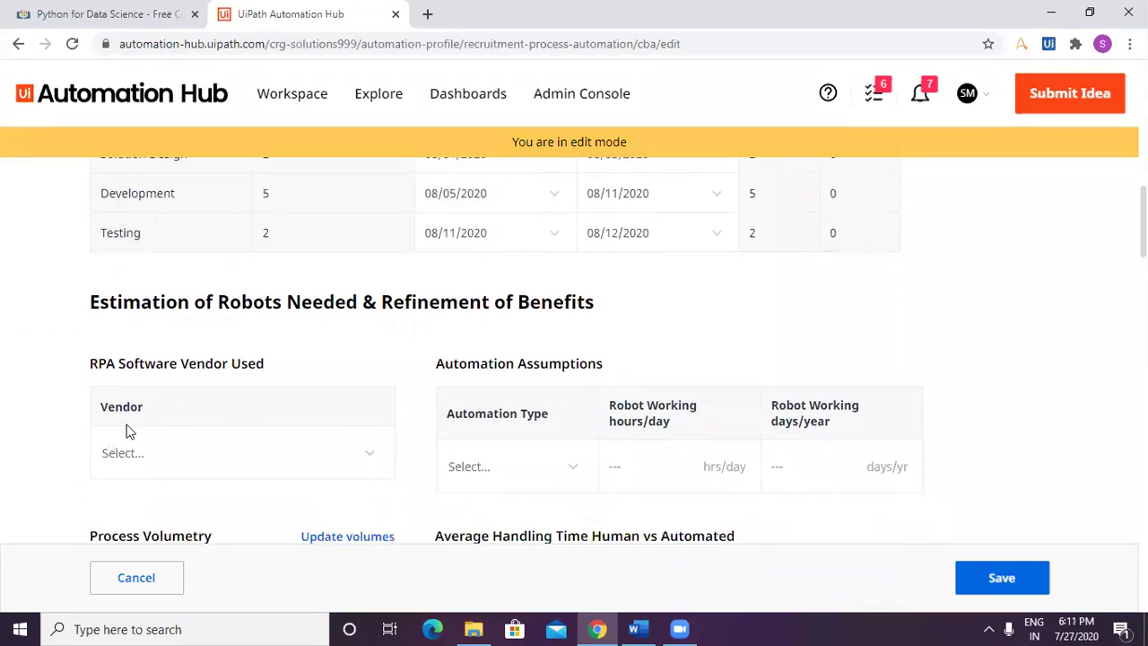
click(135, 456)
click(248, 461)
click(369, 454)
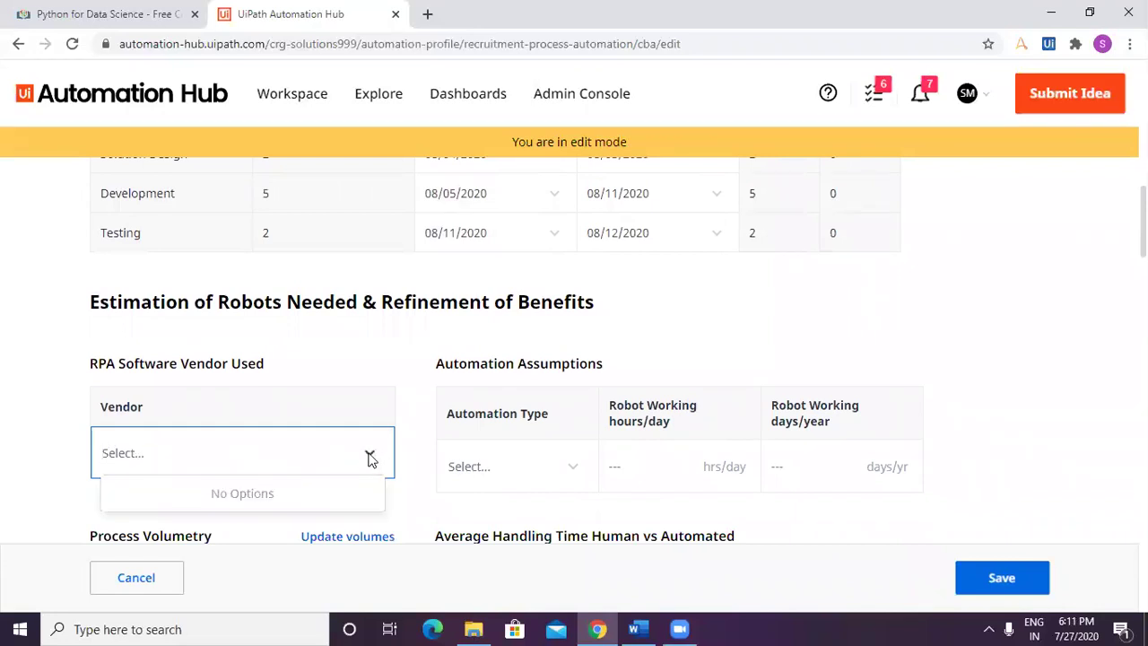
click(267, 461)
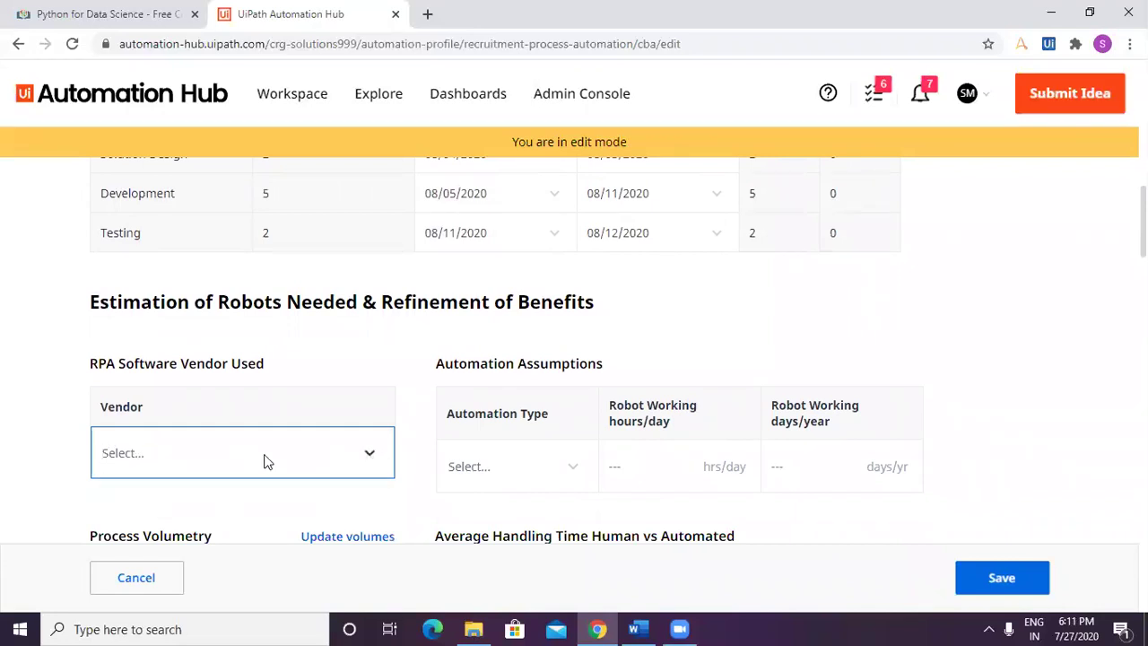
click(320, 461)
click(319, 461)
click(171, 471)
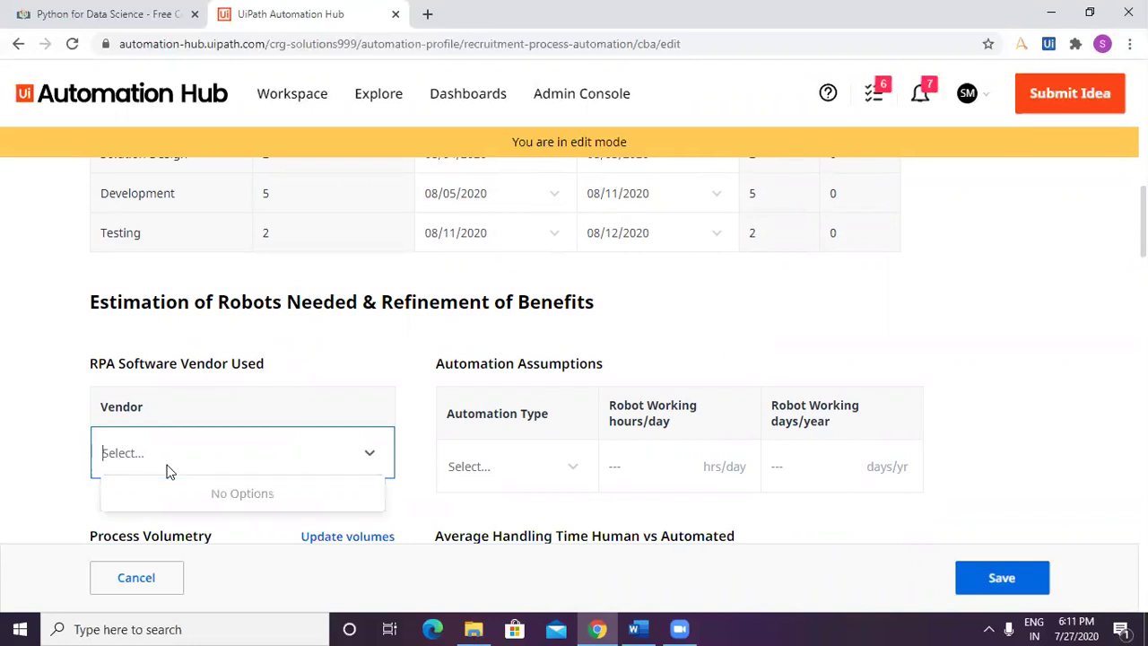
click(175, 473)
click(466, 468)
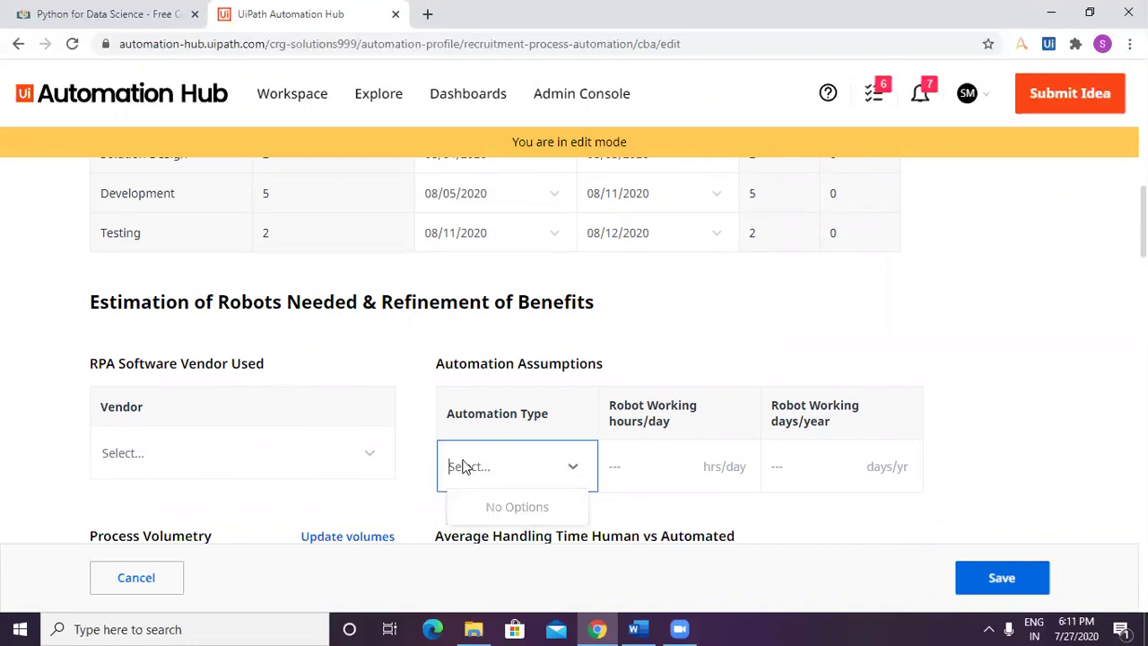
click(533, 470)
click(669, 464)
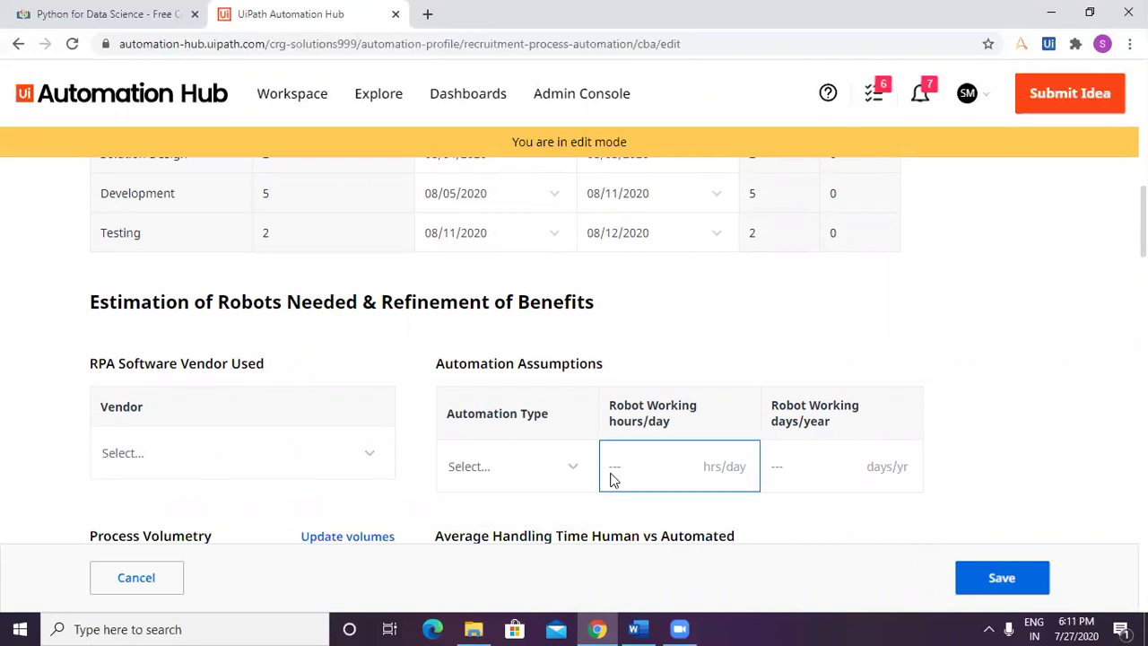
click(592, 479)
click(637, 472)
click(527, 482)
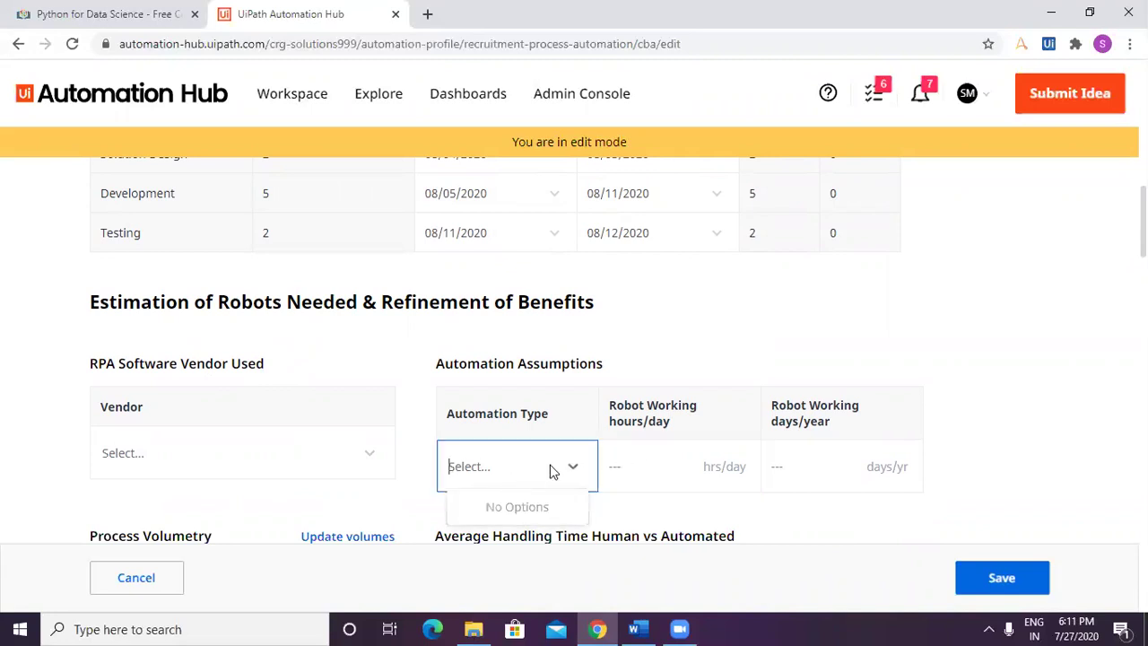
click(572, 470)
click(573, 470)
scroll(679, 464, down, 2)
click(654, 310)
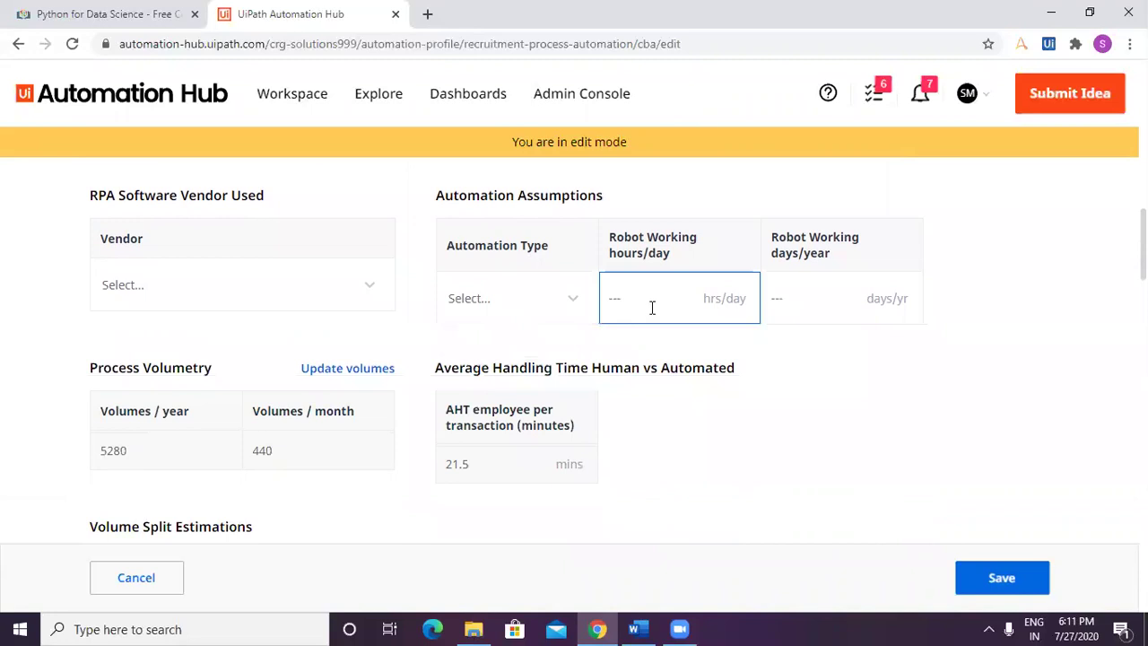
Step: Set Robot Working hours/day to 4, replacing the initially entered 16
click(652, 308)
text(16)
click(868, 415)
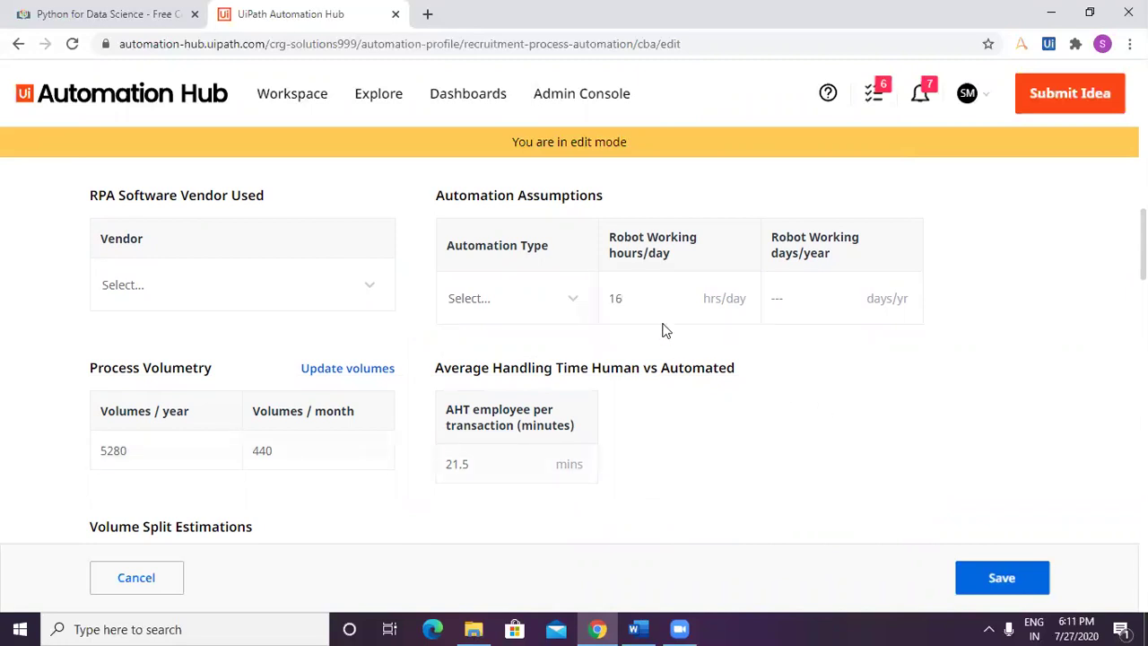
click(630, 300)
click(843, 297)
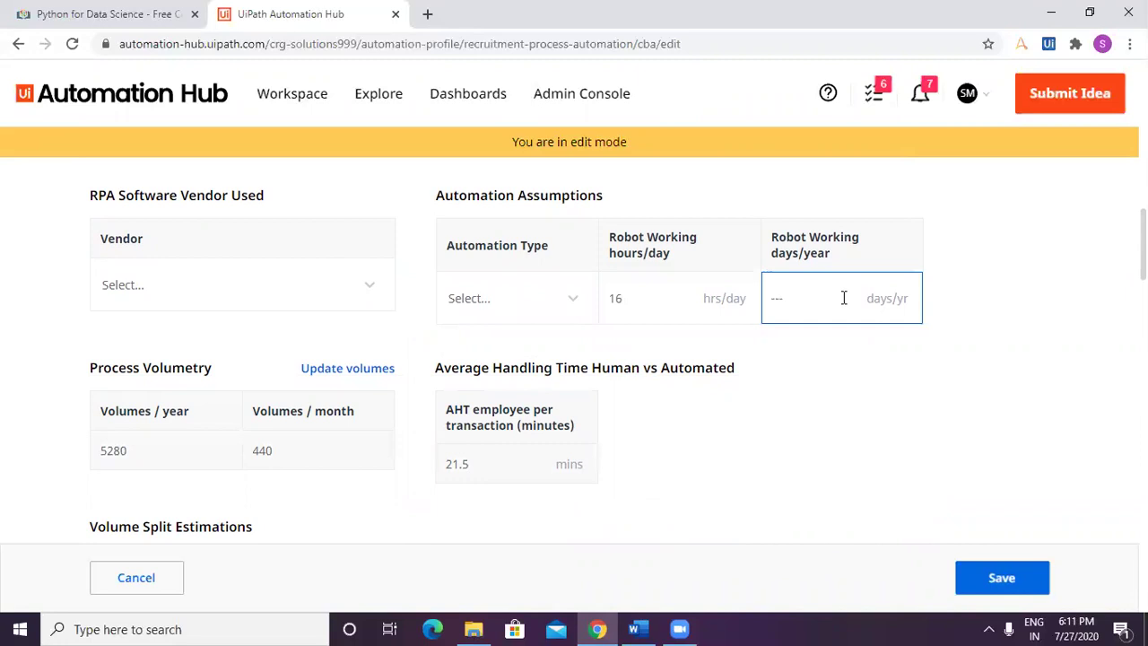
double_click(661, 304)
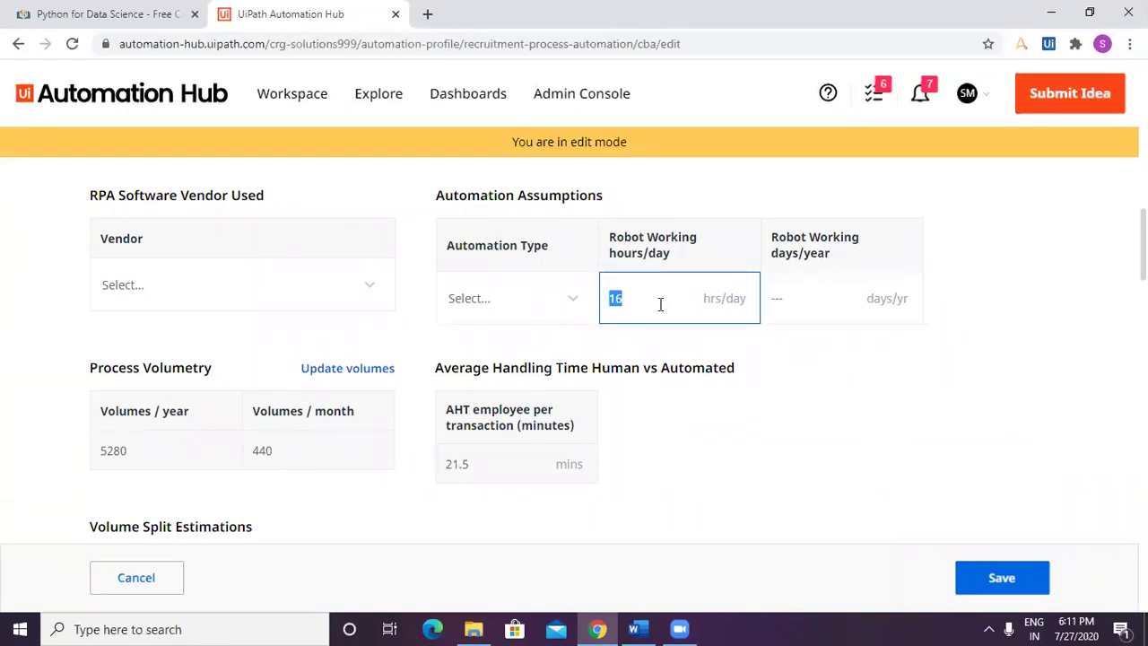
text(4)
drag(635, 363, 676, 327)
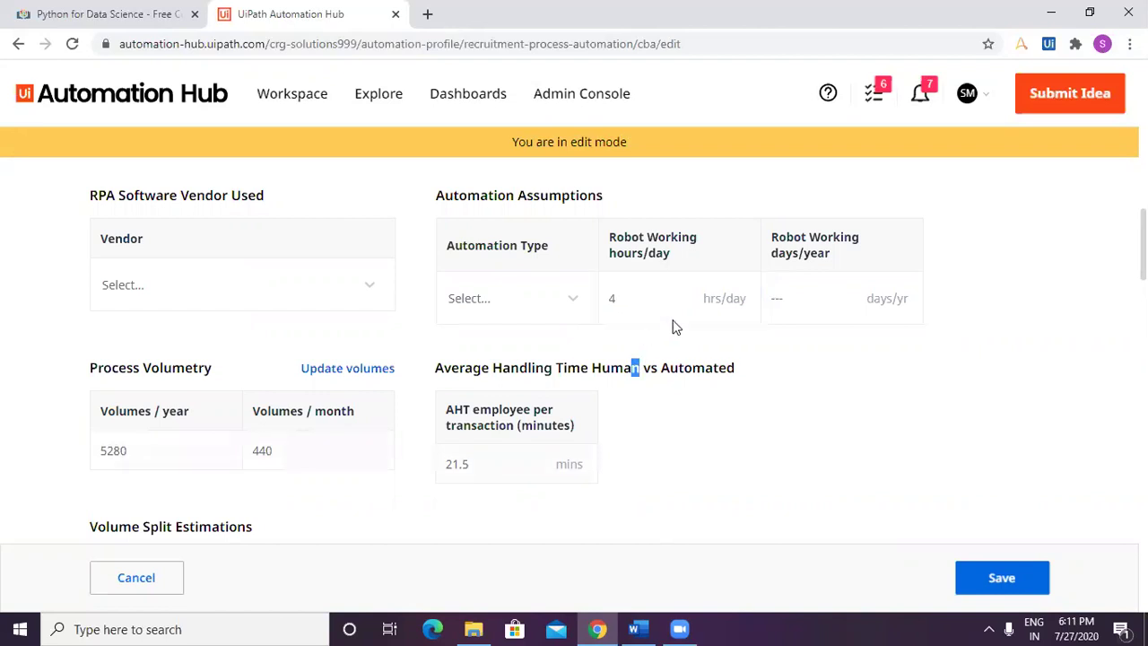
Step: Set Robot Working days/year to 300 and move to the Volumes/year field
click(803, 299)
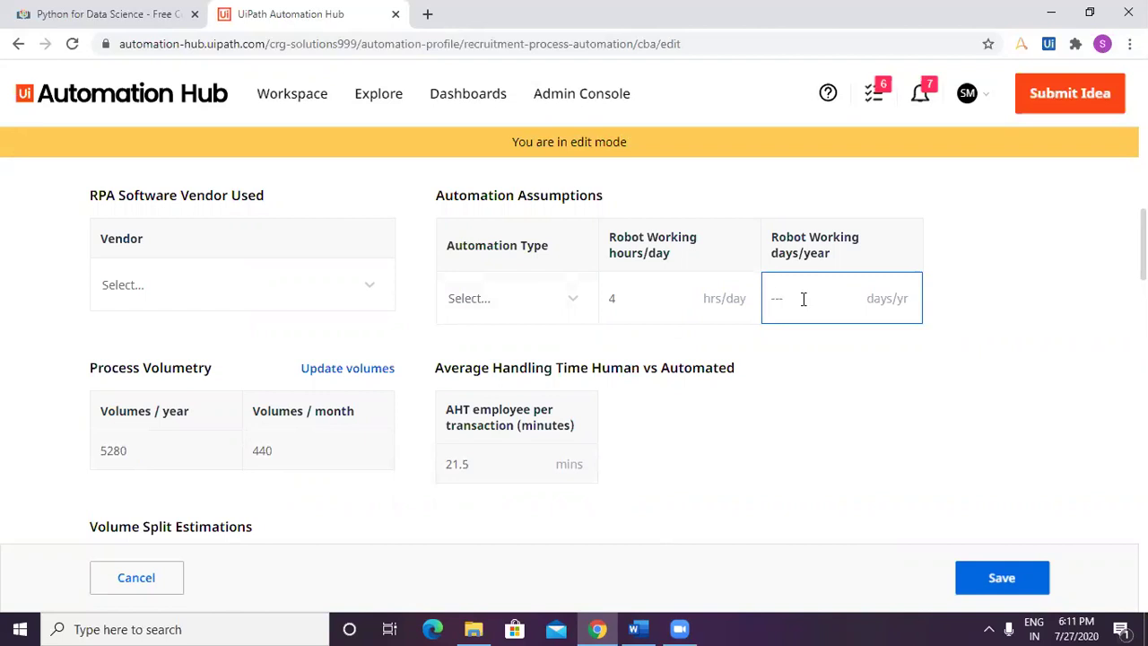
text(300)
click(769, 540)
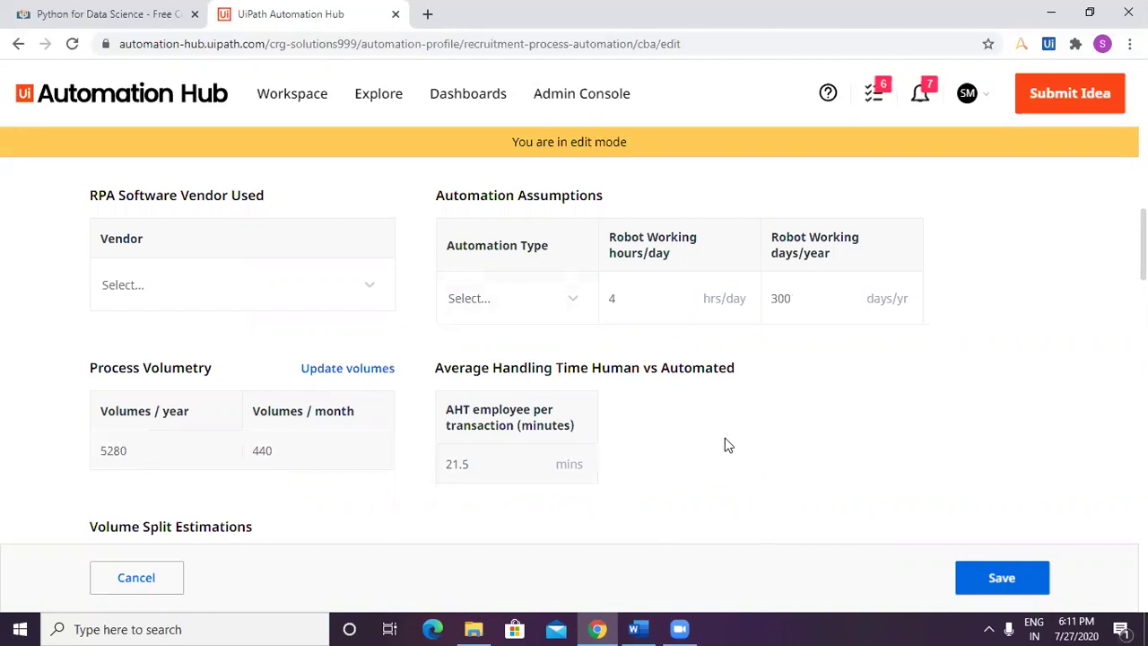
scroll(727, 445, down, 1)
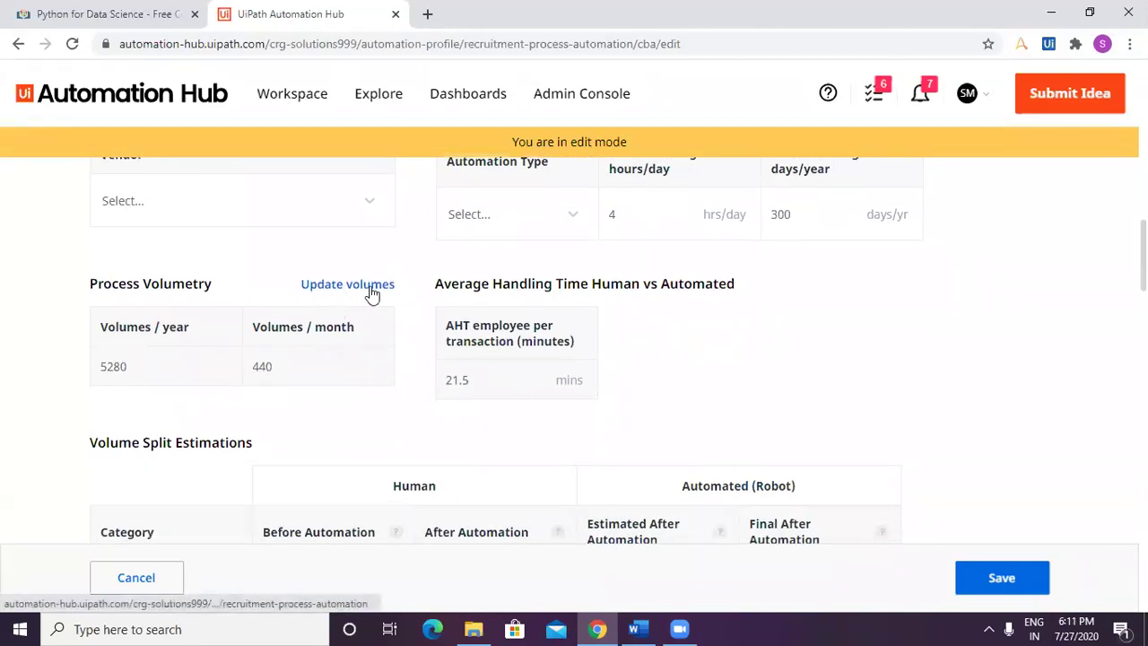
click(207, 360)
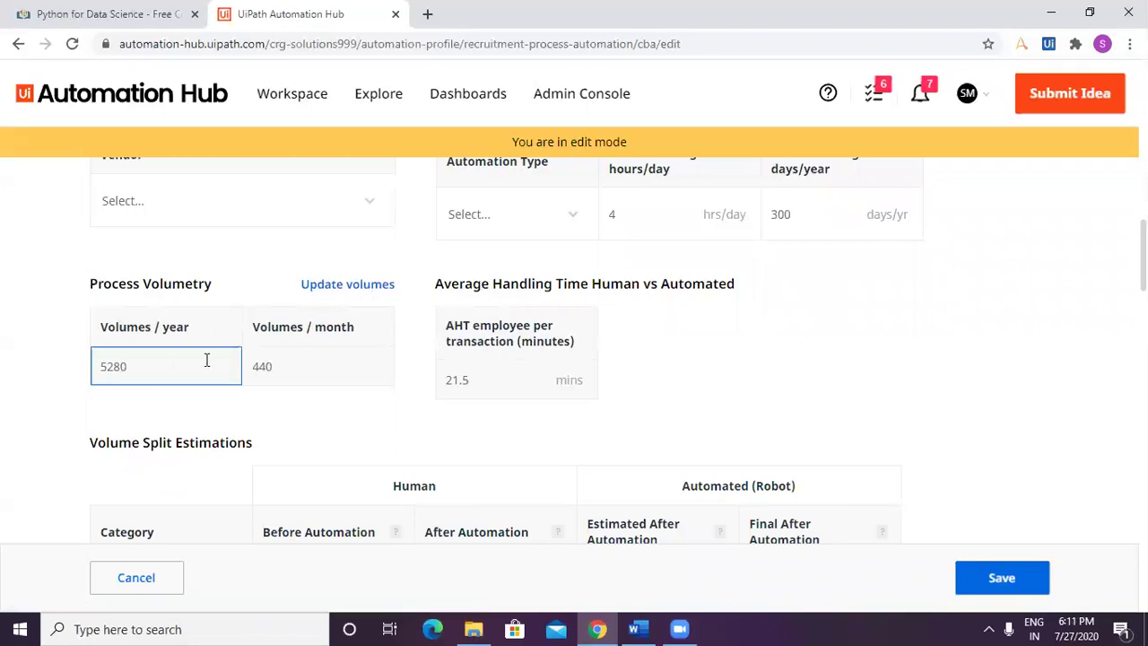
Step: Update the process volumes and save the cost benefit changes
click(314, 366)
click(479, 371)
click(368, 296)
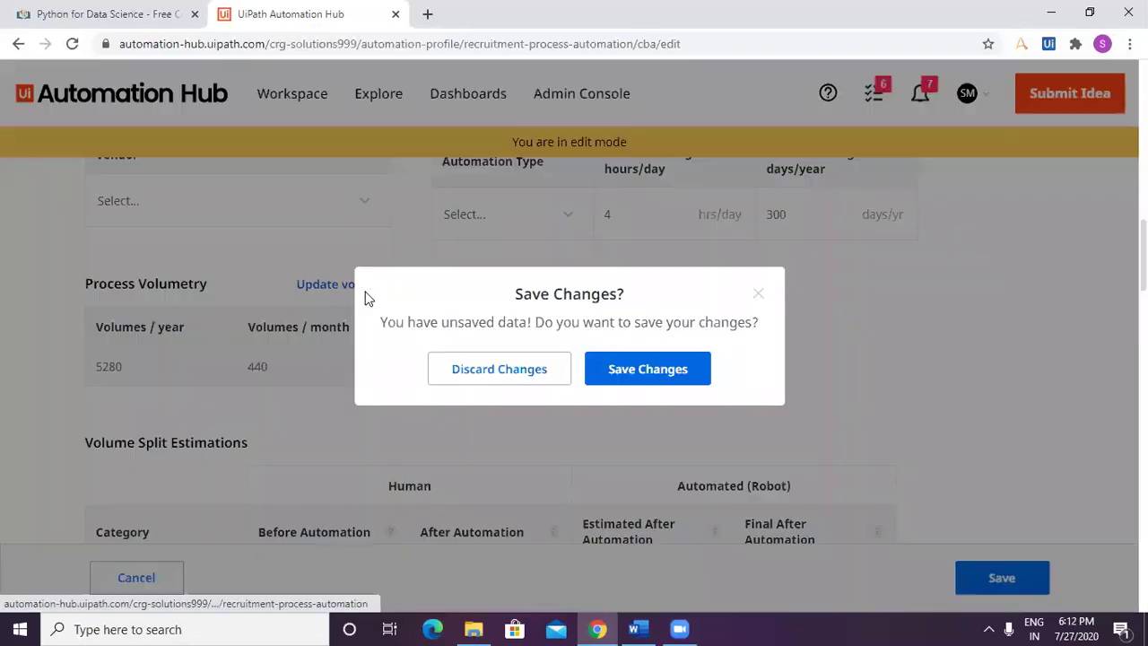
click(664, 376)
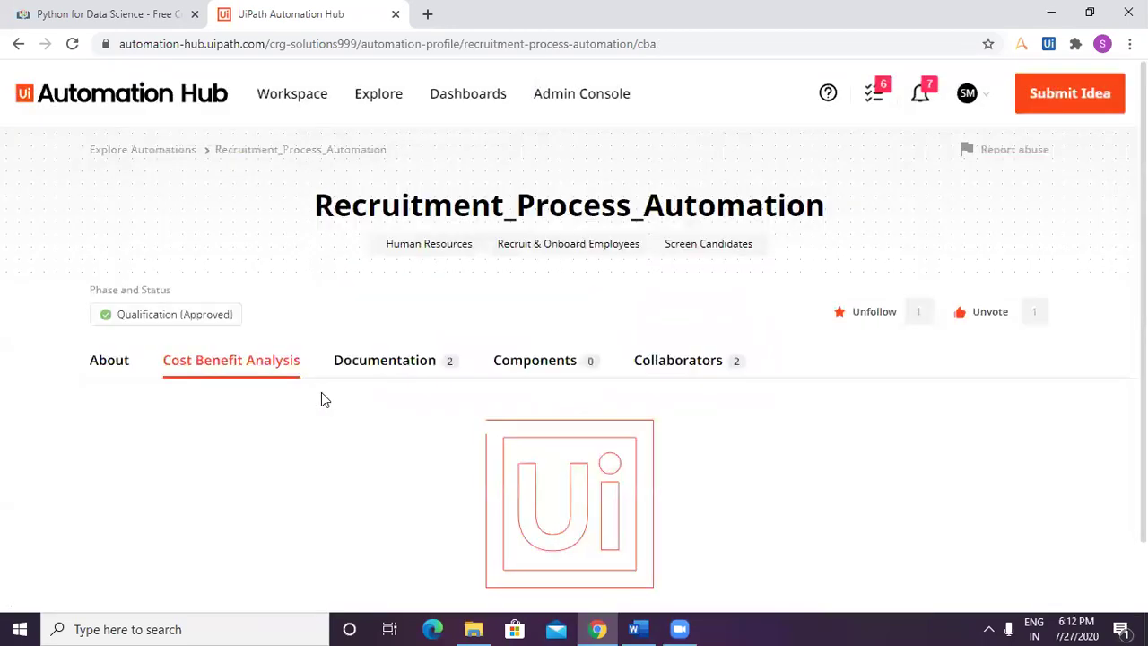
Step: Review the 79% potential, Easy rating and project plan Gantt charts, then reopen editing
scroll(444, 402, down, 3)
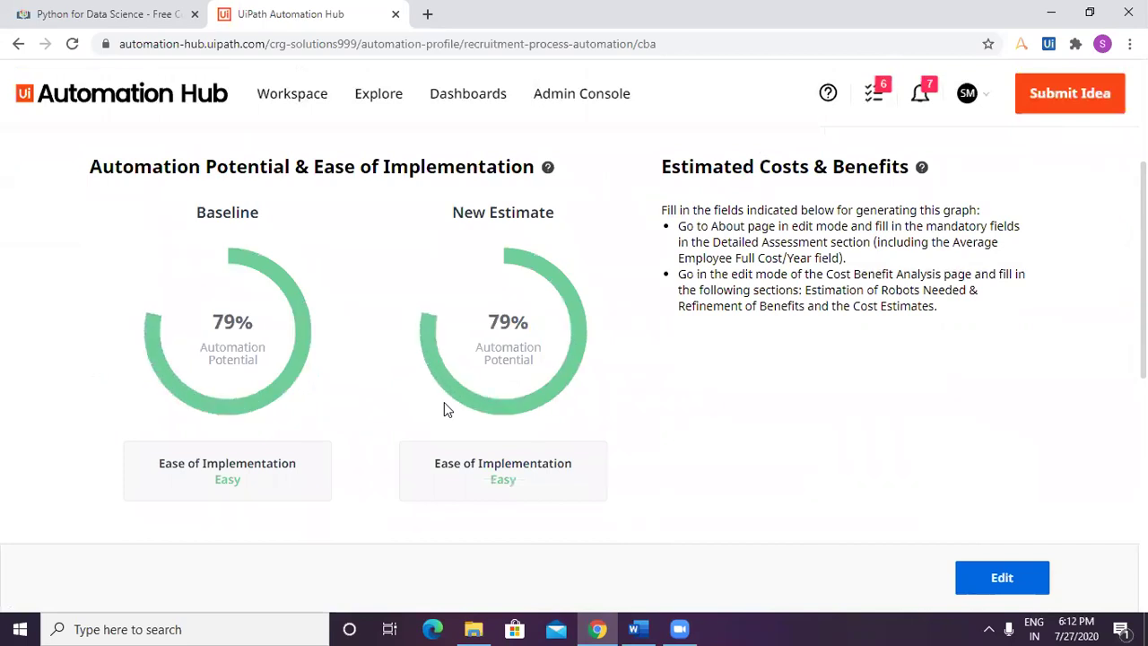
scroll(444, 404, down, 4)
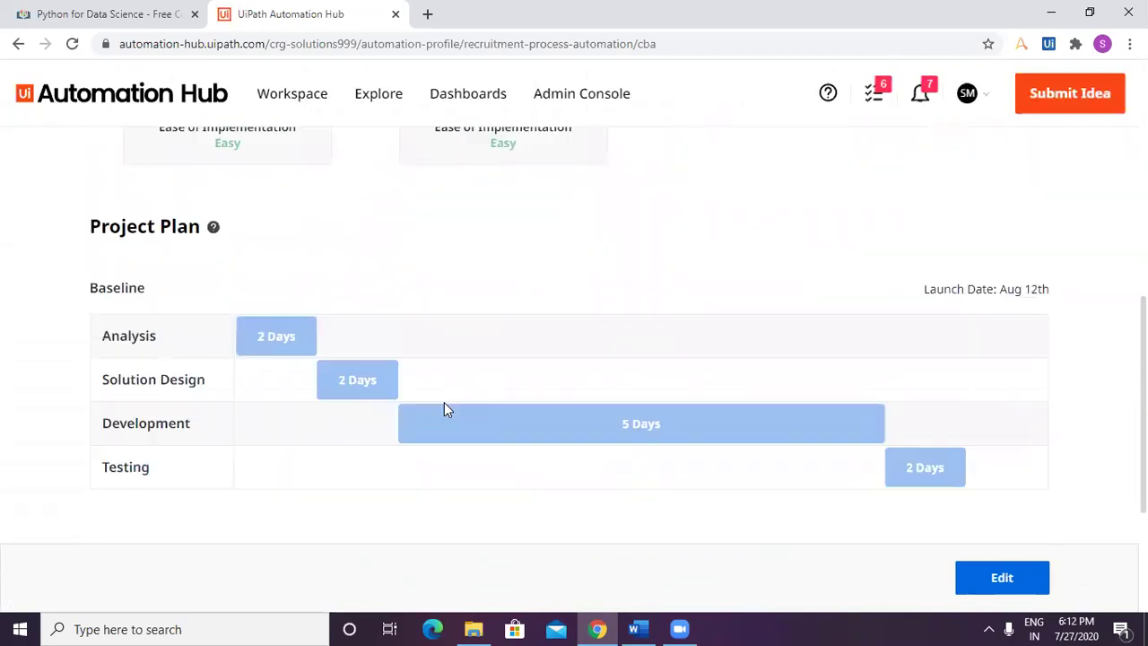
scroll(444, 405, down, 3)
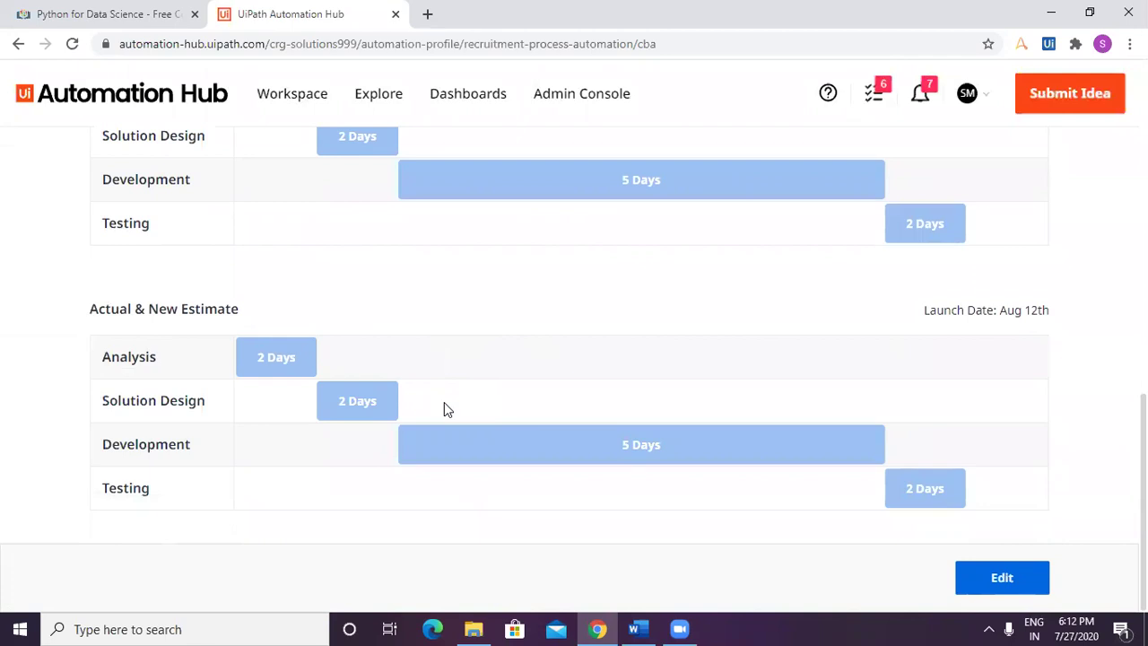
scroll(465, 404, up, 10)
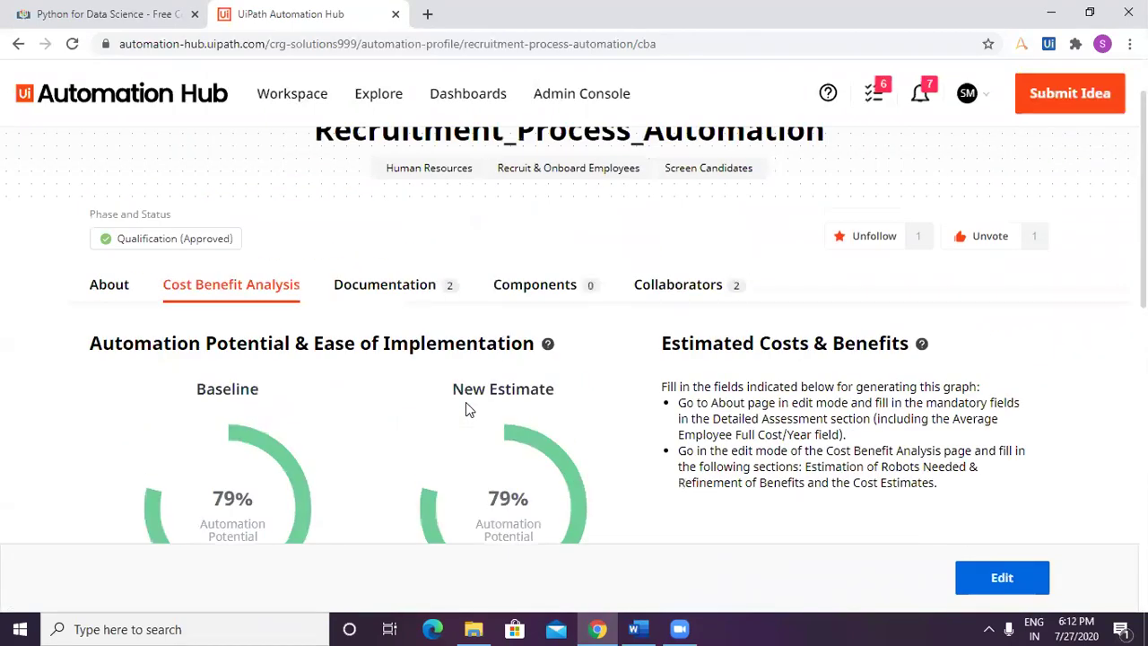
scroll(472, 409, down, 10)
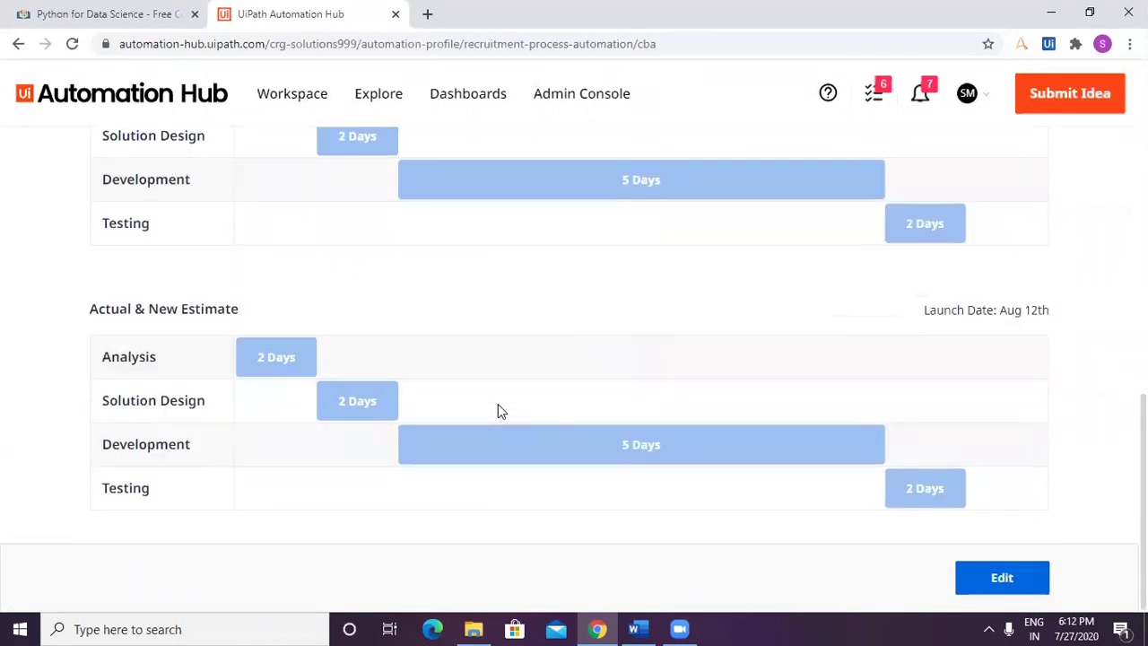
scroll(499, 411, up, 2)
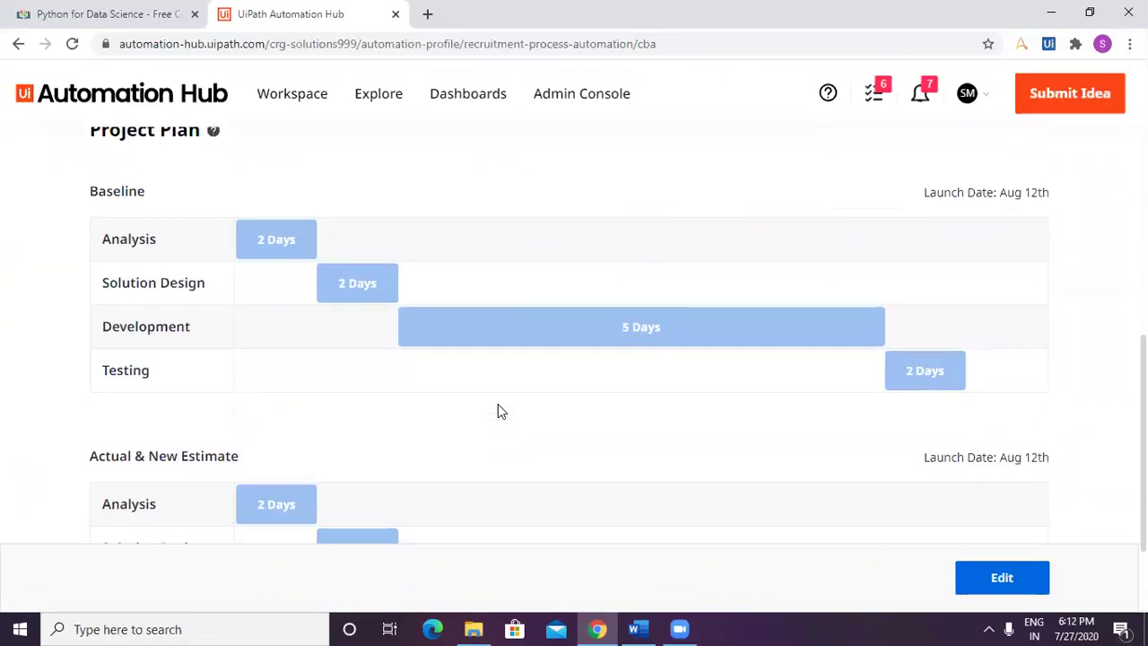
scroll(500, 412, down, 2)
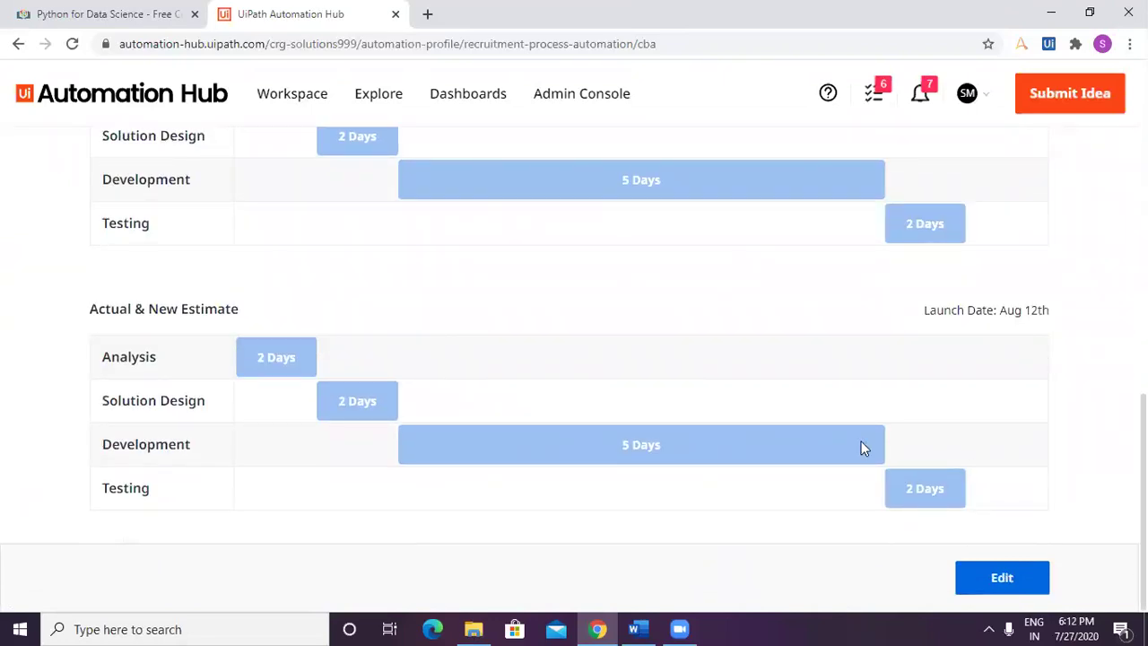
scroll(159, 257, up, 2)
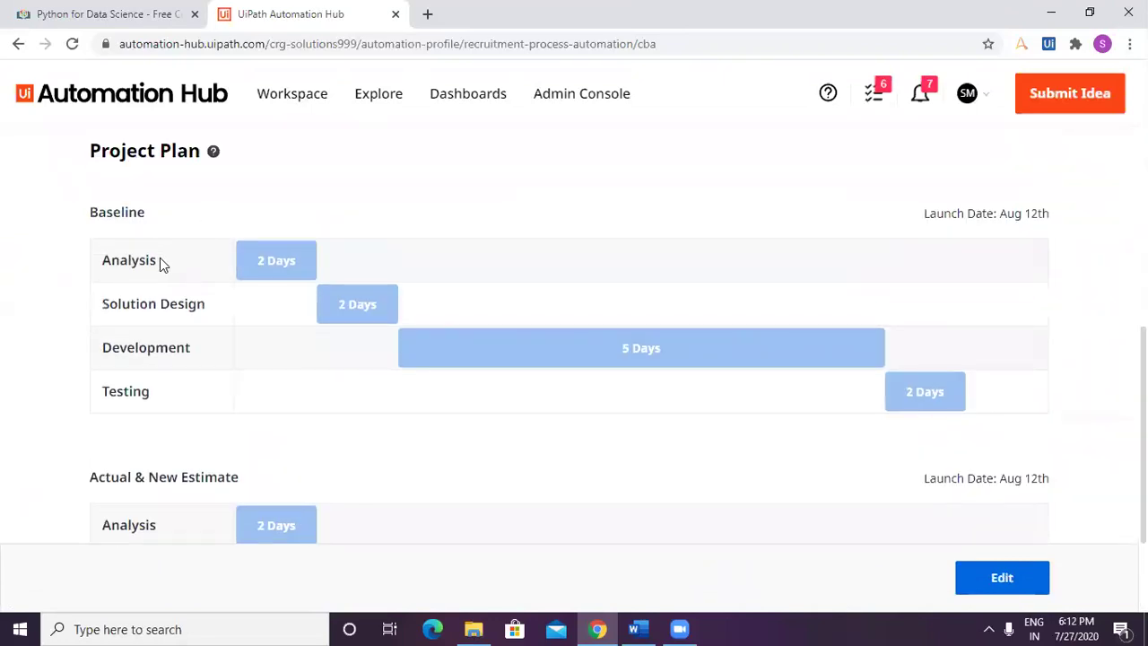
double_click(121, 202)
triple_click(159, 477)
scroll(346, 471, down, 2)
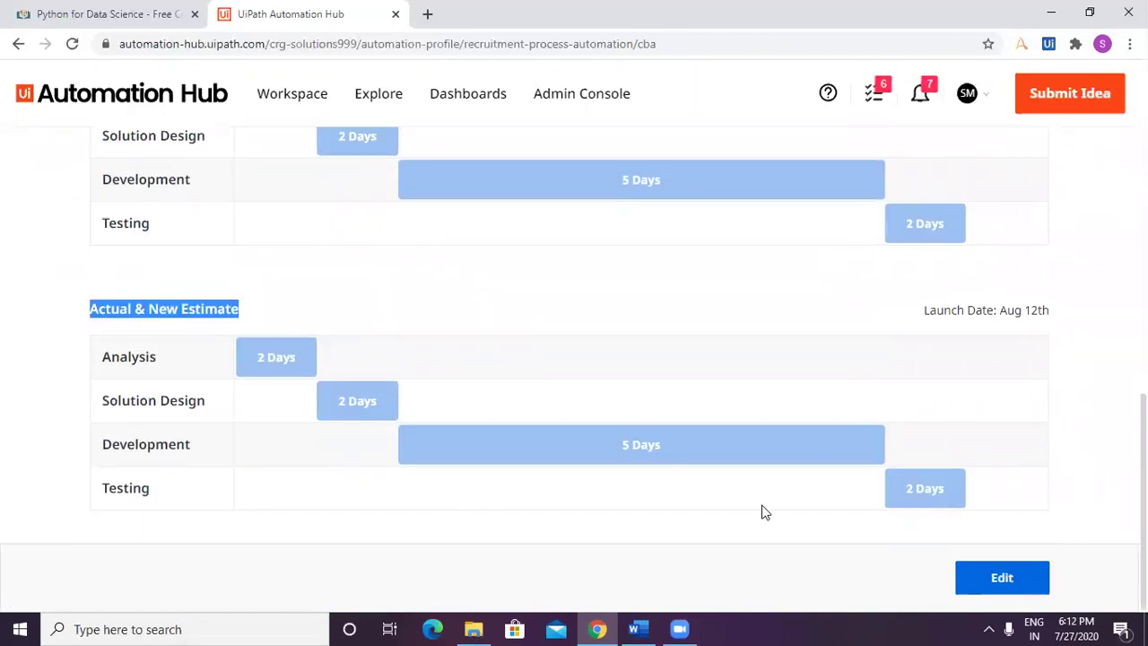
click(1002, 577)
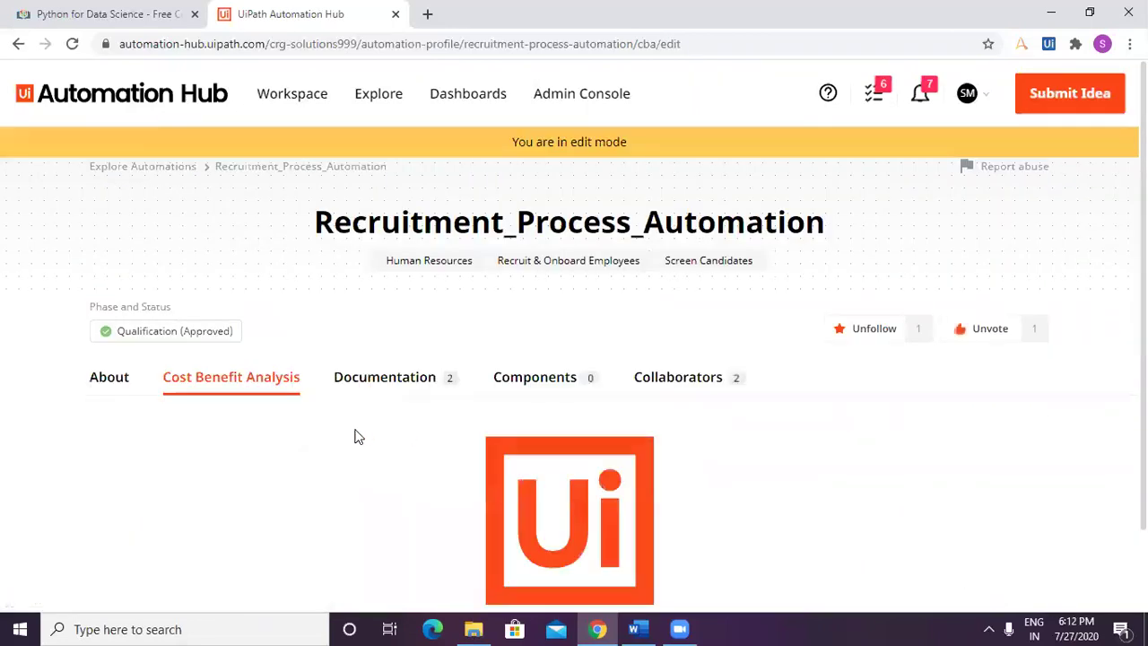
scroll(354, 436, down, 8)
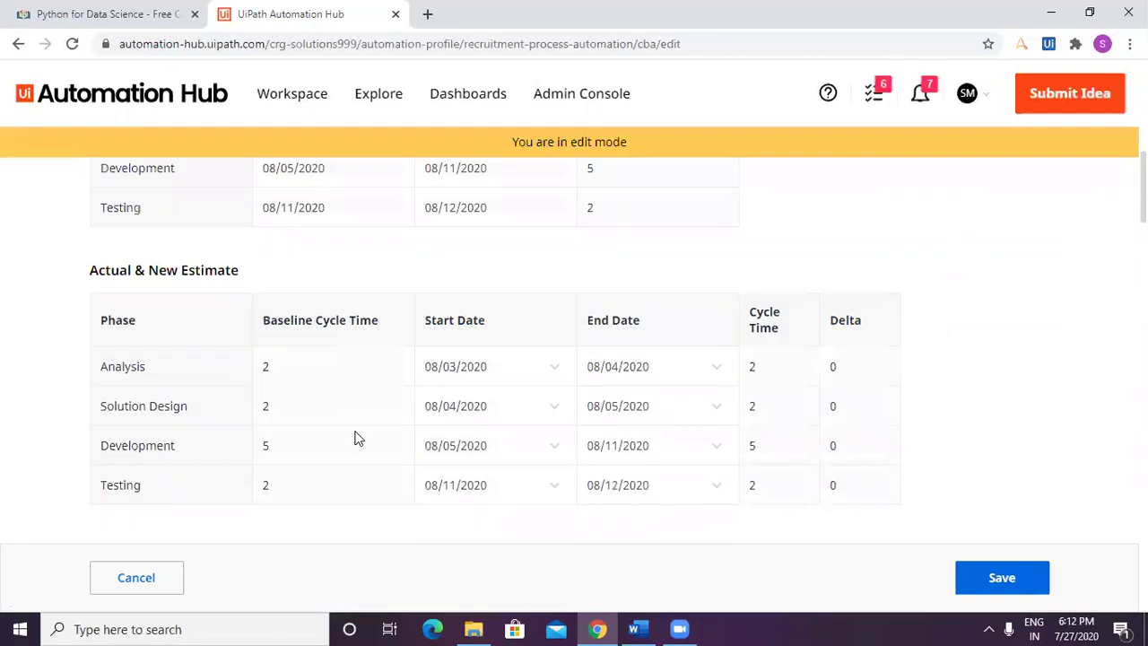
scroll(354, 436, down, 8)
scroll(362, 454, up, 1)
scroll(363, 456, down, 2)
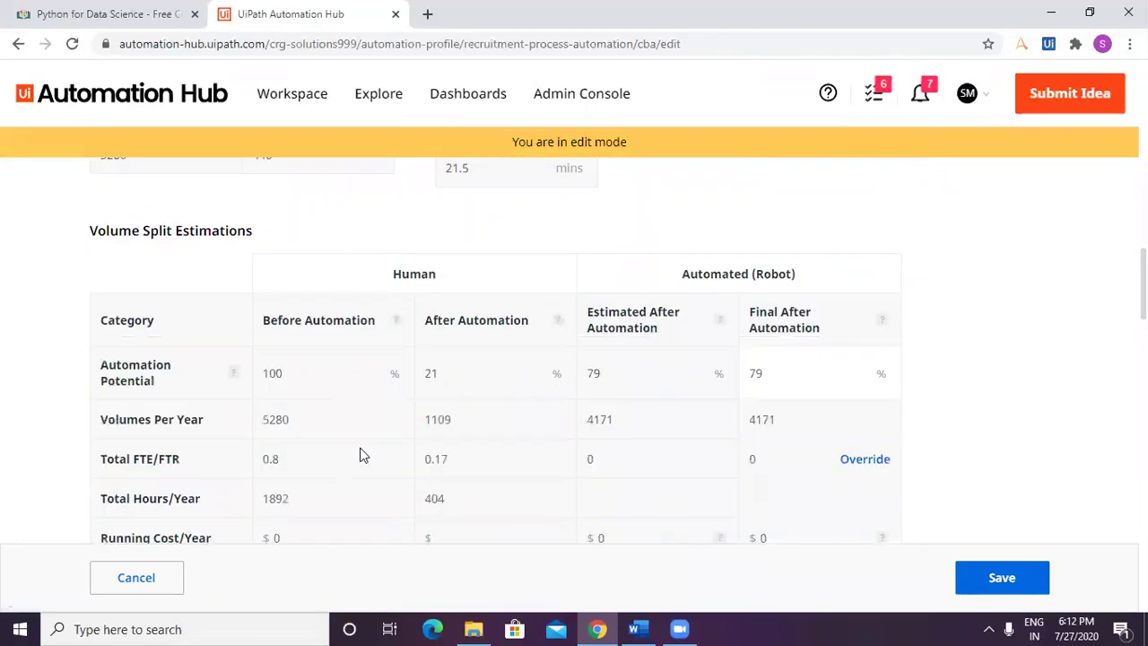
scroll(361, 453, down, 1)
scroll(361, 454, up, 1)
scroll(362, 454, down, 1)
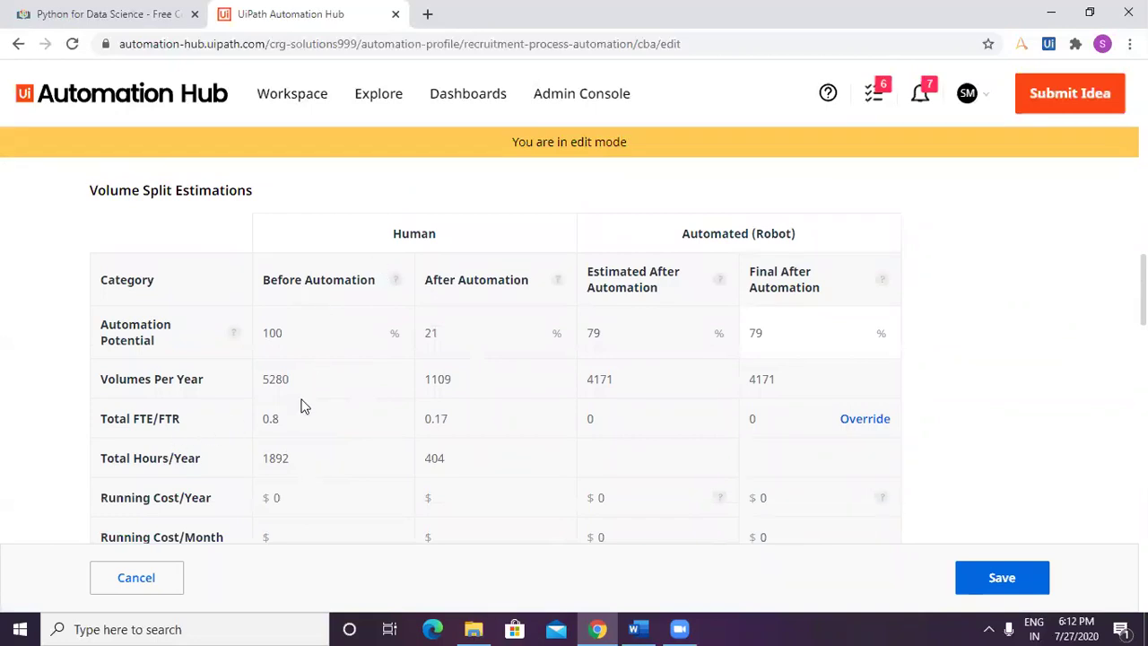
scroll(455, 453, down, 1)
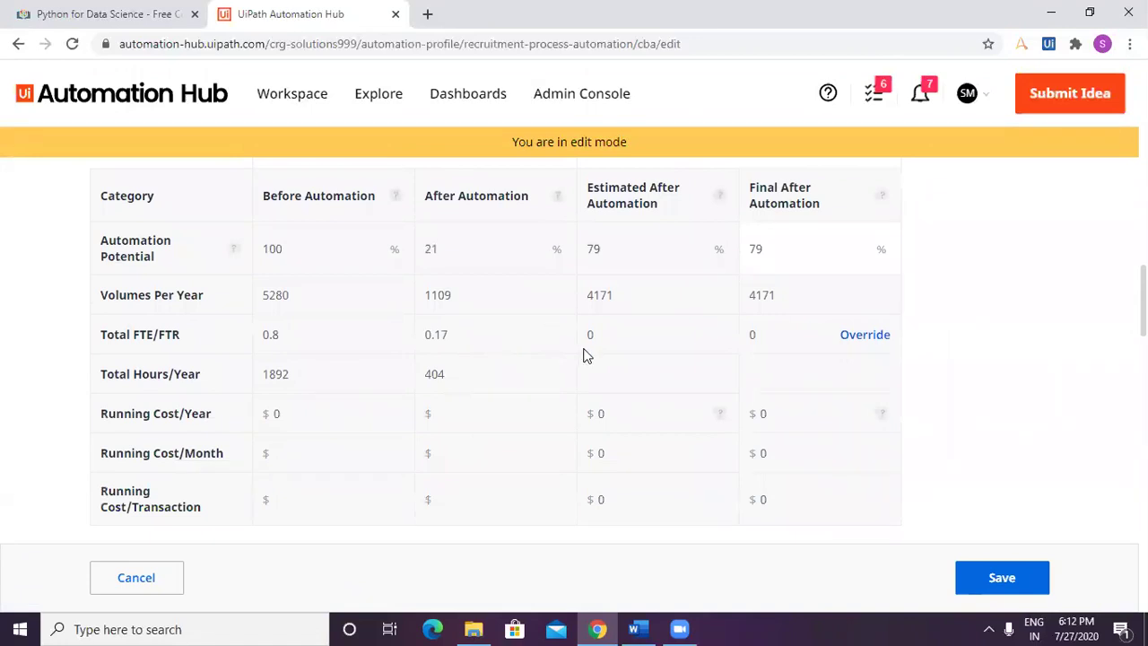
scroll(584, 354, up, 1)
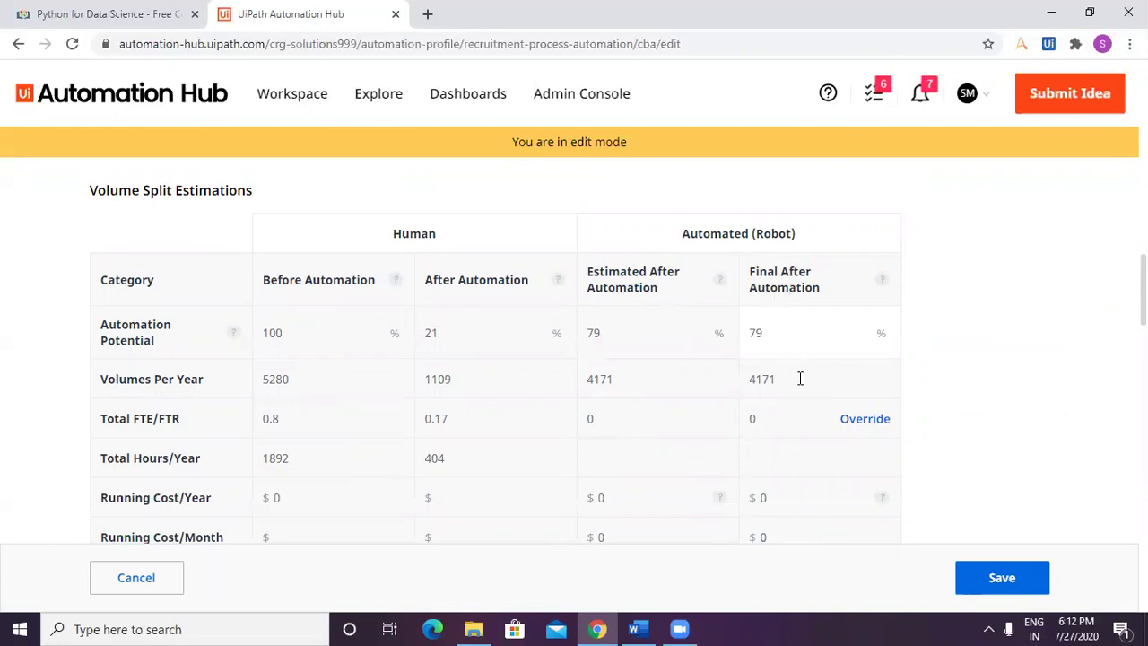
scroll(784, 415, down, 1)
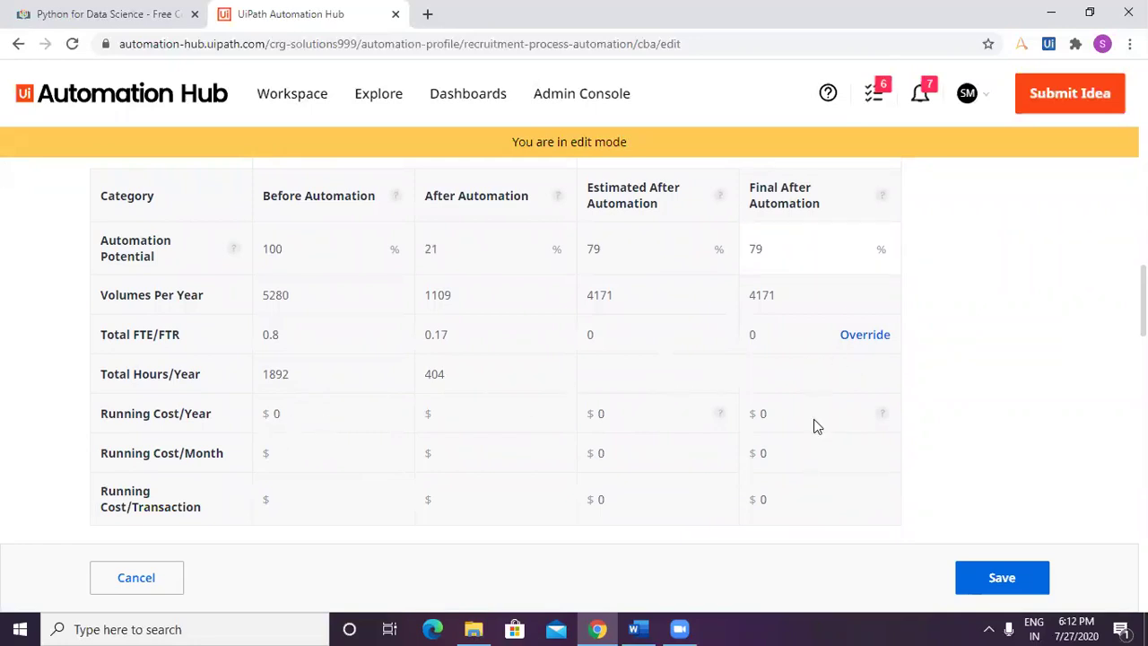
click(318, 422)
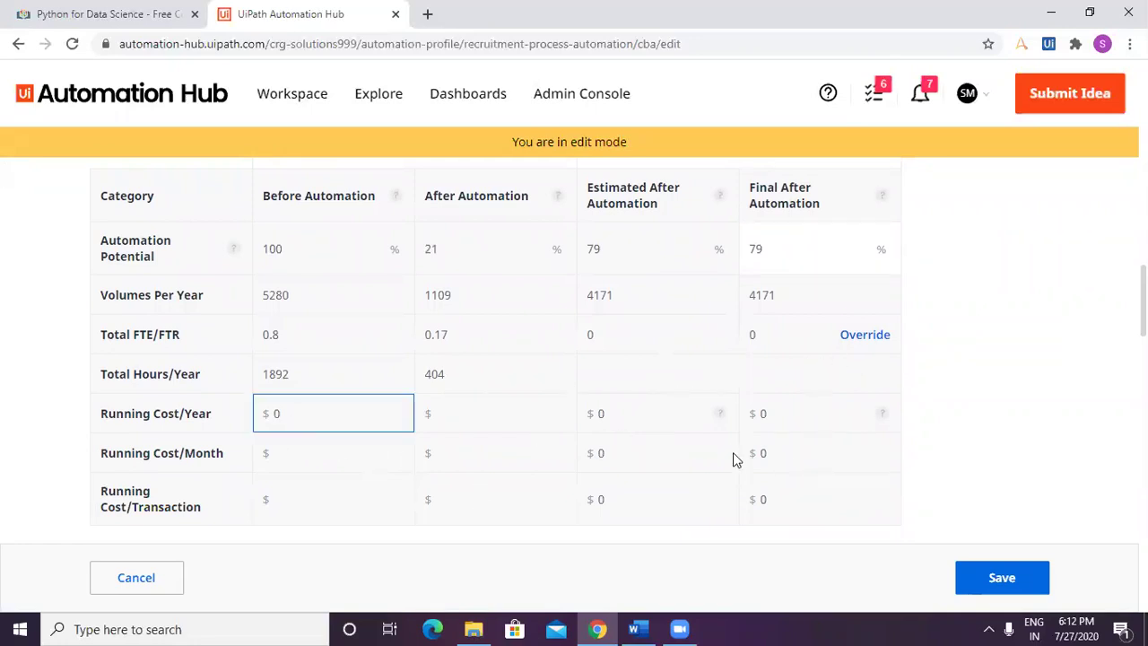
click(793, 492)
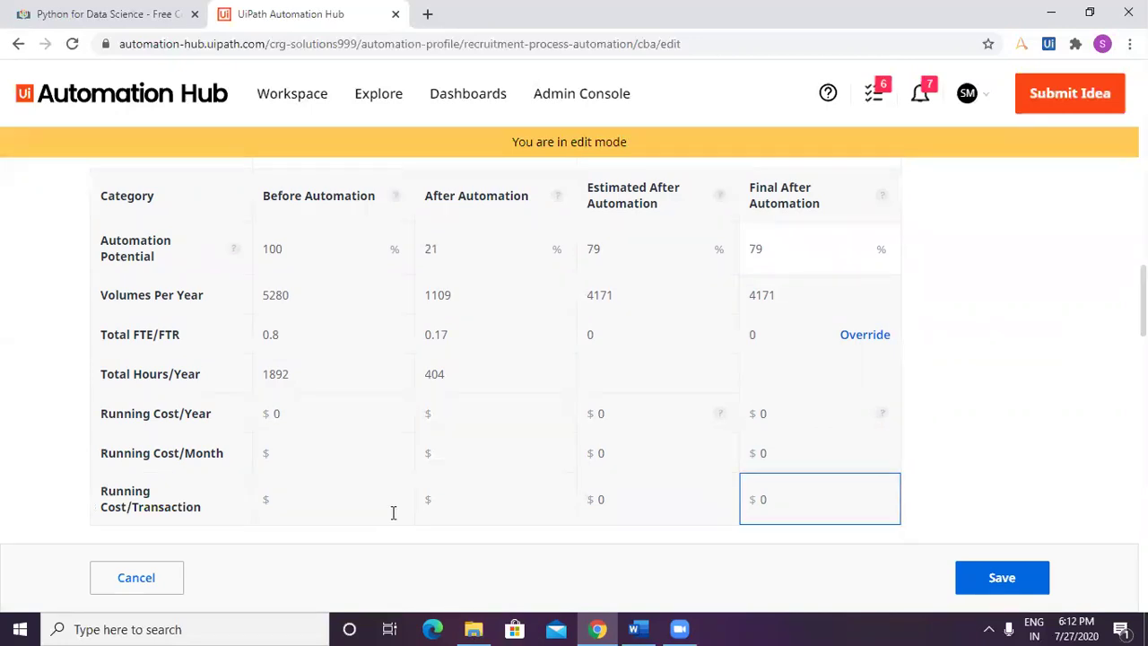
scroll(391, 505, down, 1)
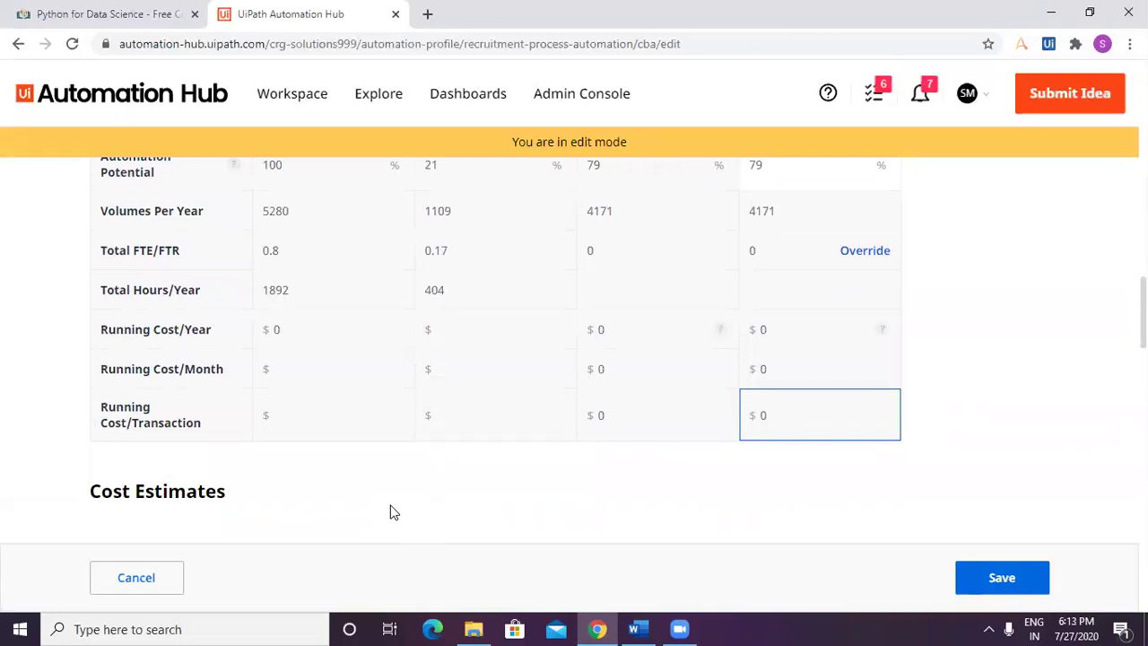
Step: Set the implementation cost row's phase to Analysis; its People Cost Type list is empty
scroll(391, 511, down, 3)
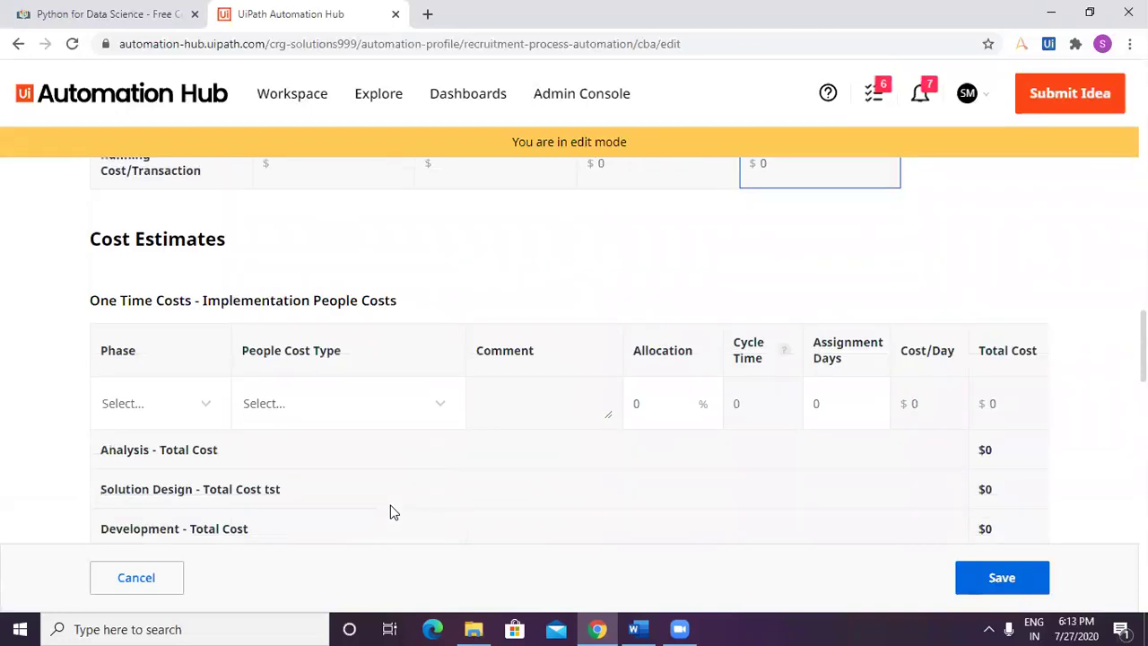
click(185, 412)
click(171, 443)
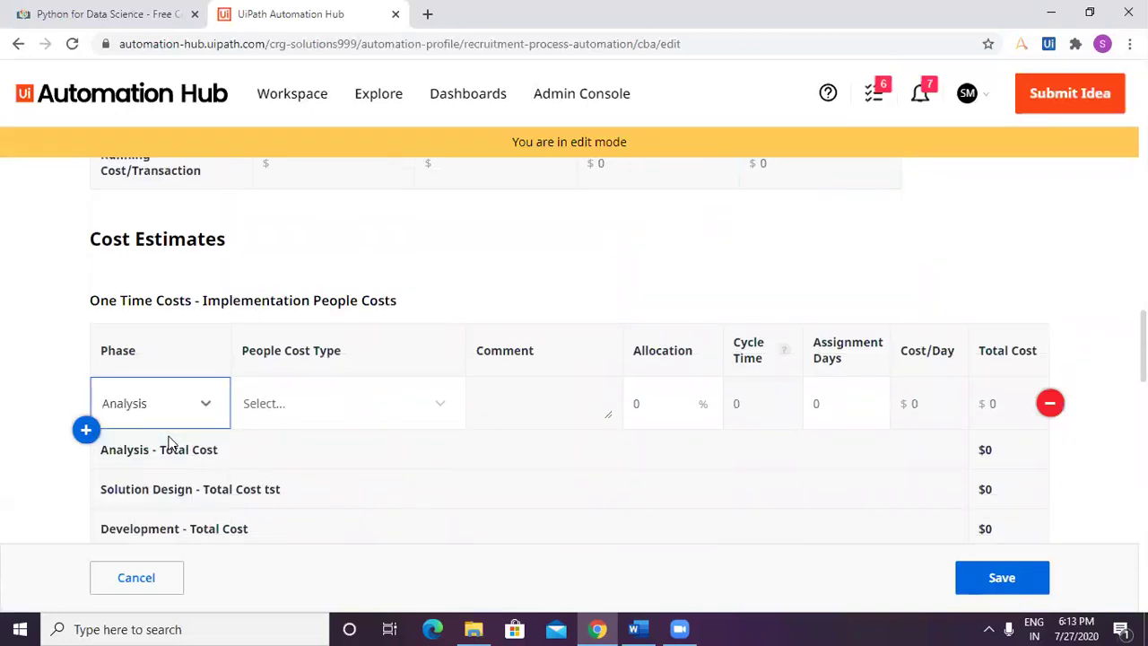
click(302, 405)
click(440, 405)
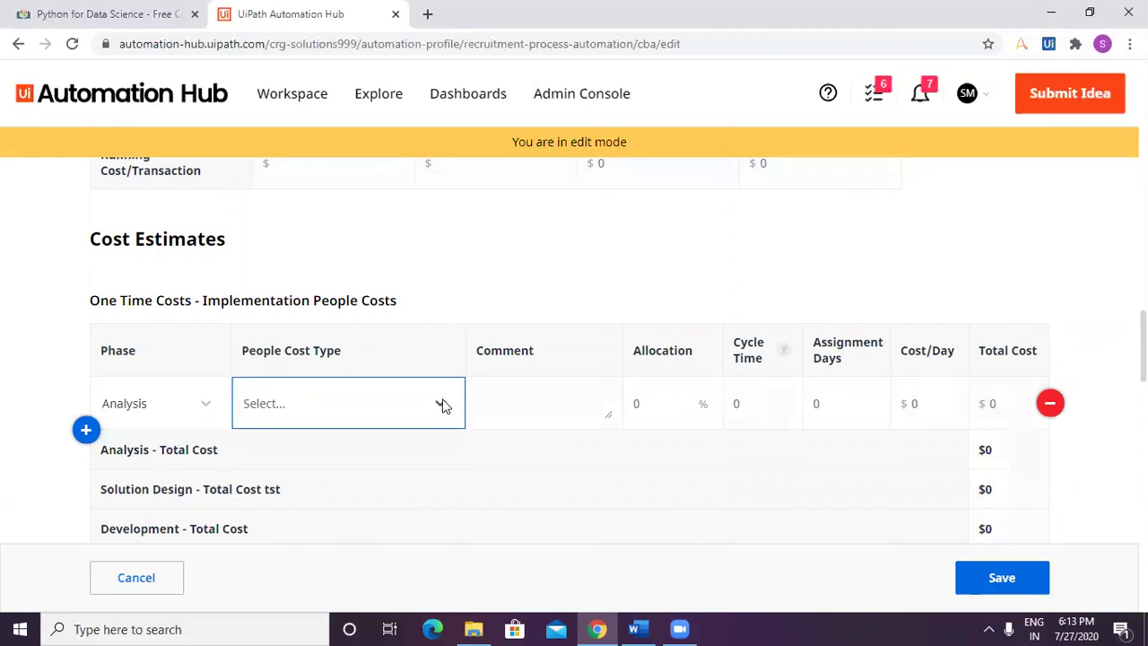
click(445, 404)
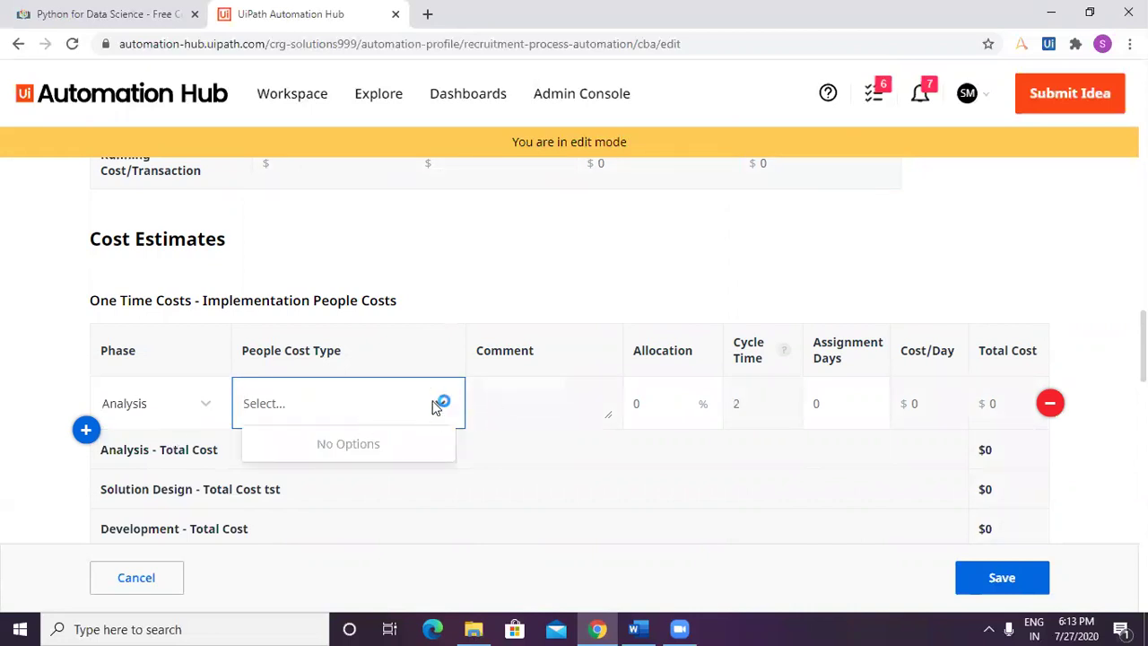
click(441, 405)
click(552, 408)
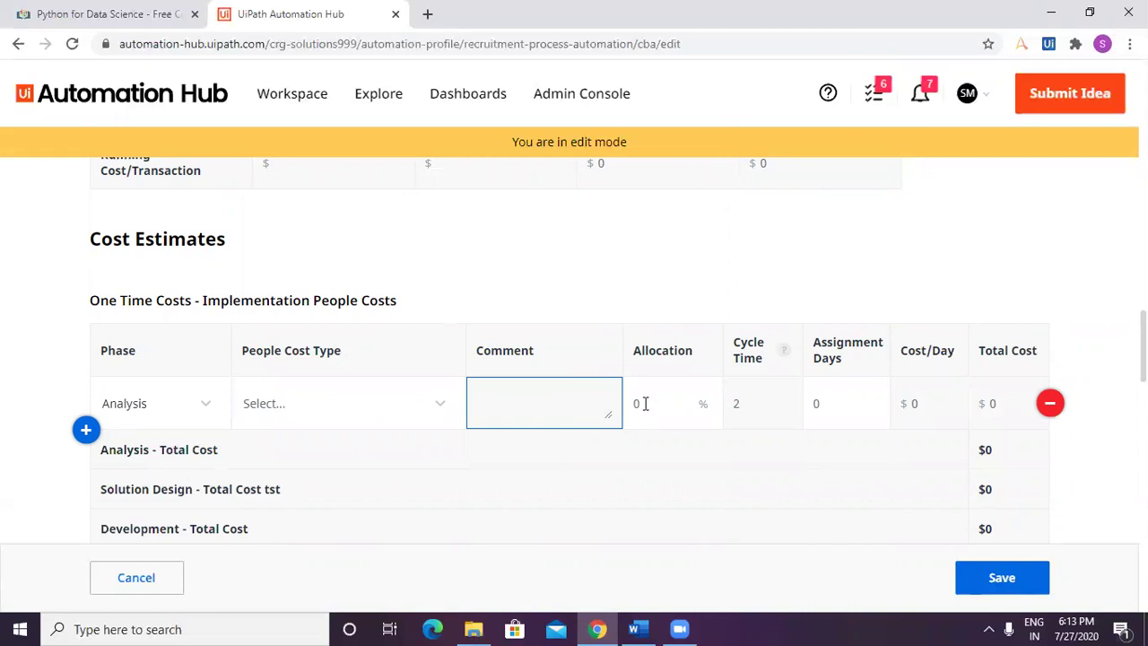
Step: Give the Analysis row 10% allocation and 1 assignment day
click(655, 408)
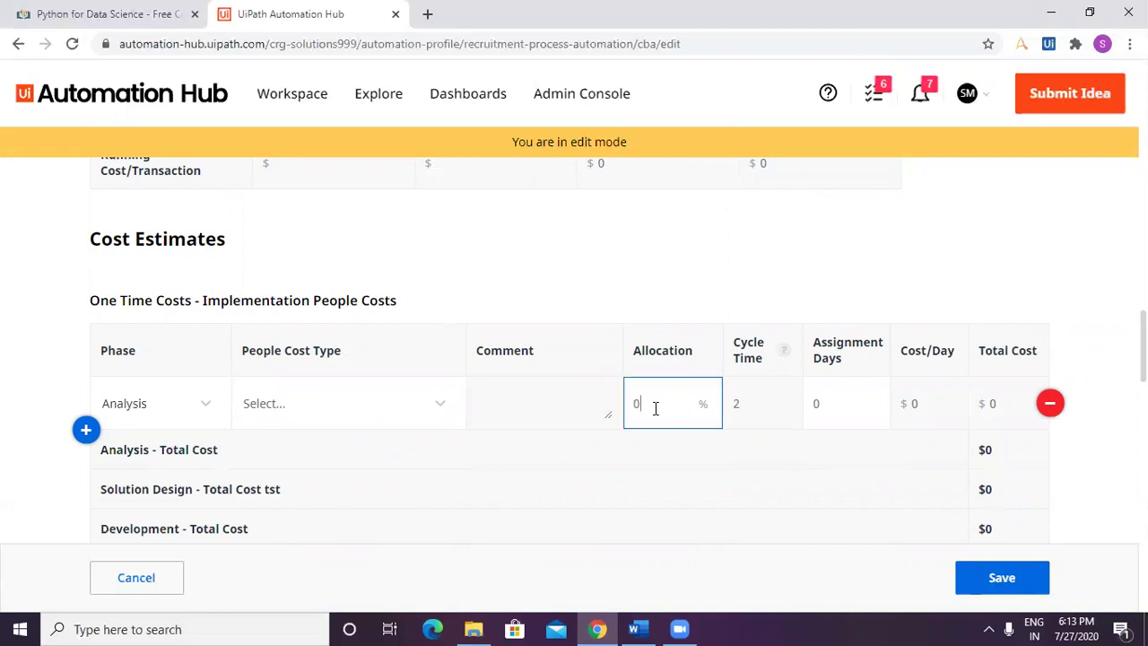
text(1)
click(760, 417)
click(854, 404)
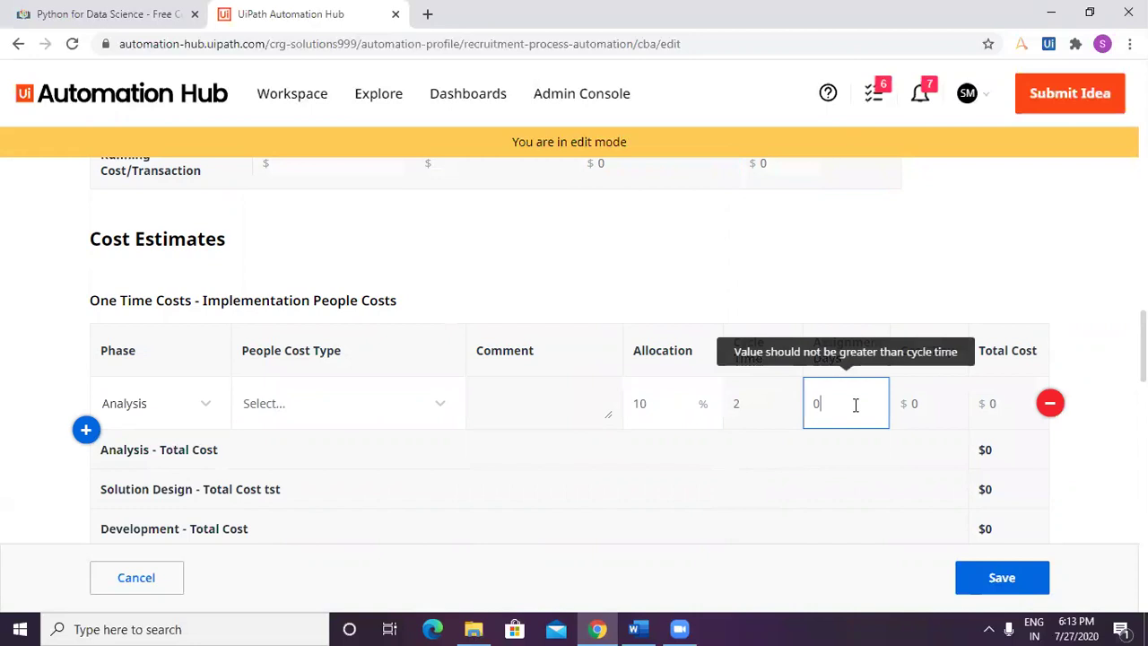
key(BackSpace)
text(1)
click(922, 404)
click(847, 404)
double_click(847, 404)
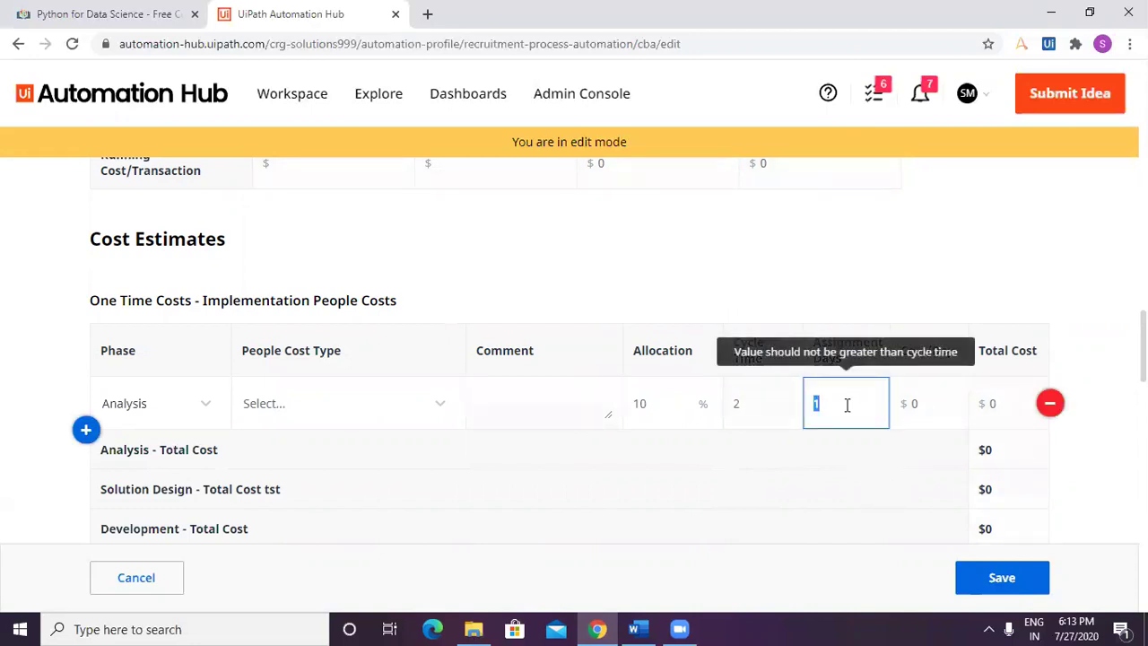
click(927, 405)
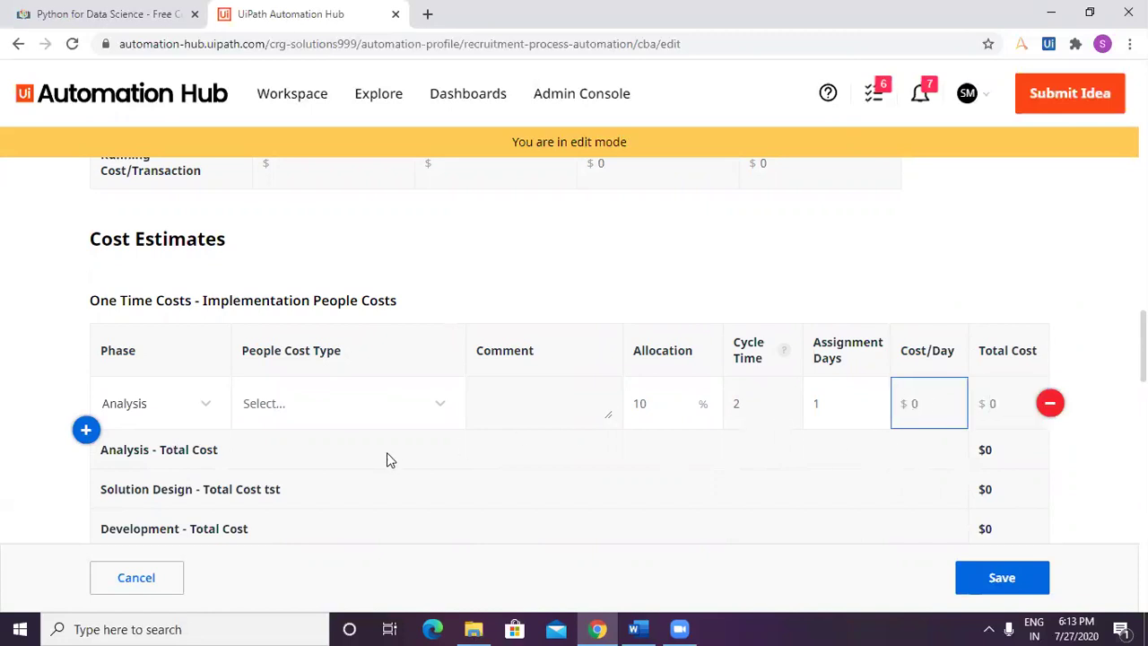
Step: Recheck the Analysis row's People Cost Type dropdown, which still offers no choices
scroll(391, 444, down, 1)
scroll(391, 444, down, 2)
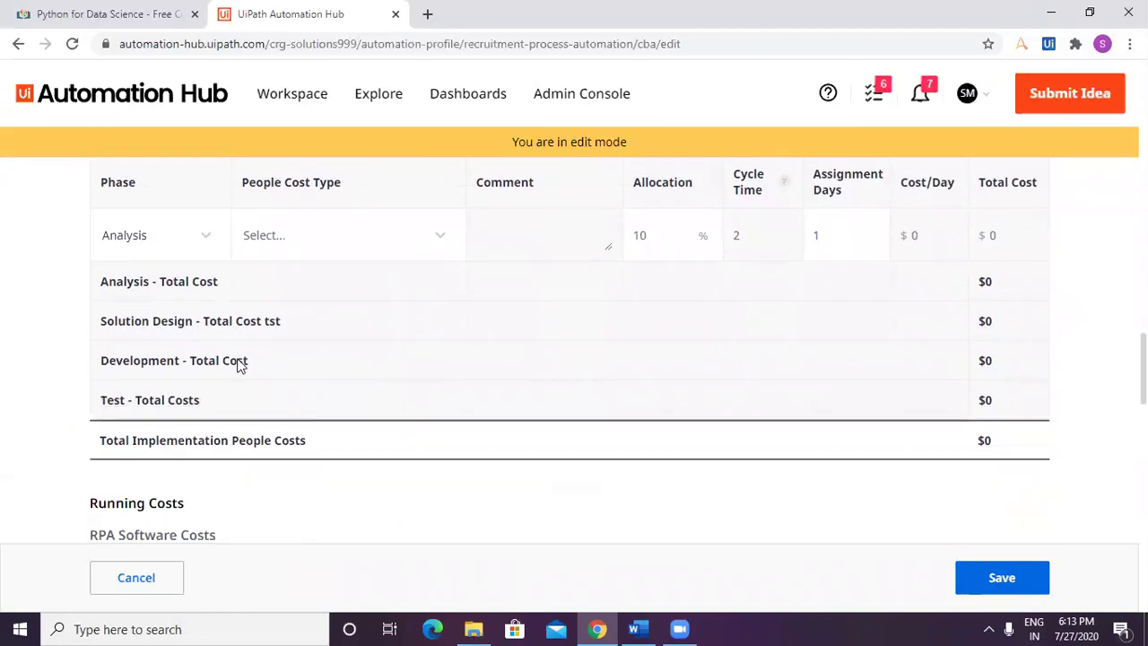
mouse_move(191, 259)
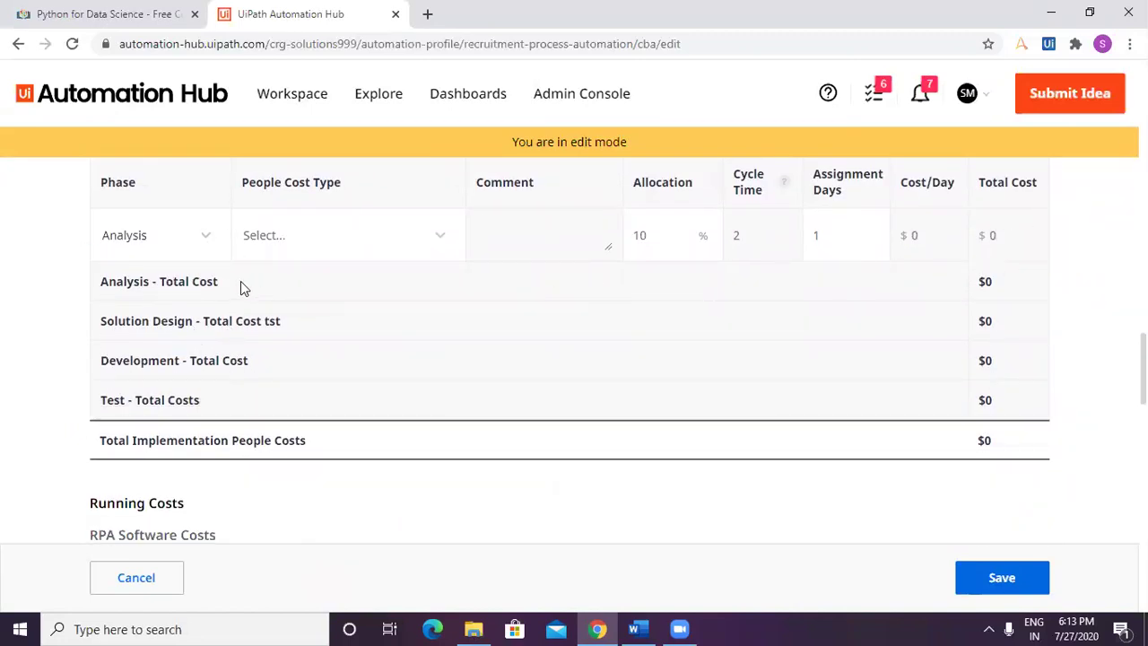
click(328, 241)
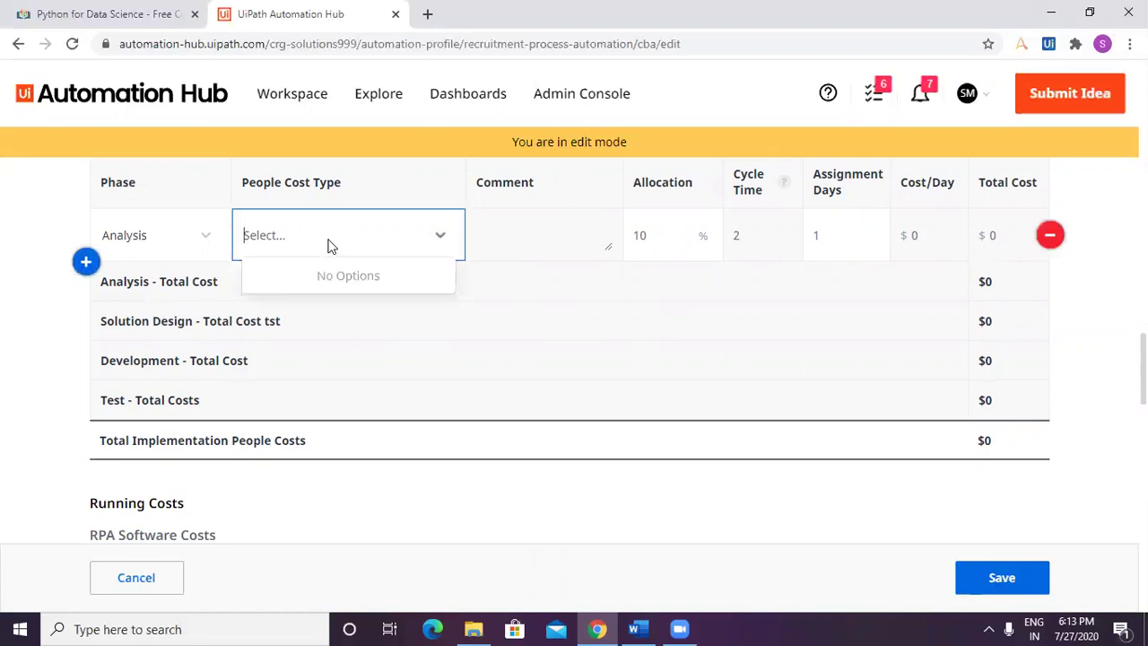
click(438, 240)
click(441, 237)
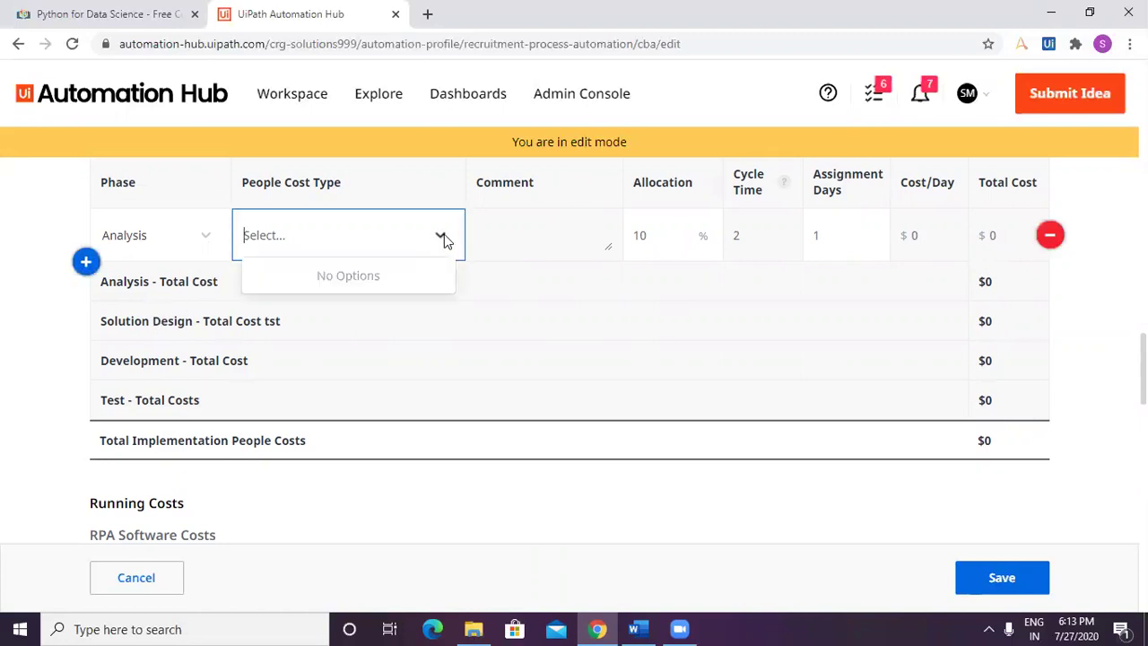
click(345, 240)
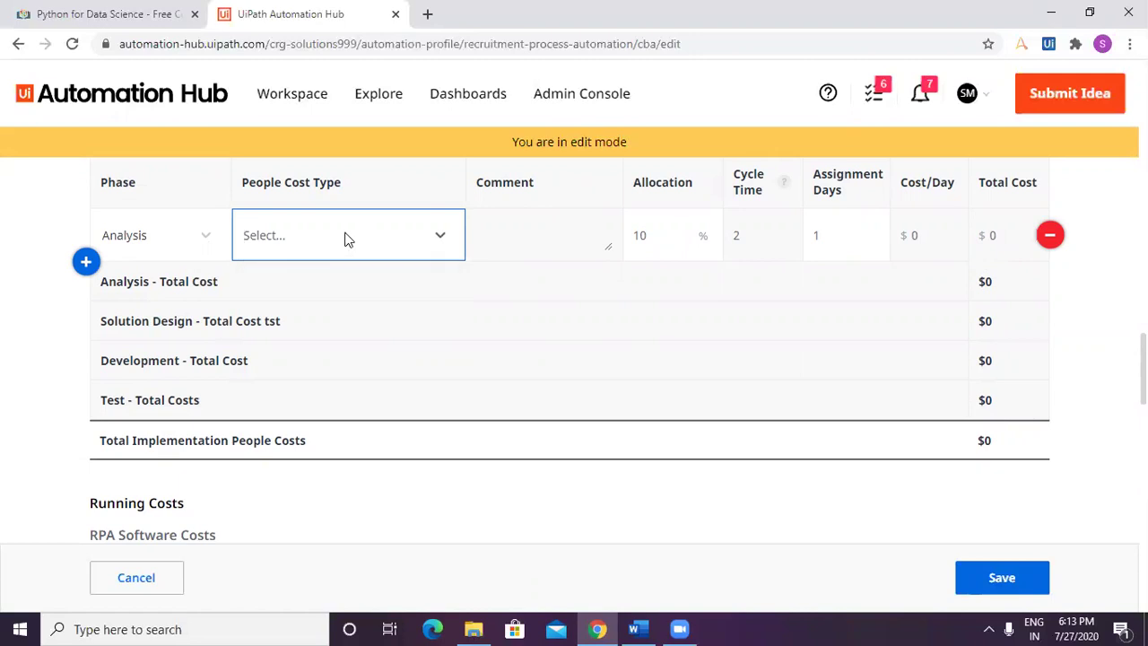
click(401, 285)
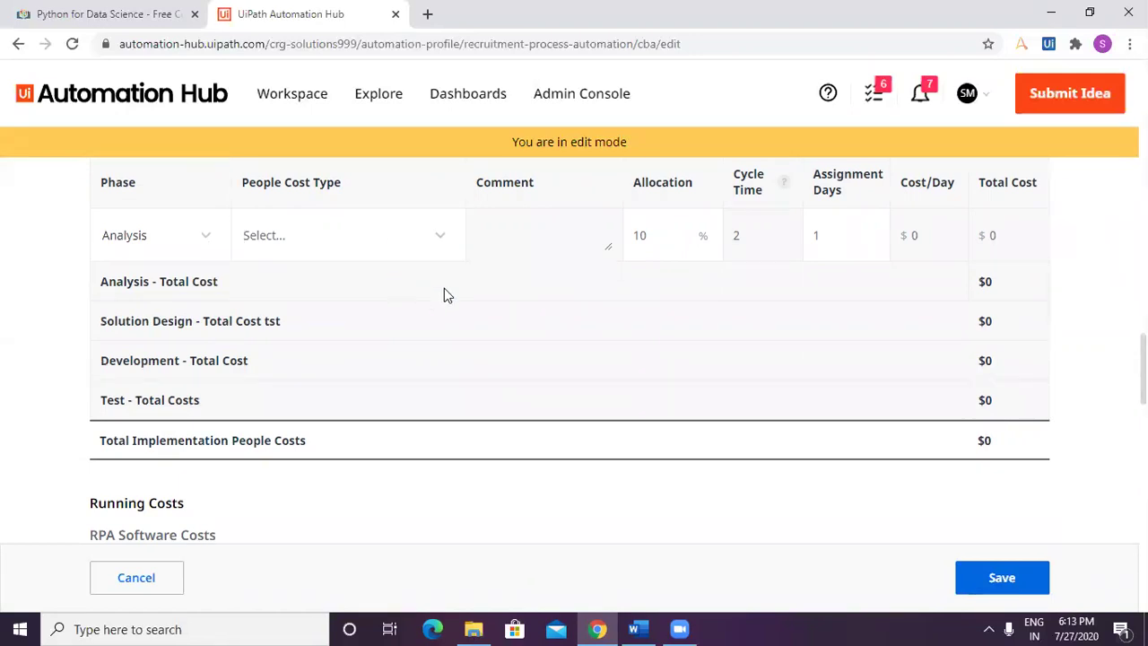
scroll(543, 440, down, 2)
scroll(534, 442, down, 2)
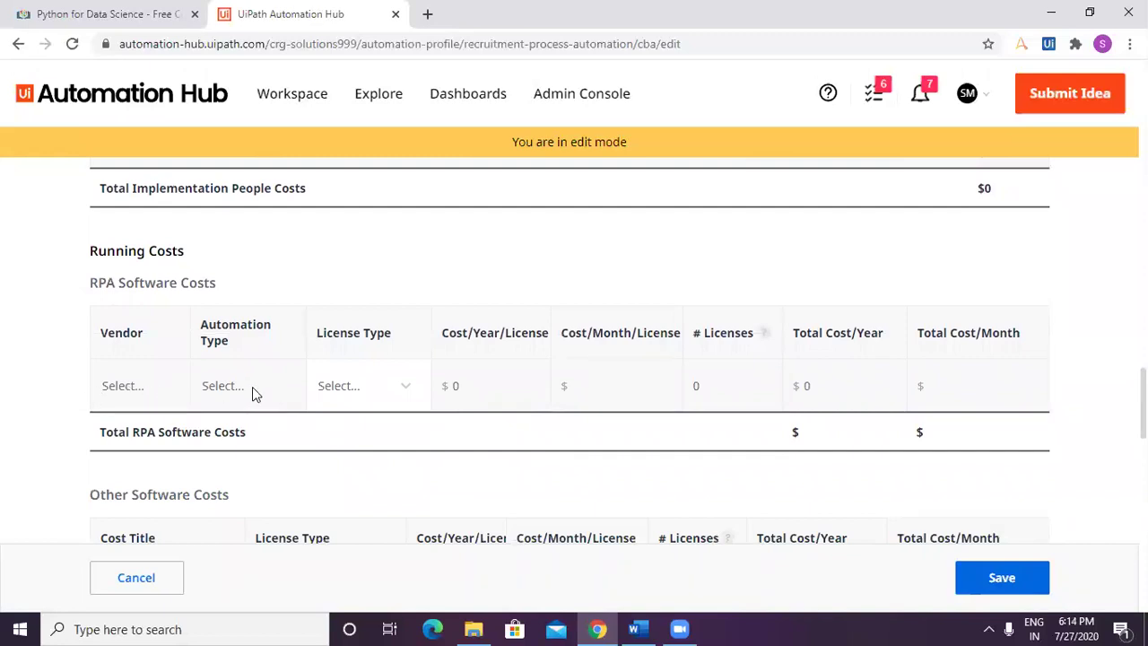
click(619, 387)
key(Tab)
key(shift+Tab)
click(350, 388)
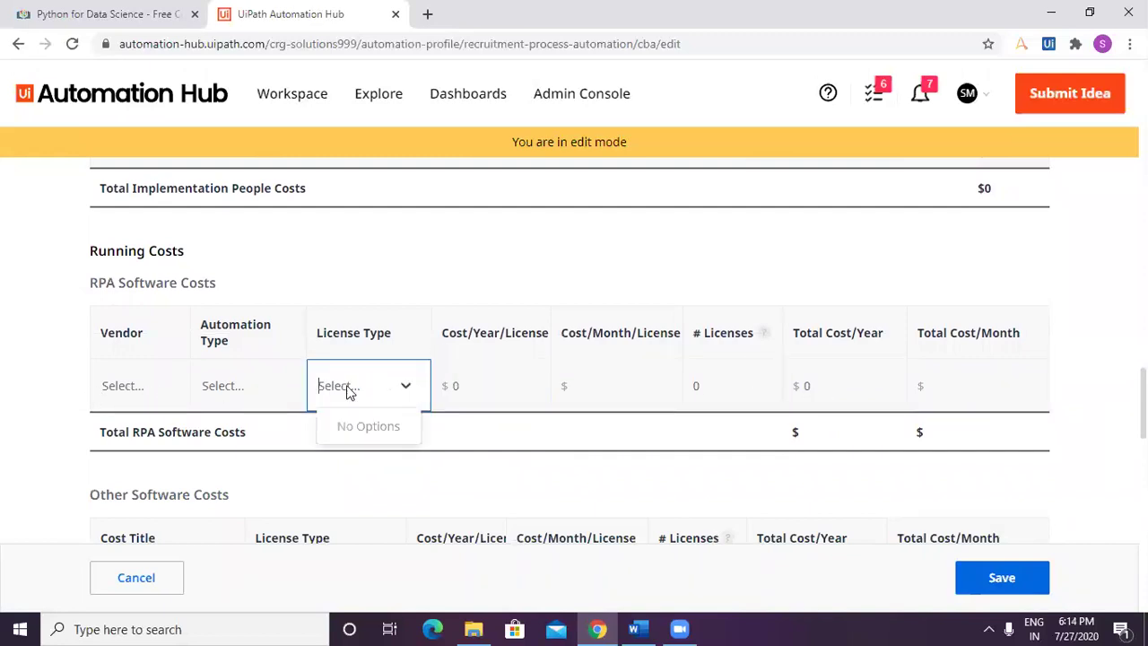
click(350, 388)
click(184, 392)
click(369, 393)
click(401, 392)
click(164, 392)
click(354, 392)
click(365, 392)
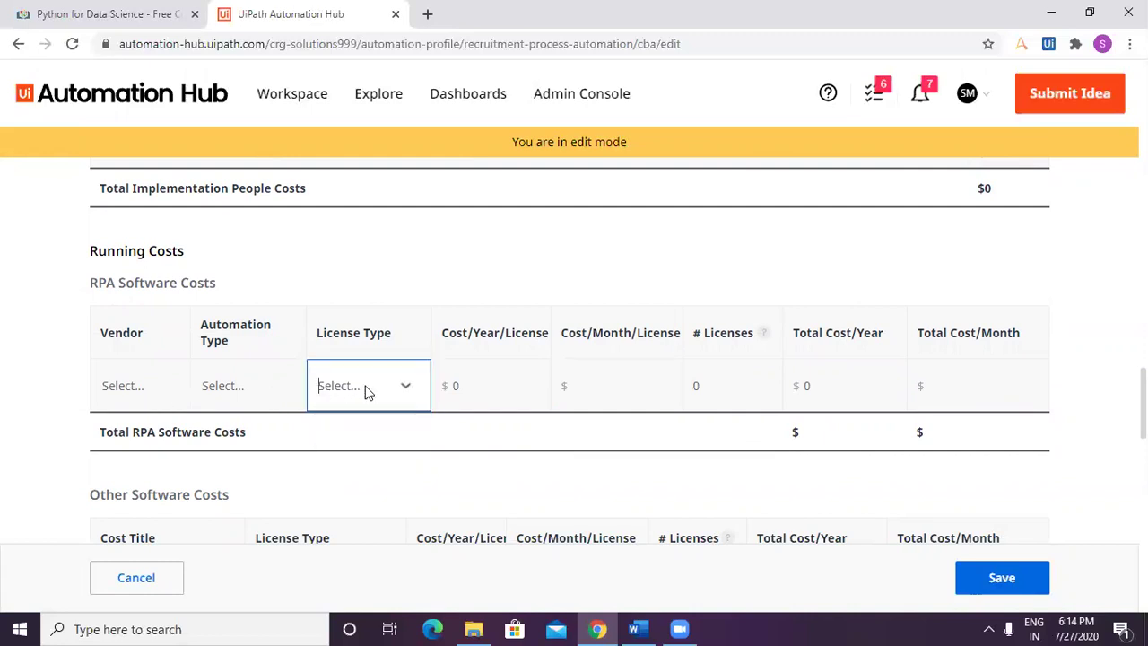
click(544, 392)
click(389, 392)
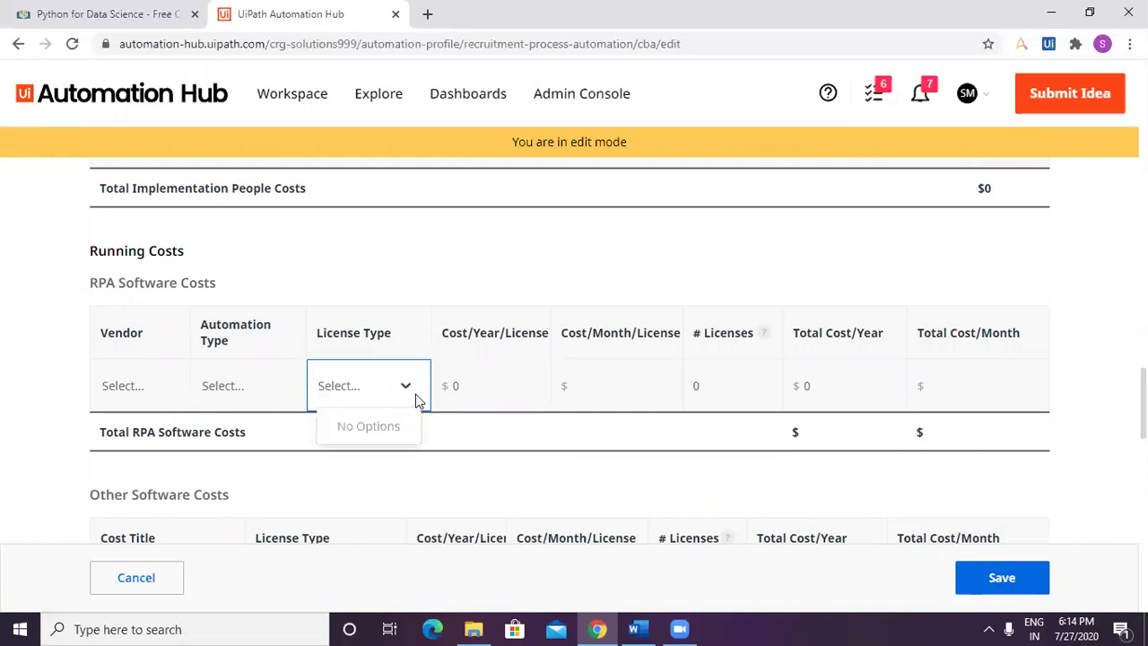
click(413, 390)
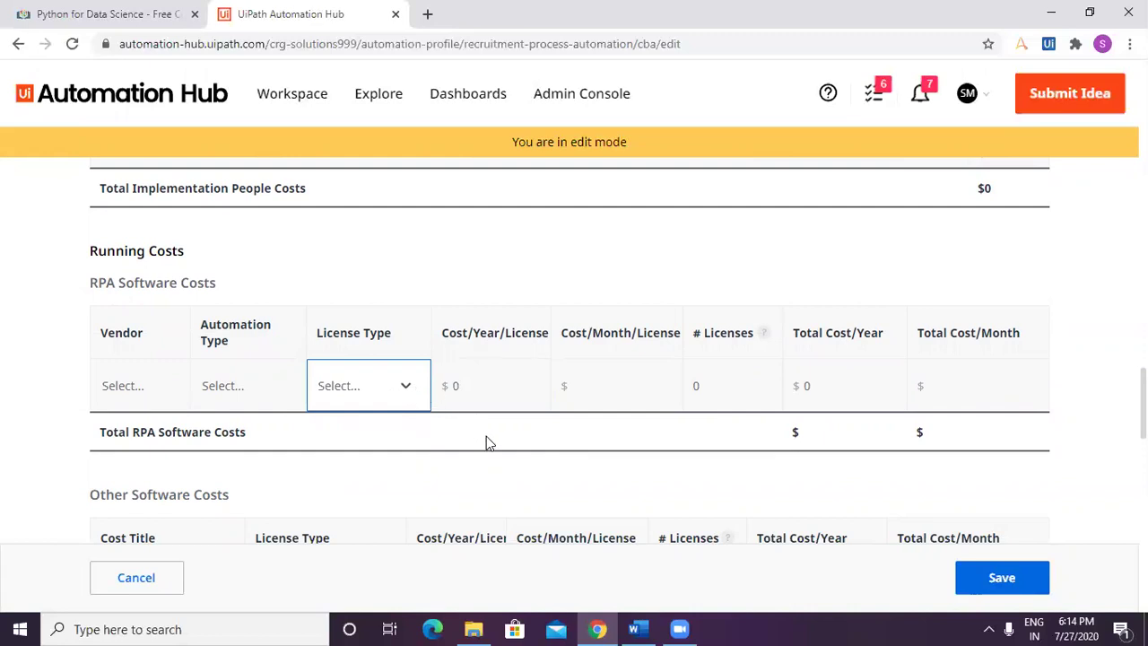
scroll(486, 436, down, 2)
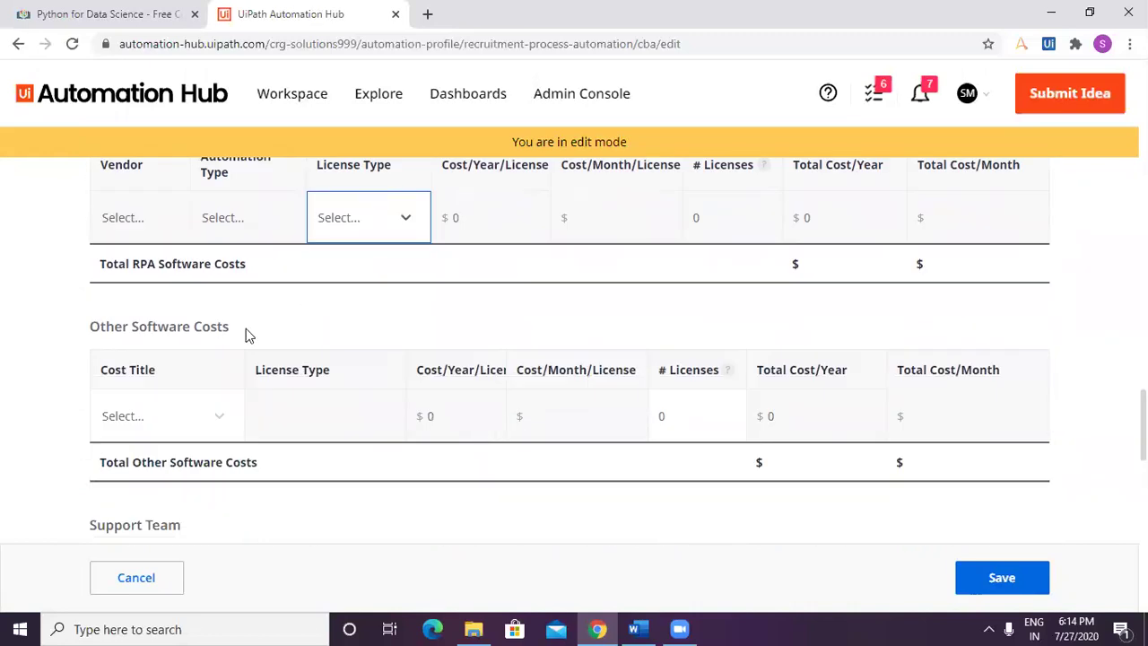
click(453, 435)
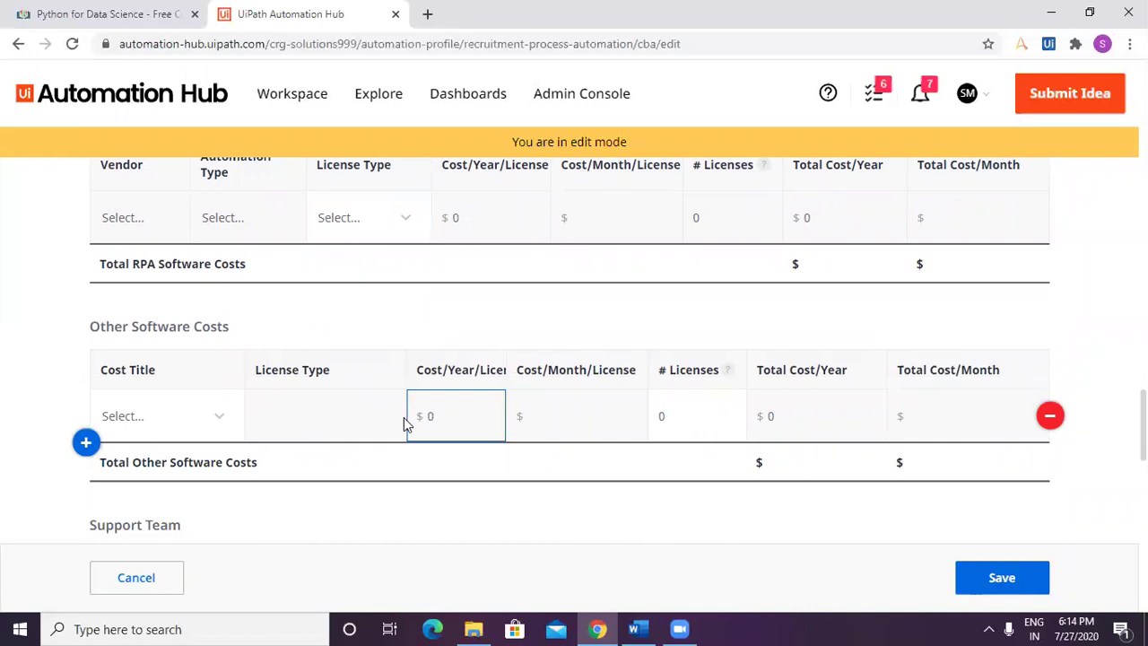
click(314, 422)
click(220, 422)
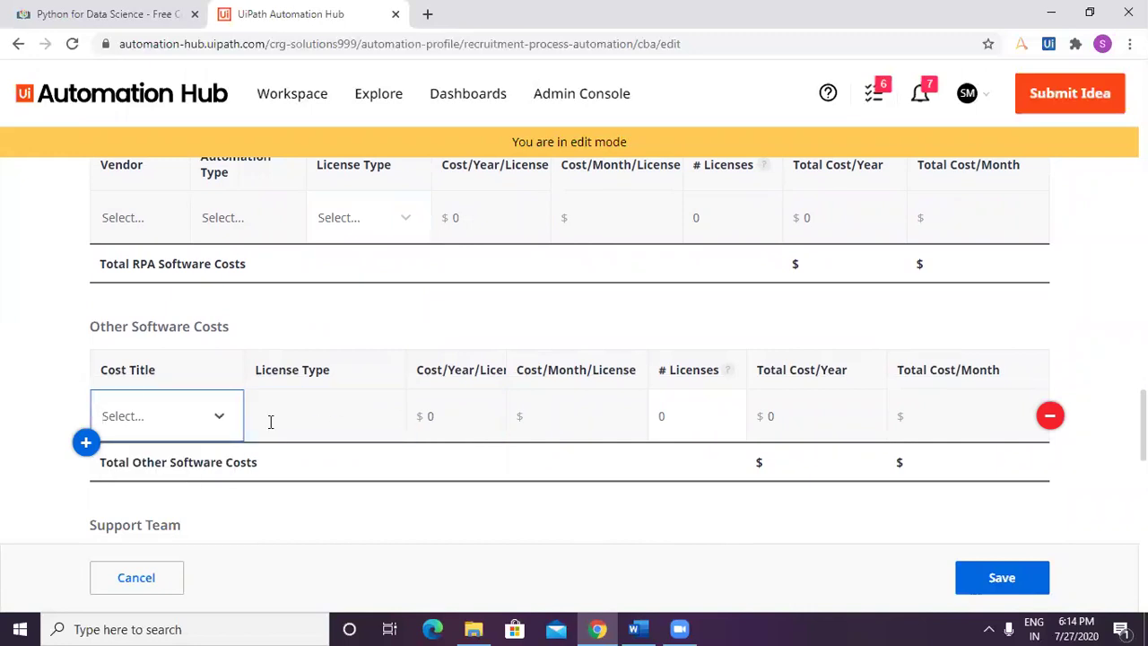
click(270, 422)
click(213, 425)
click(269, 477)
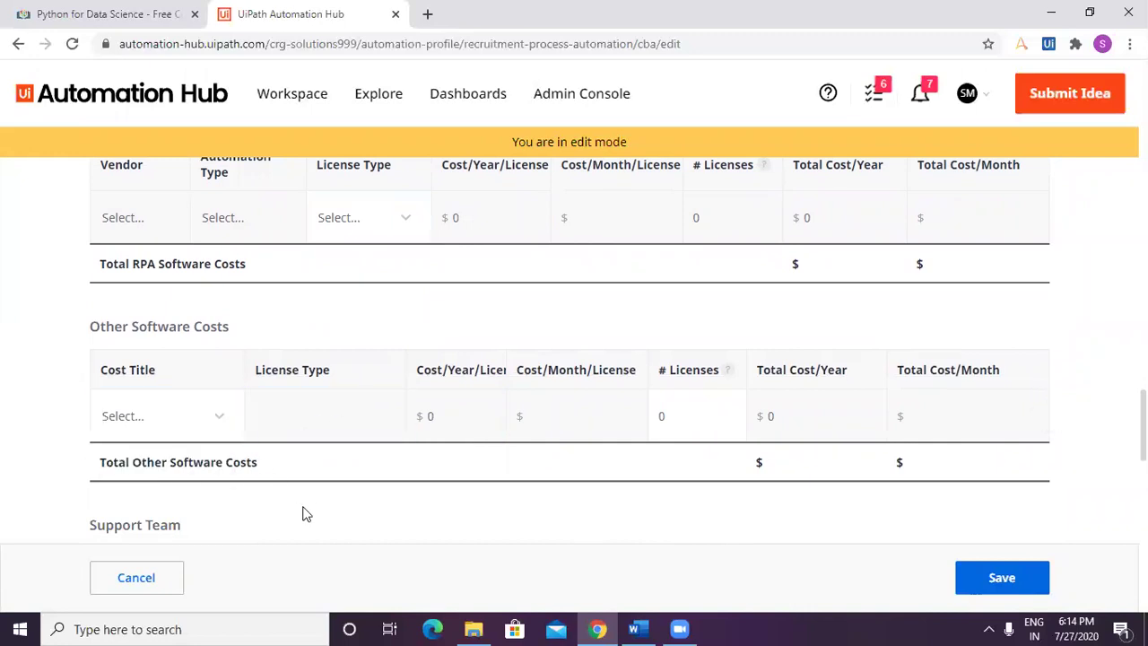
scroll(278, 493, down, 2)
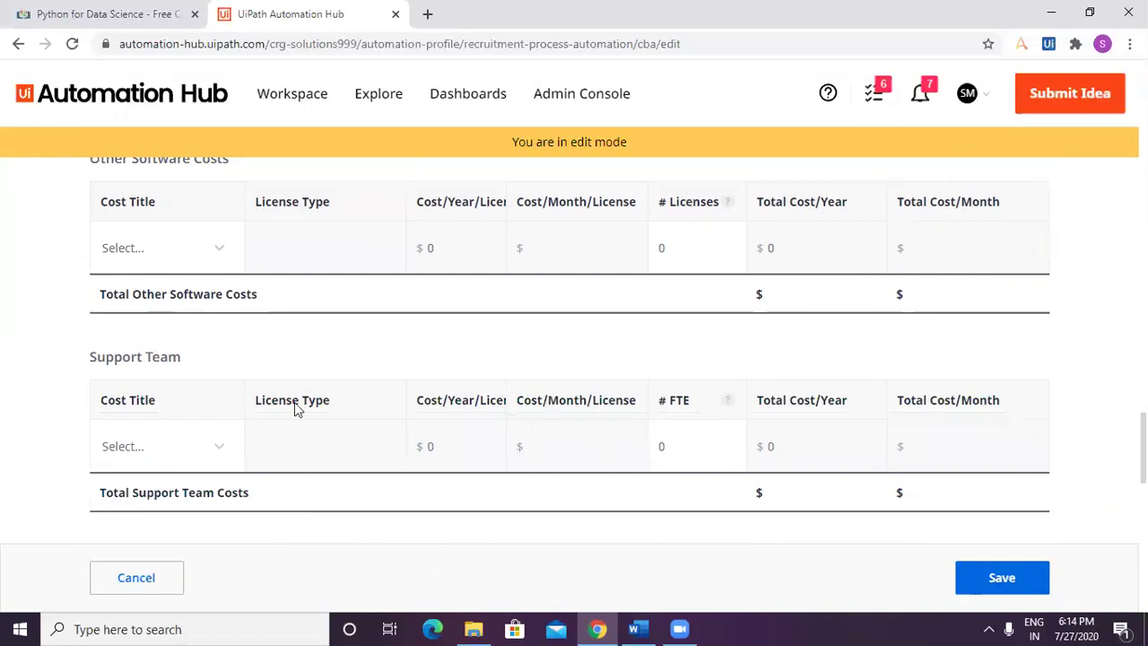
mouse_move(141, 455)
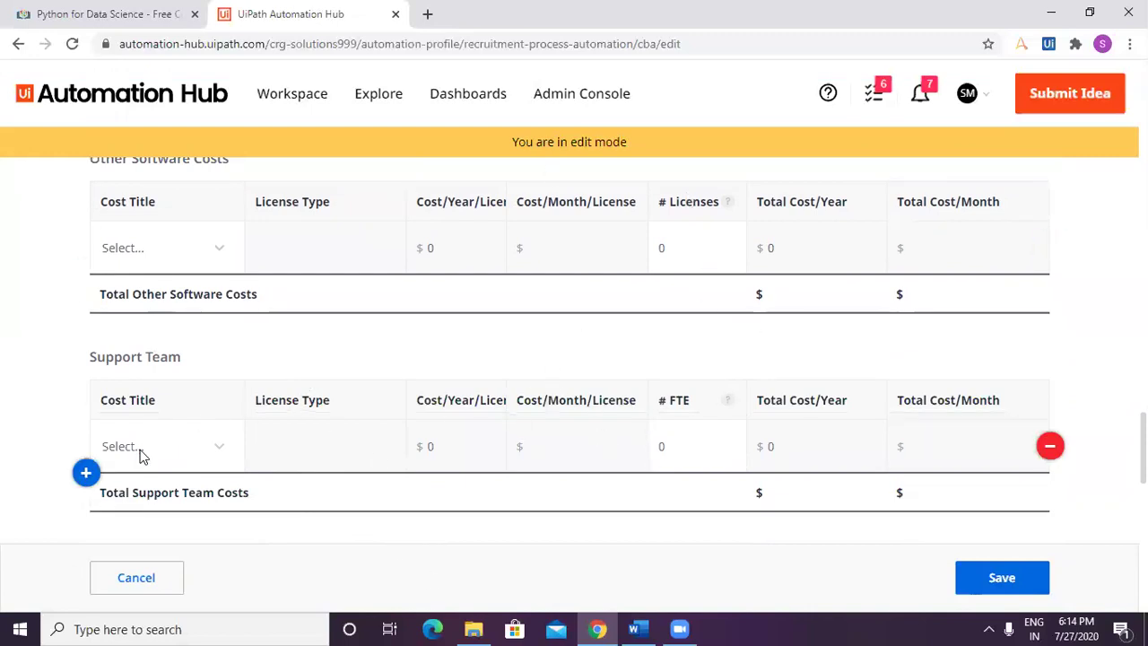
Step: Save the Recruitment_Process_Automation cost benefit analysis edits from the bottom of the edit form
scroll(443, 446, up, 10)
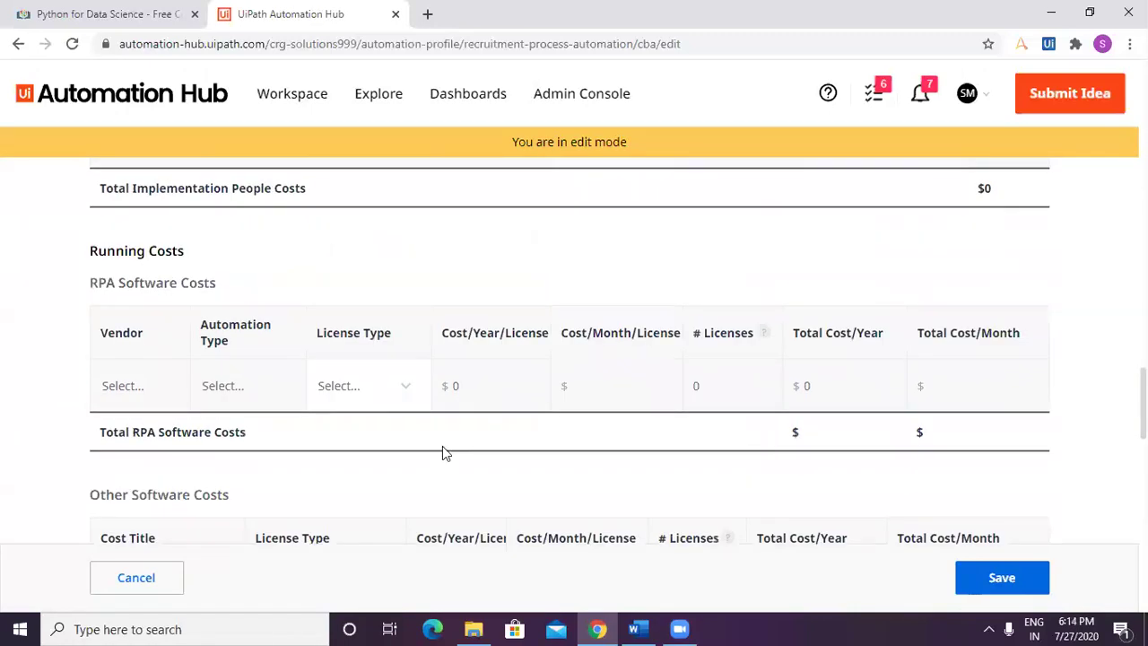
scroll(399, 449, up, 8)
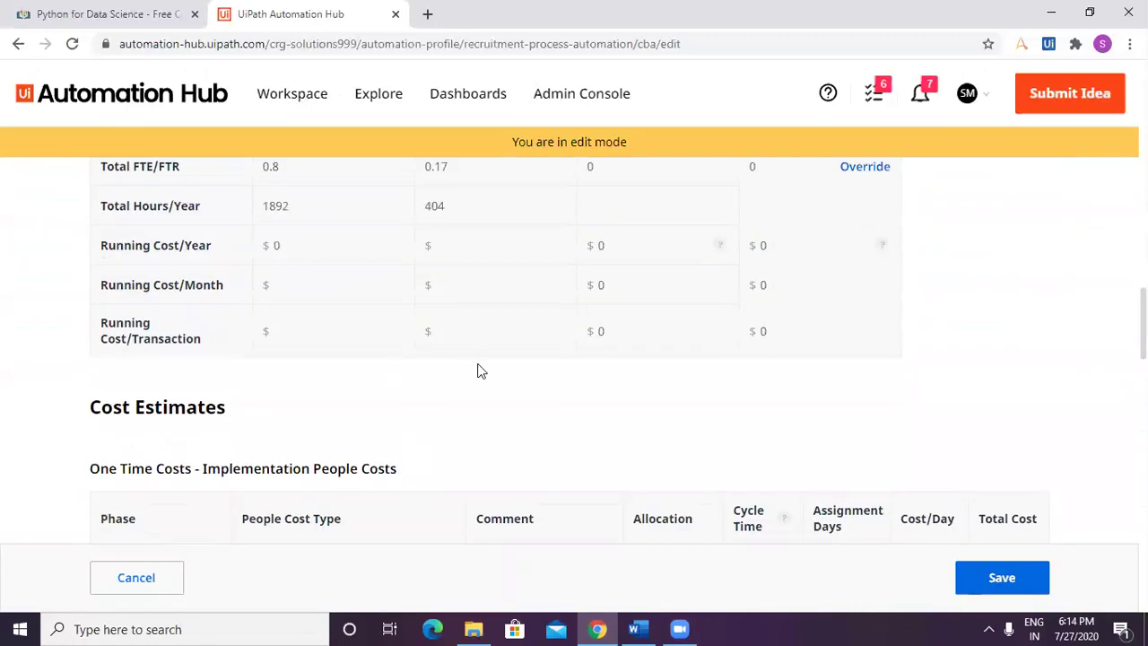
scroll(448, 453, up, 1)
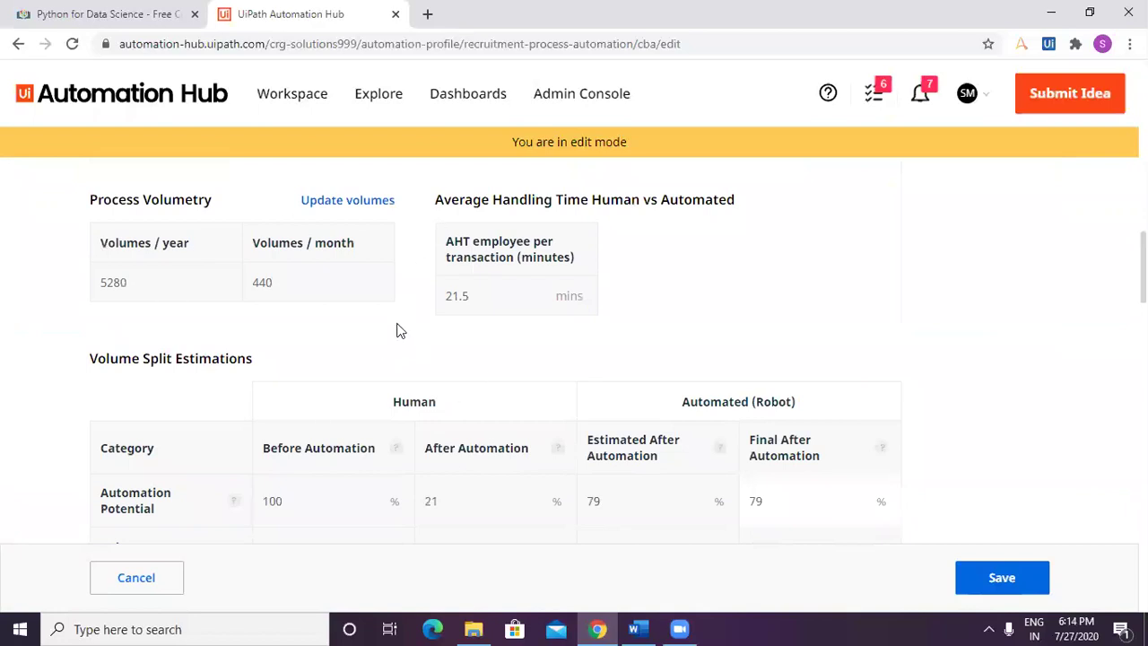
scroll(455, 408, down, 1)
scroll(456, 414, up, 4)
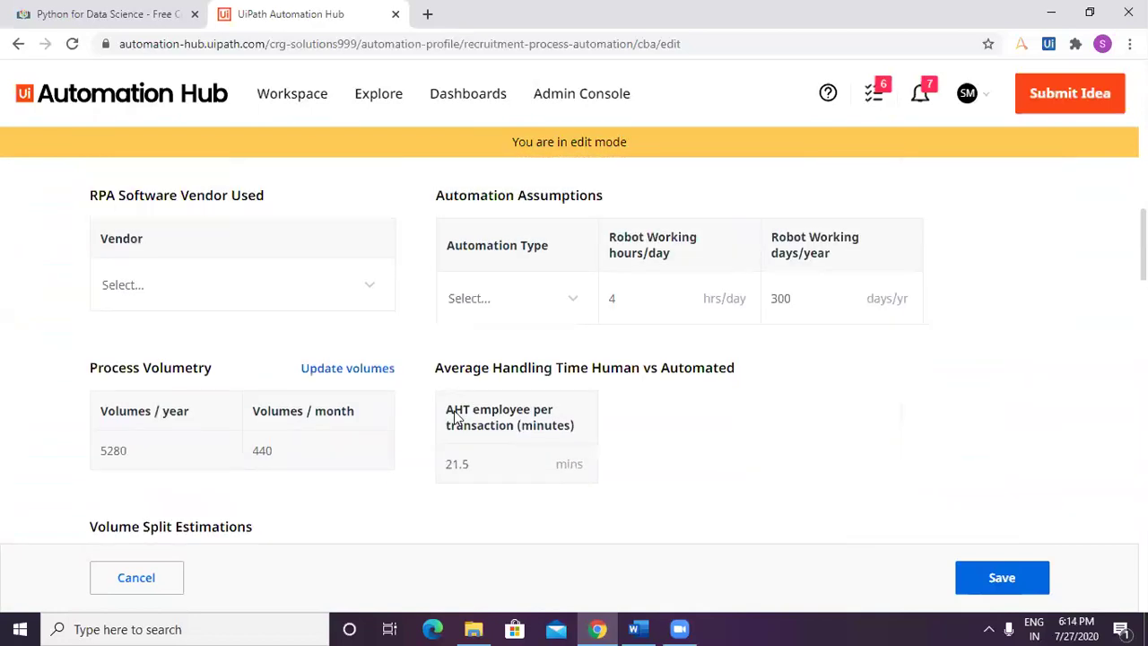
scroll(456, 418, up, 3)
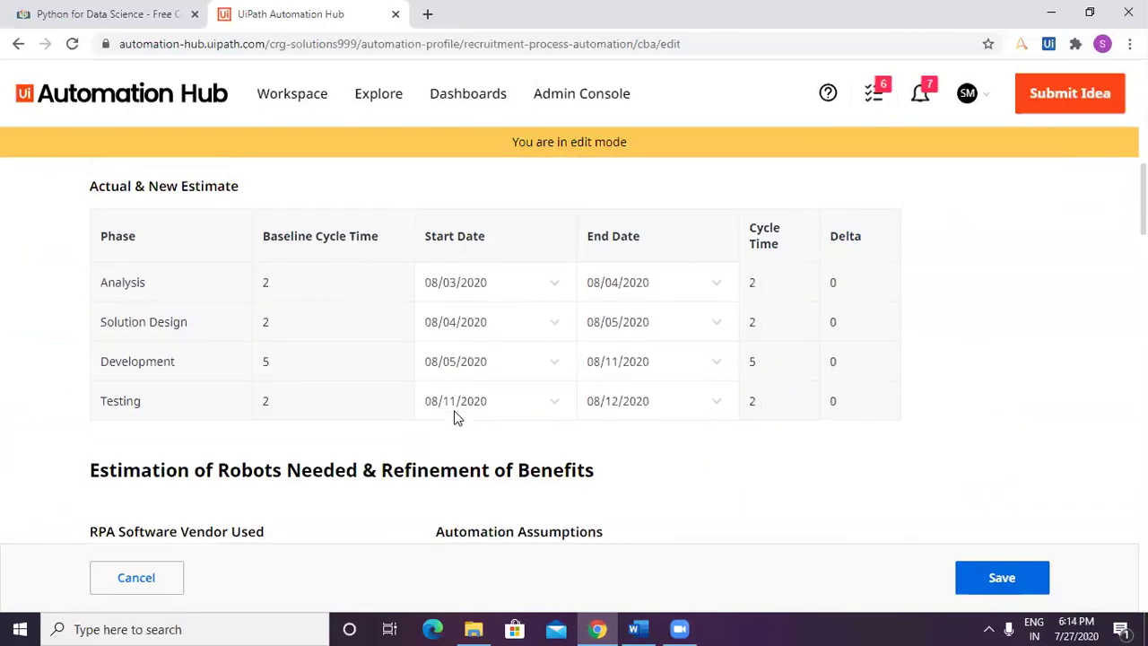
scroll(454, 417, up, 3)
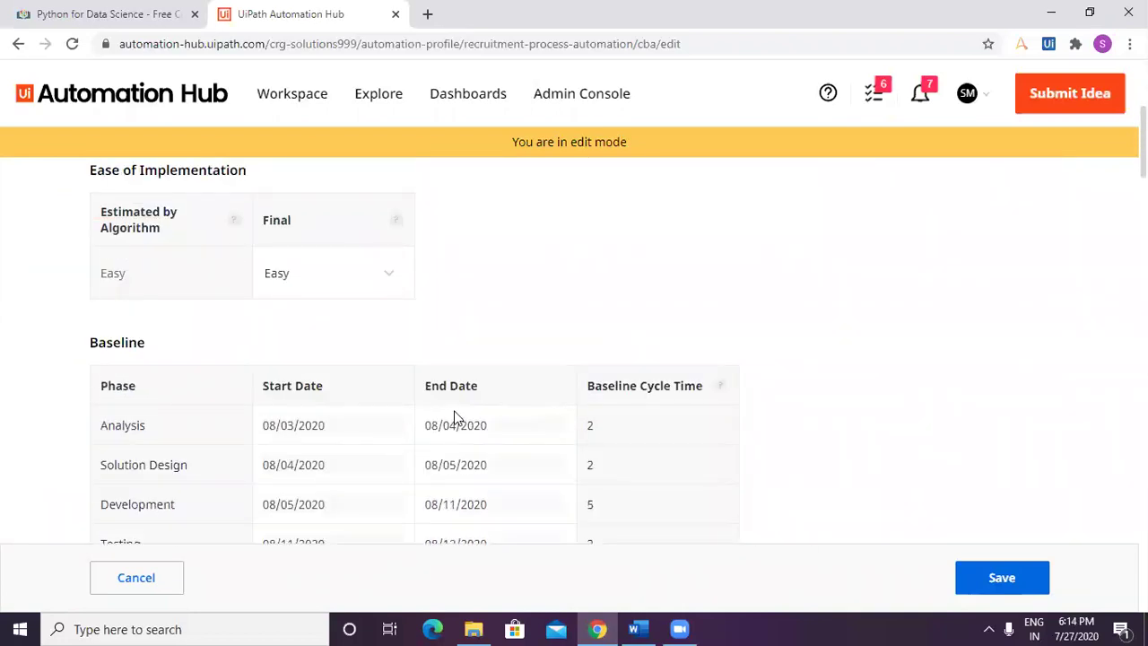
scroll(454, 415, down, 20)
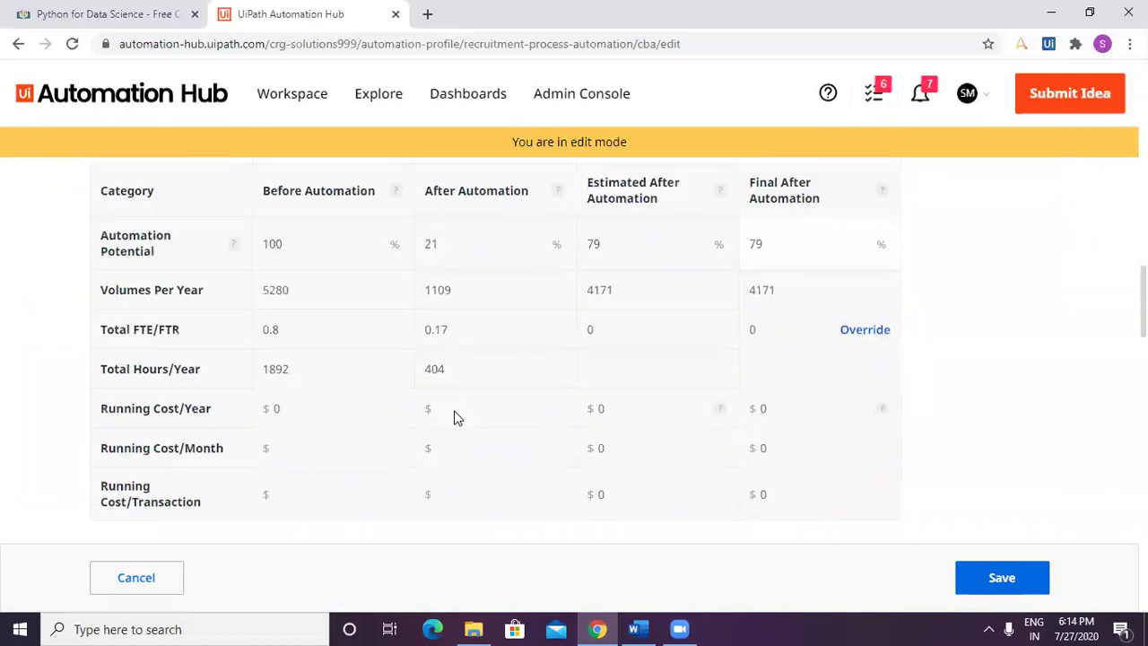
scroll(453, 419, down, 15)
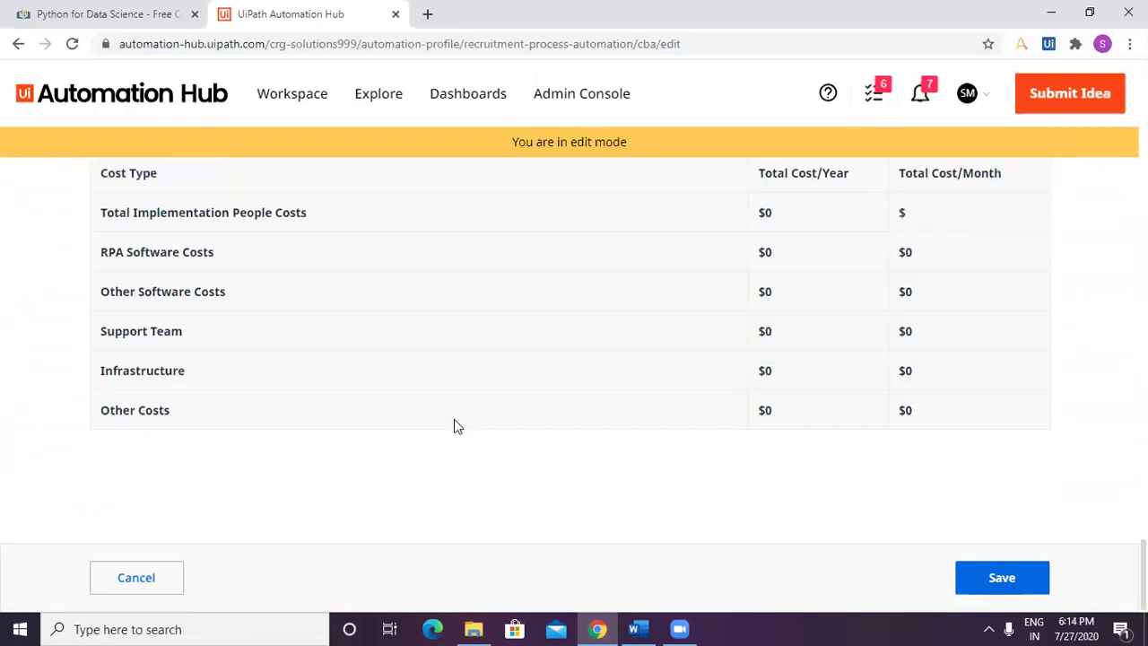
scroll(771, 453, down, 1)
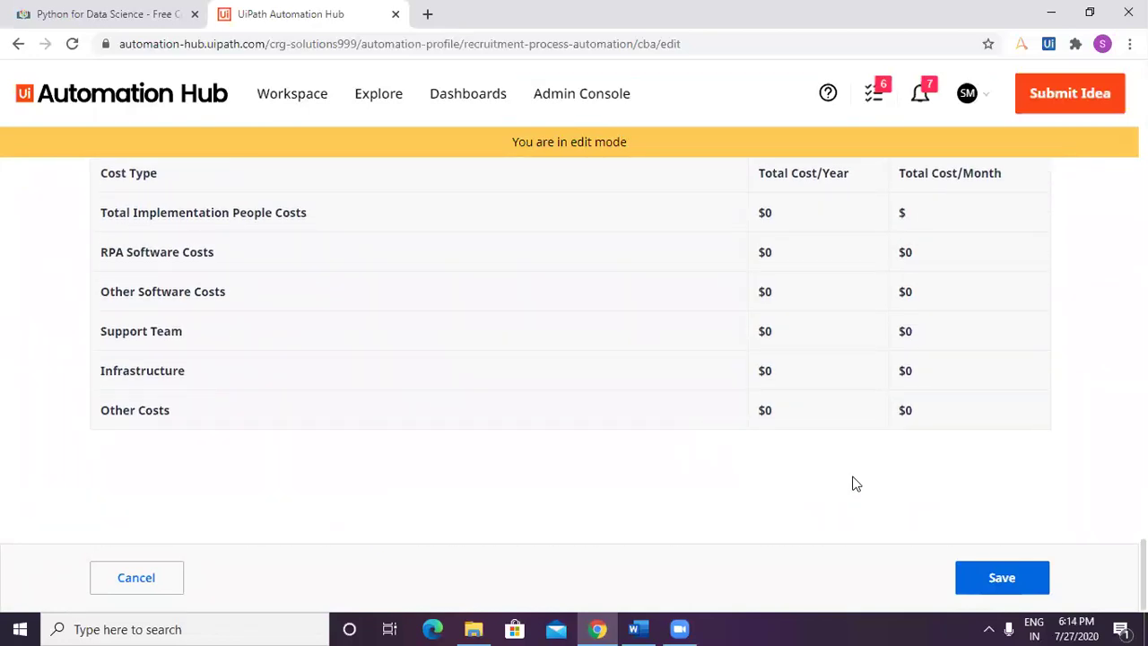
click(1002, 579)
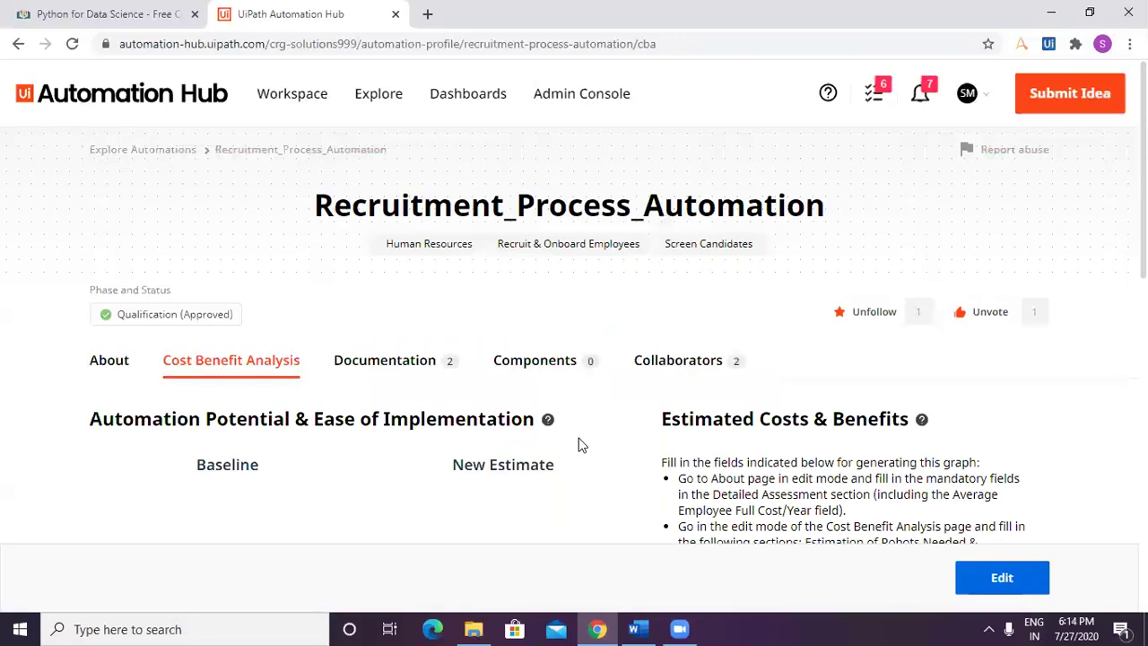
Step: Scroll through the saved analysis to check 79% automation potential, Easy implementation and the Aug 12th launch Gantt
scroll(579, 444, down, 4)
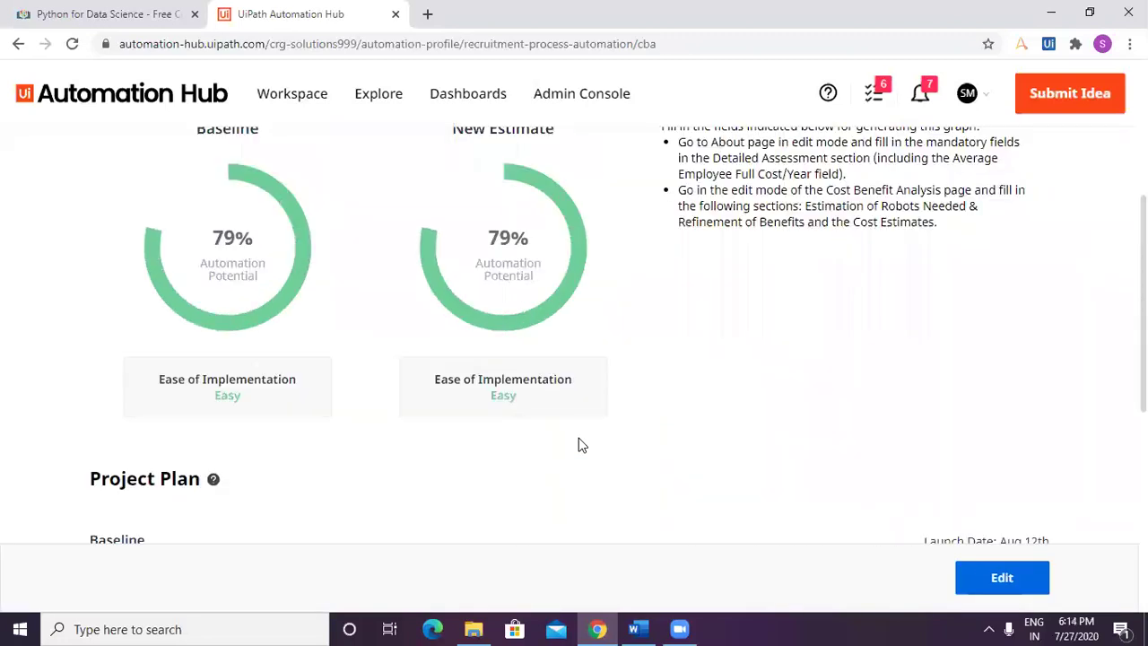
scroll(578, 444, up, 1)
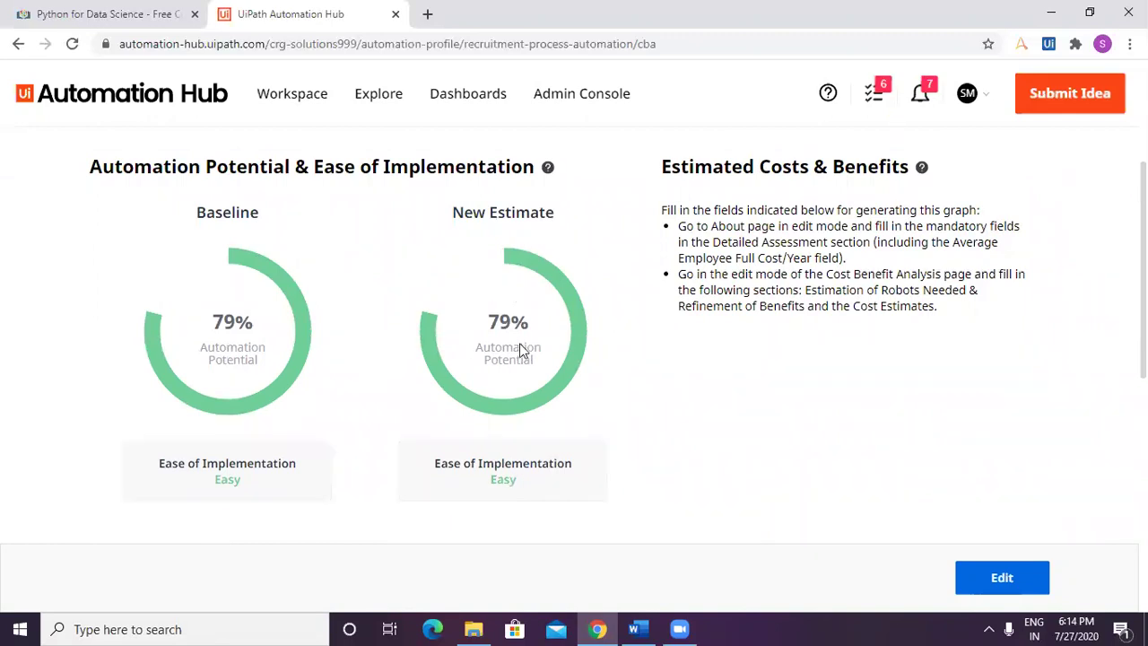
scroll(522, 384, down, 2)
scroll(484, 377, down, 3)
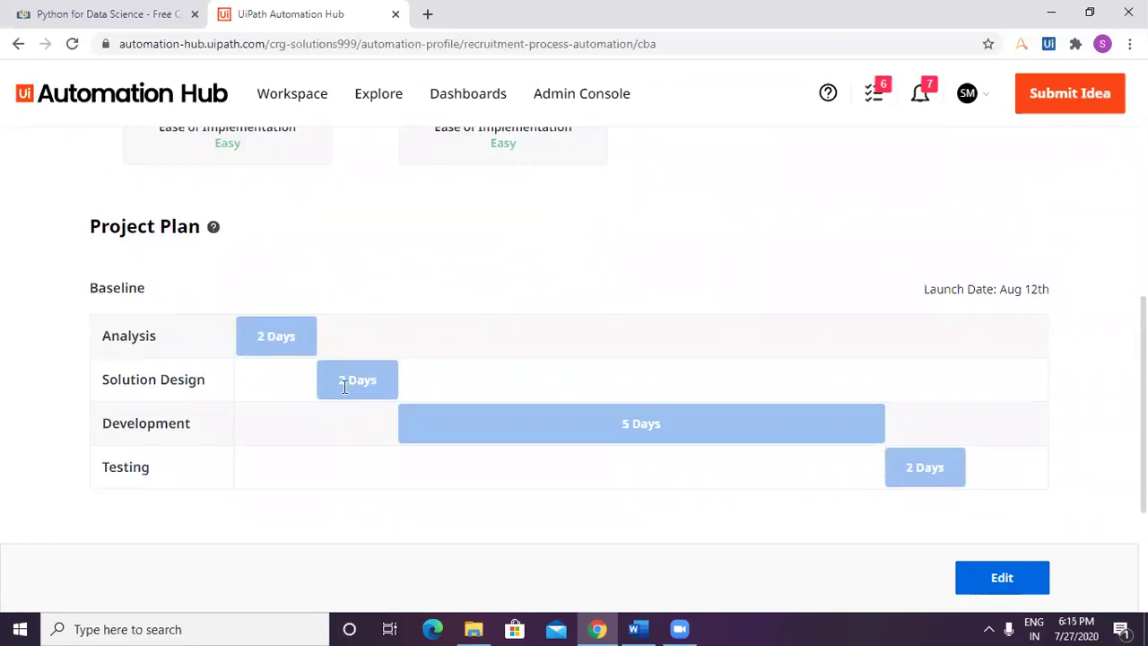
scroll(538, 357, down, 2)
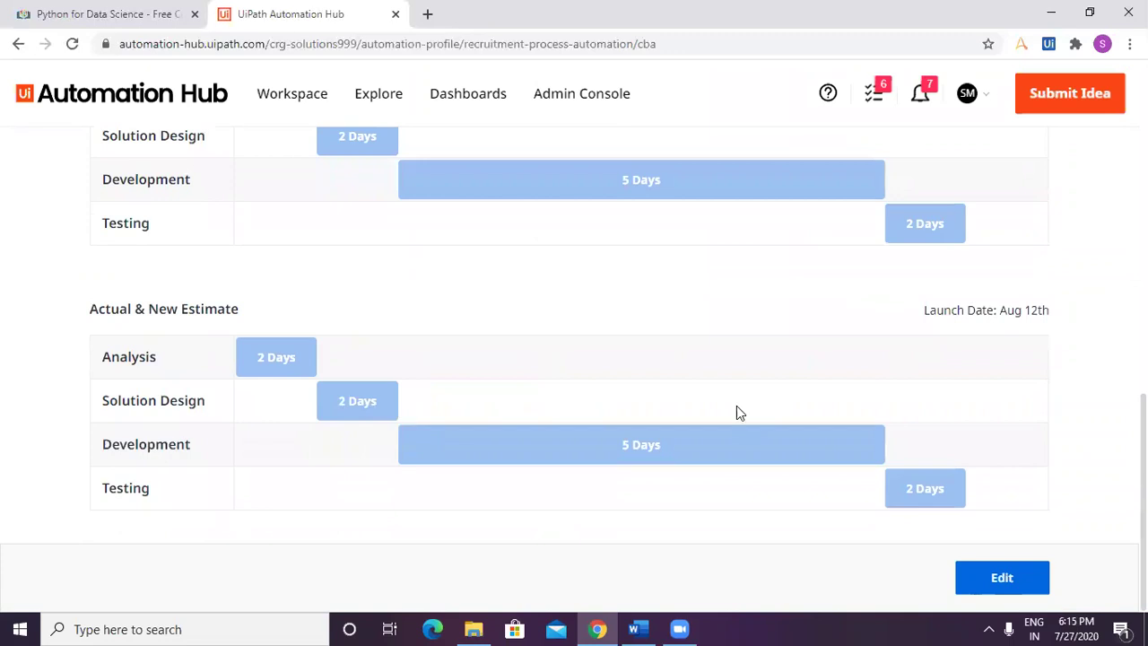
scroll(855, 502, up, 10)
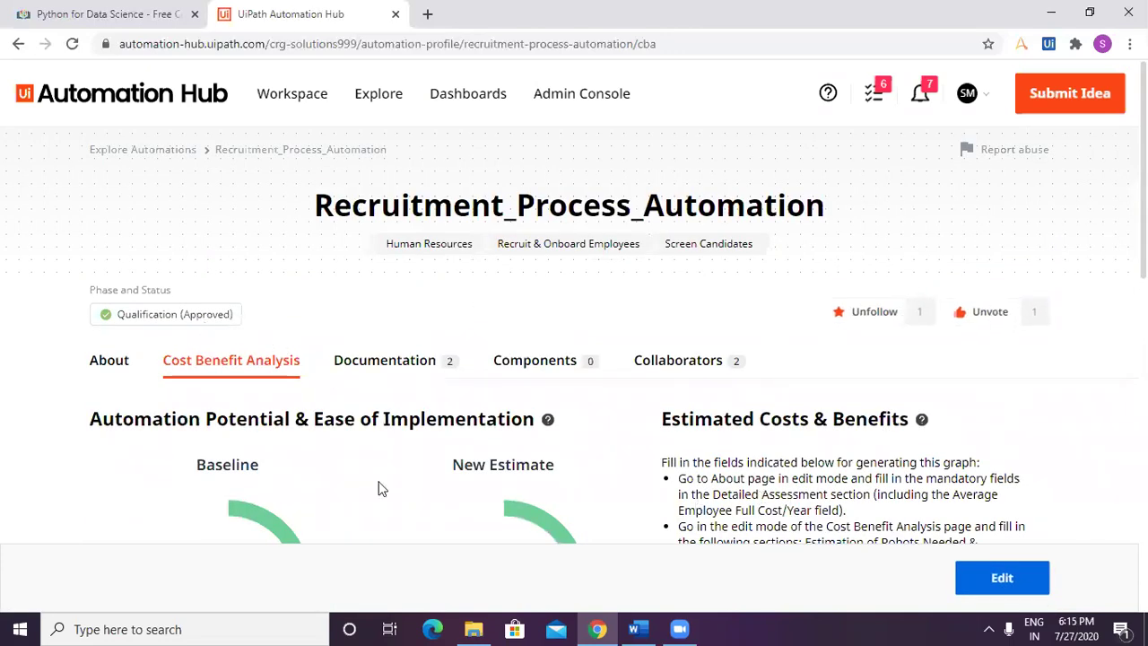
scroll(363, 425, down, 1)
scroll(363, 425, down, 2)
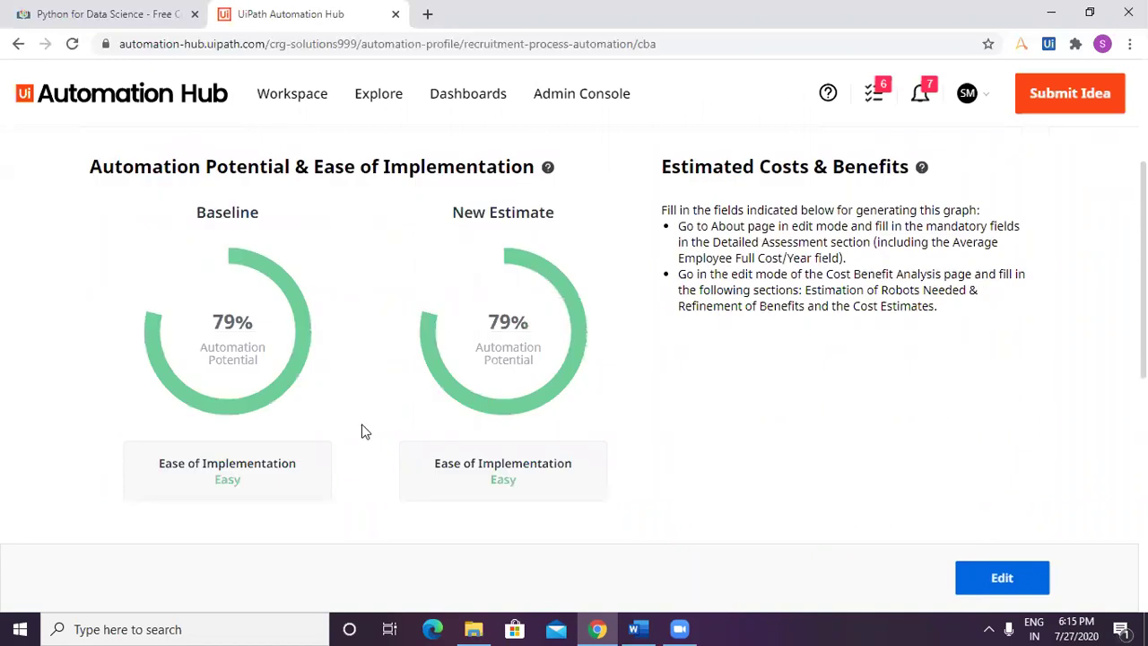
scroll(363, 432, up, 3)
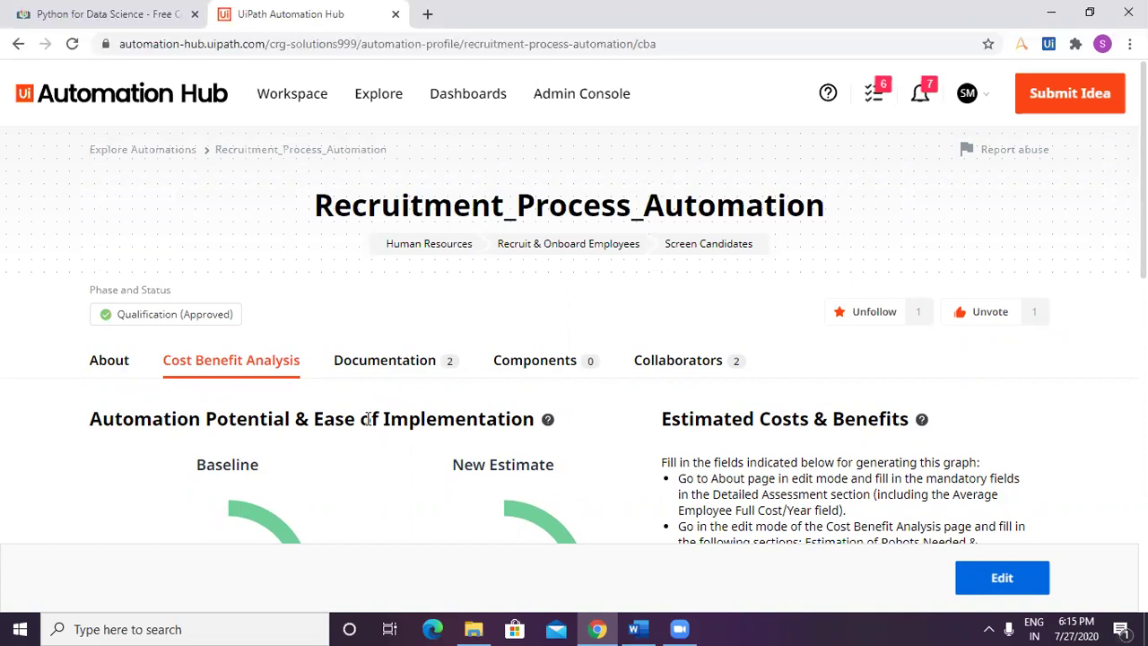
scroll(408, 419, down, 9)
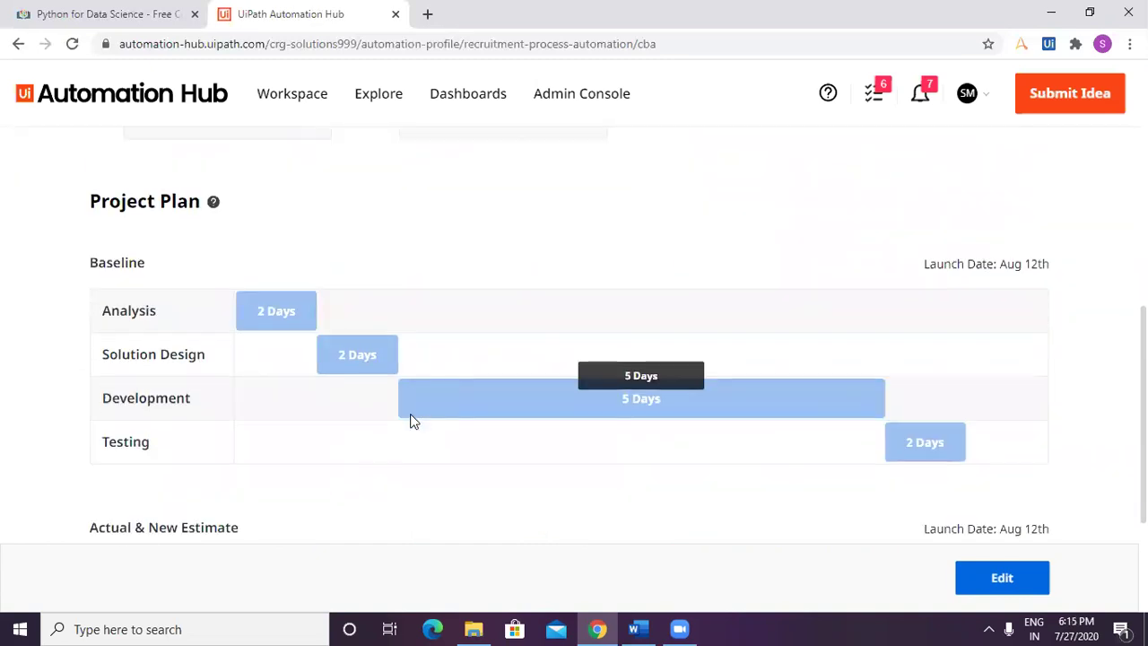
scroll(410, 419, up, 12)
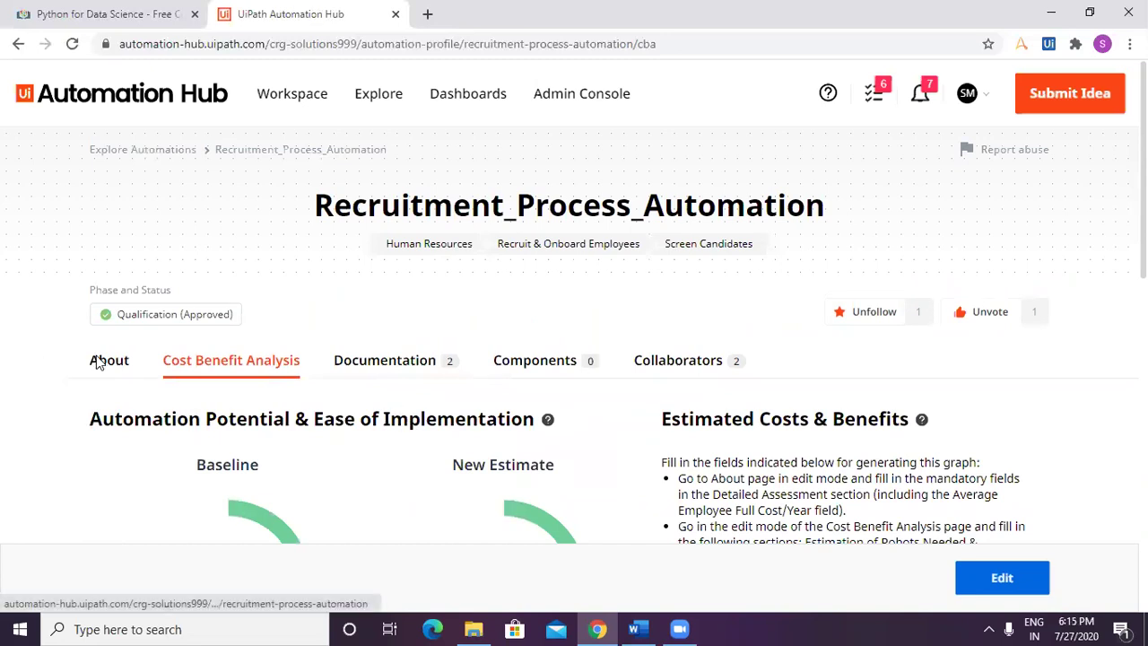
click(111, 359)
scroll(453, 435, down, 4)
scroll(453, 435, down, 10)
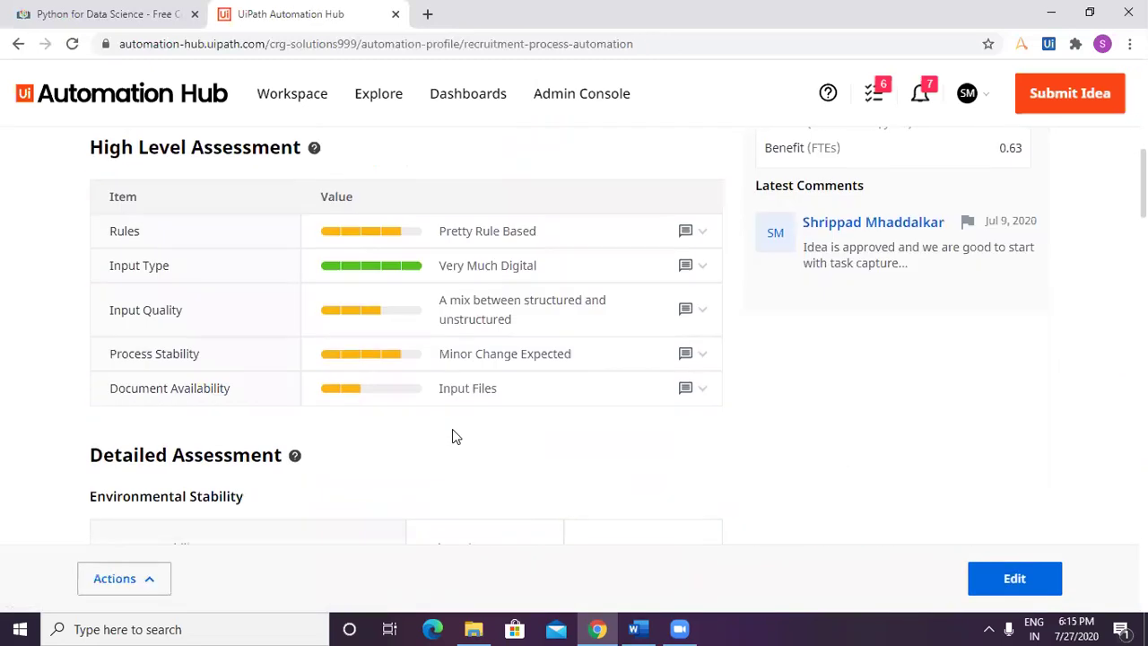
scroll(452, 436, down, 12)
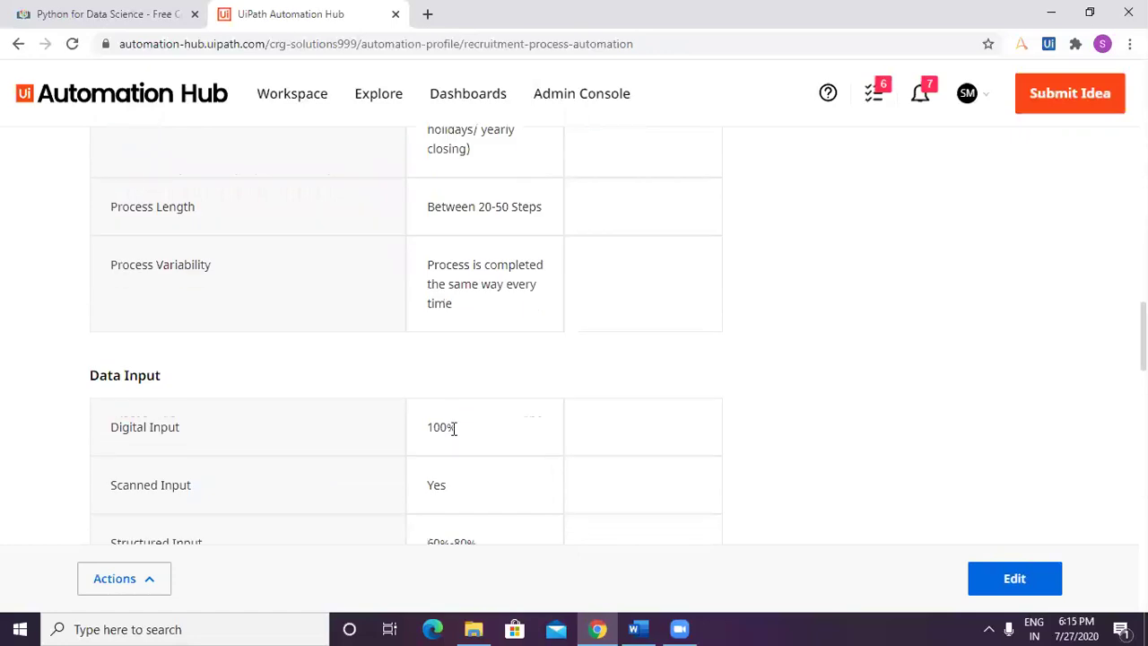
scroll(452, 436, down, 15)
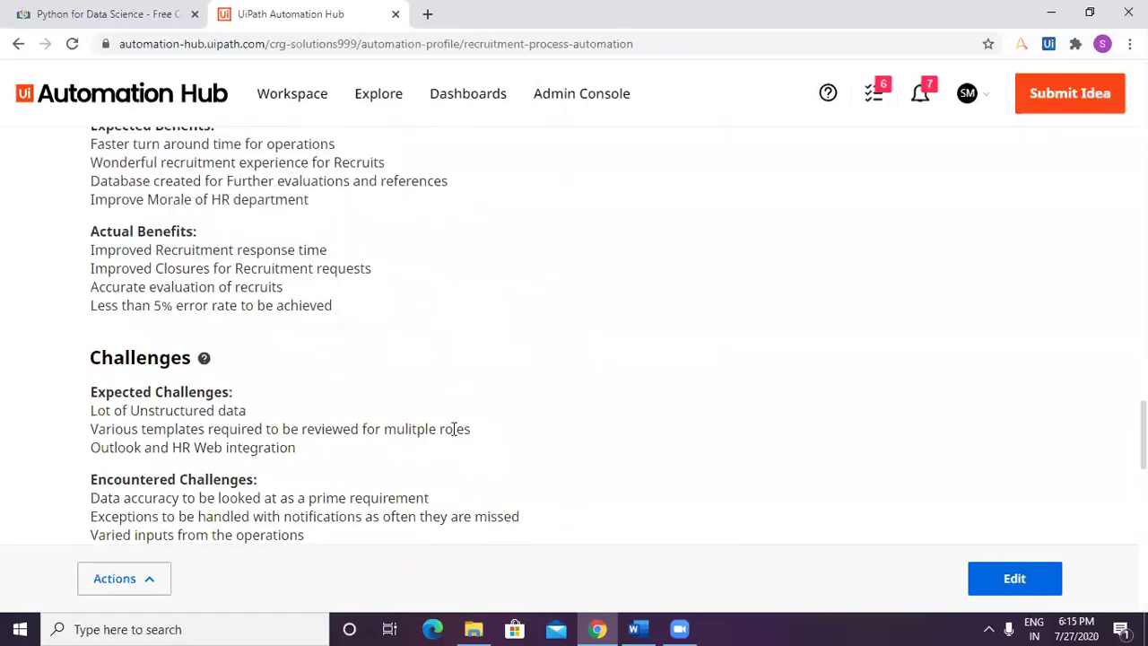
scroll(452, 429, down, 5)
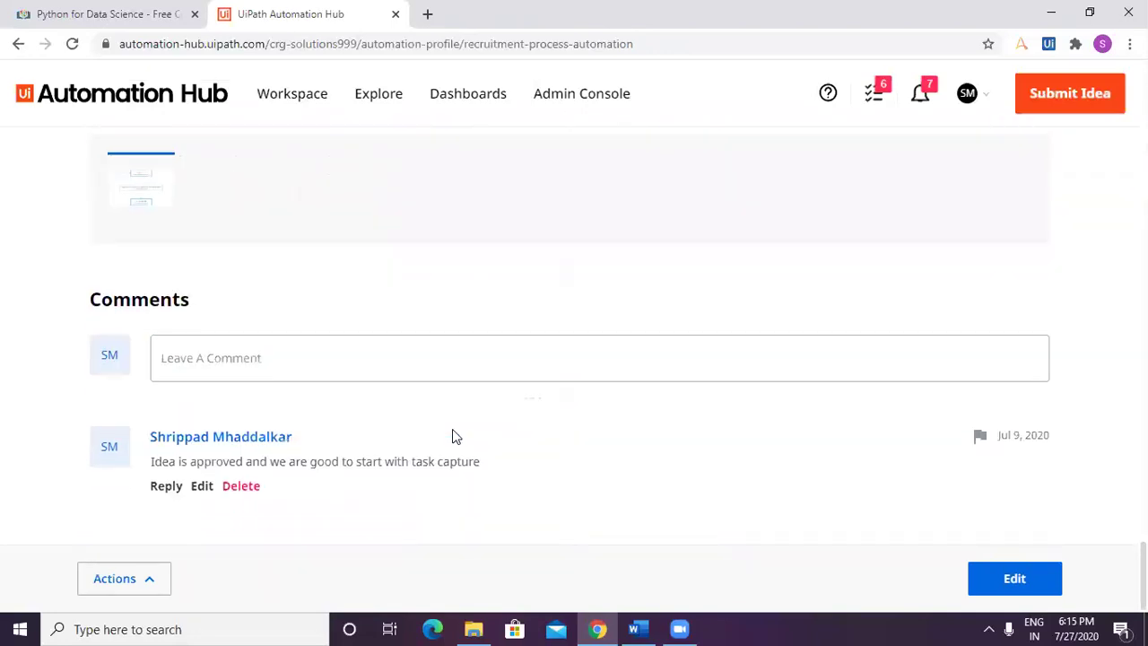
scroll(1081, 489, up, 20)
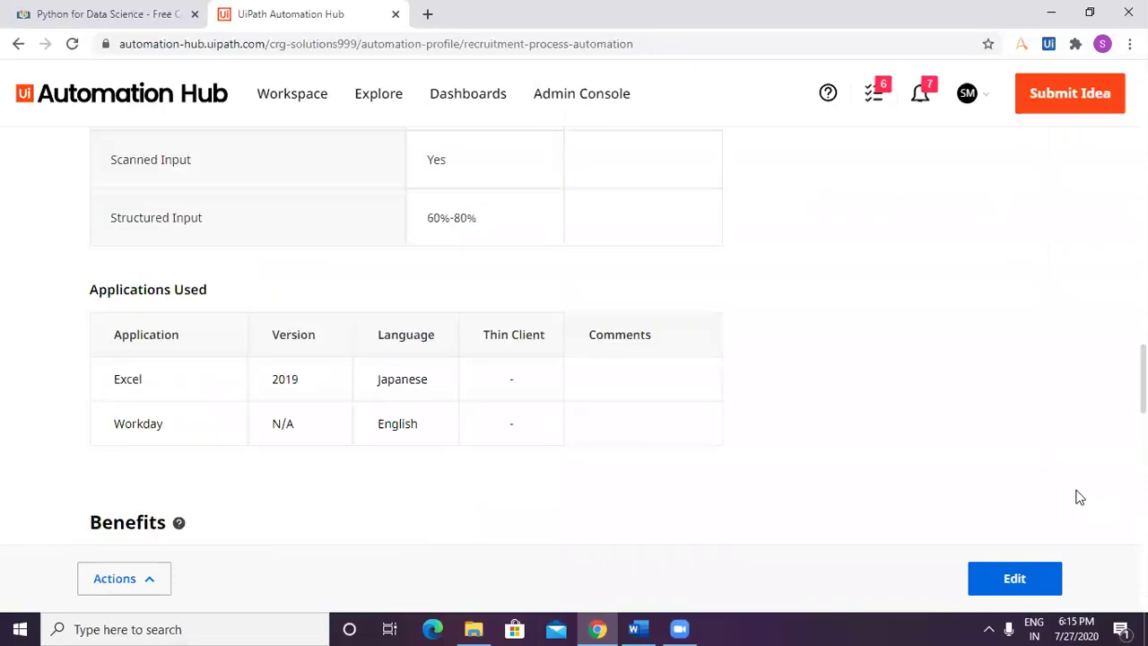
scroll(1081, 497, up, 15)
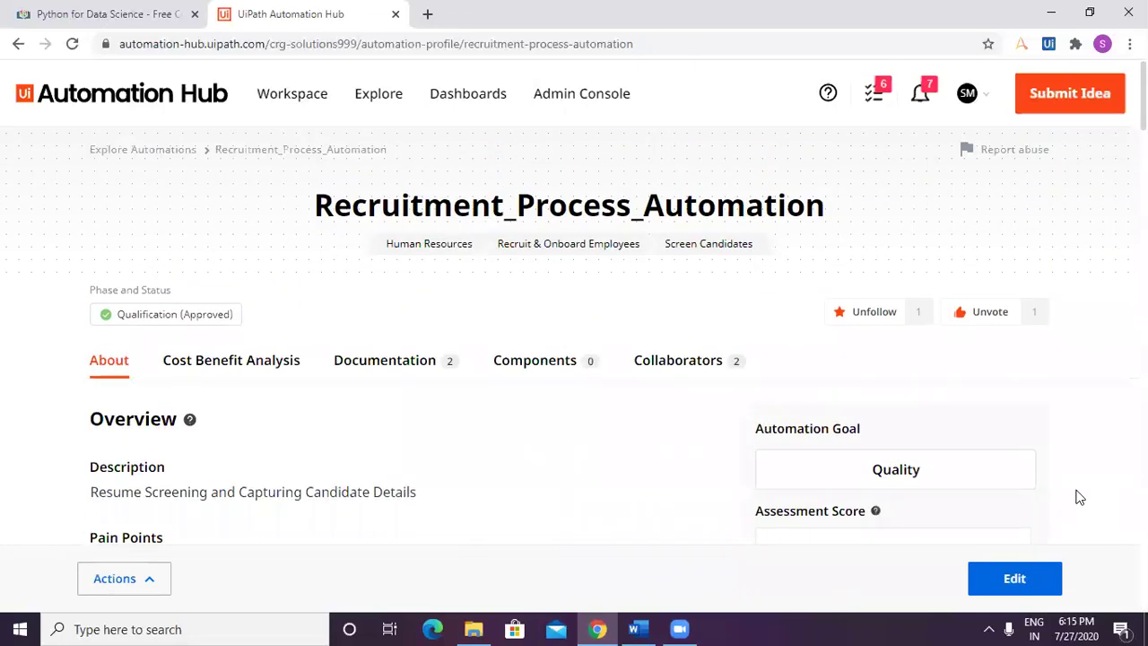
click(282, 368)
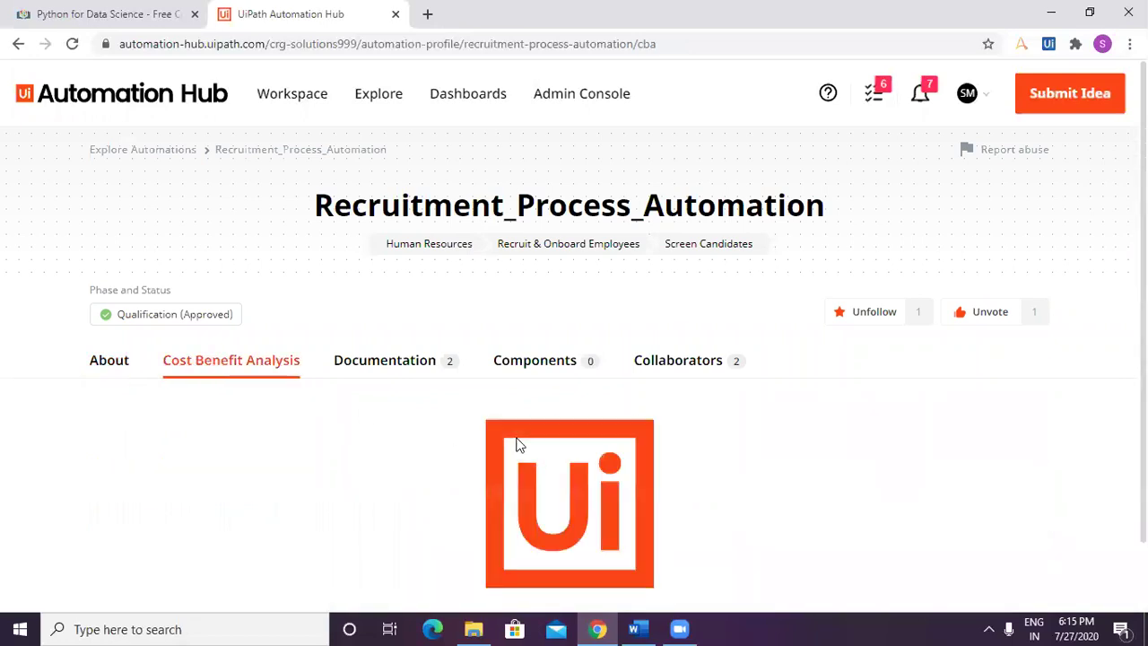
scroll(515, 444, down, 2)
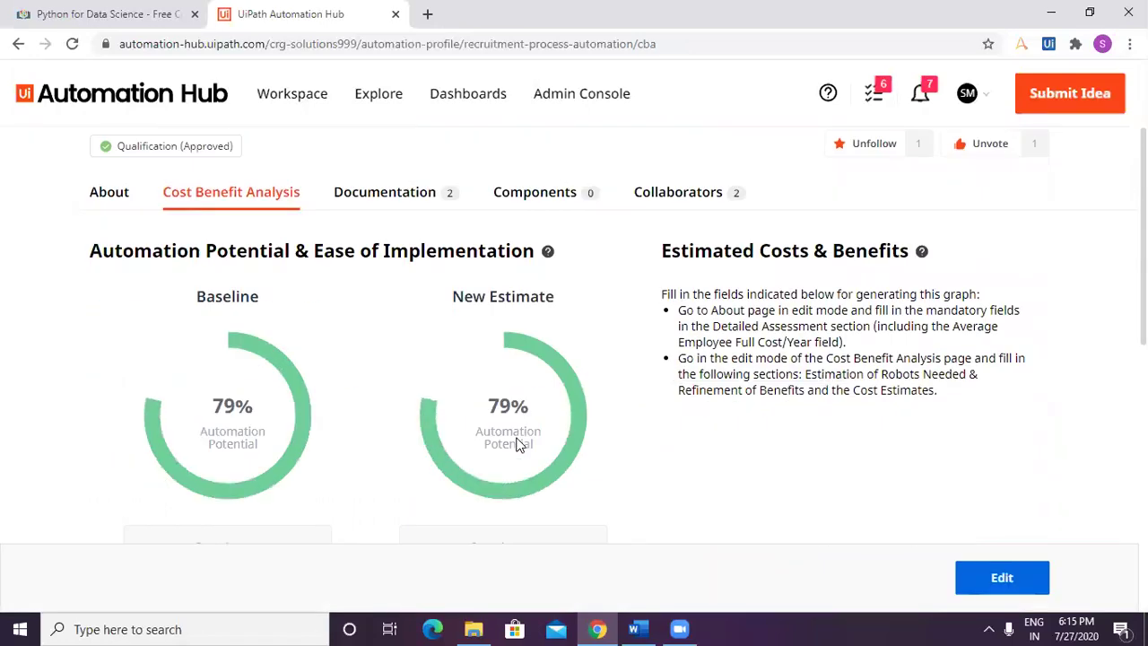
scroll(516, 444, down, 3)
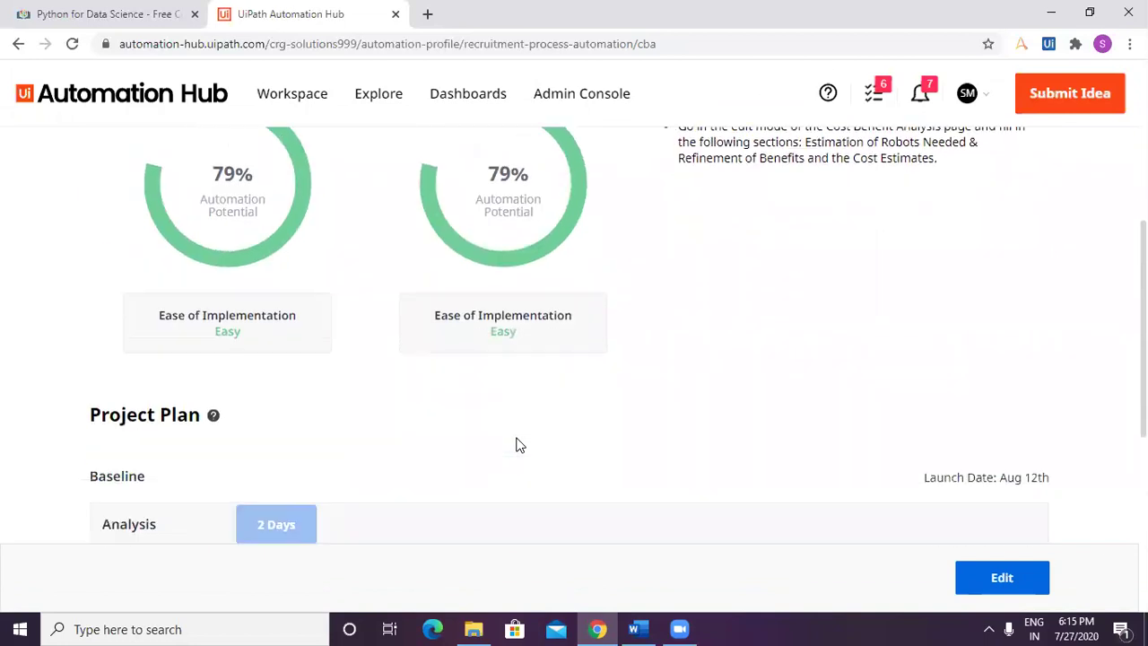
scroll(518, 444, down, 4)
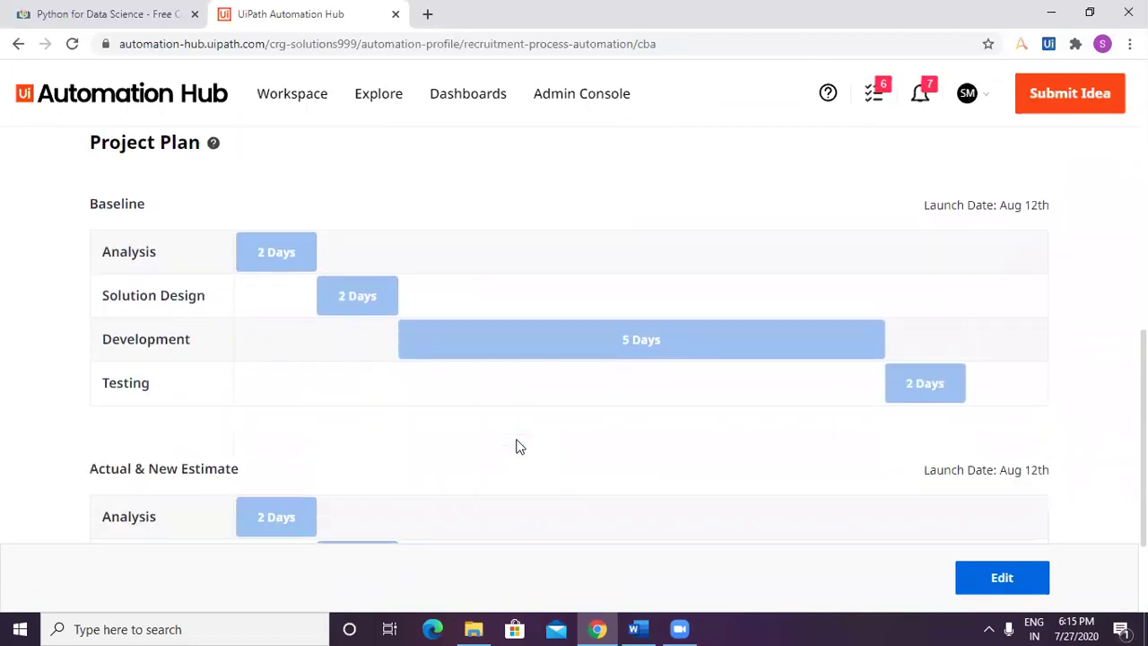
scroll(516, 440, down, 1)
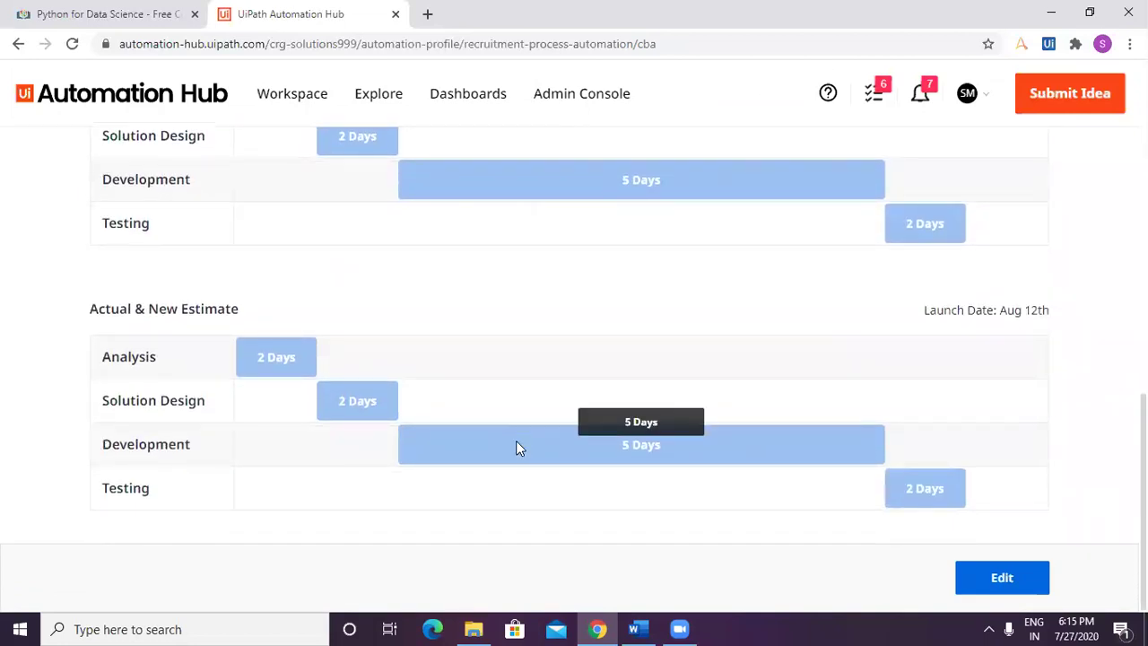
scroll(517, 442, up, 1)
scroll(517, 448, up, 6)
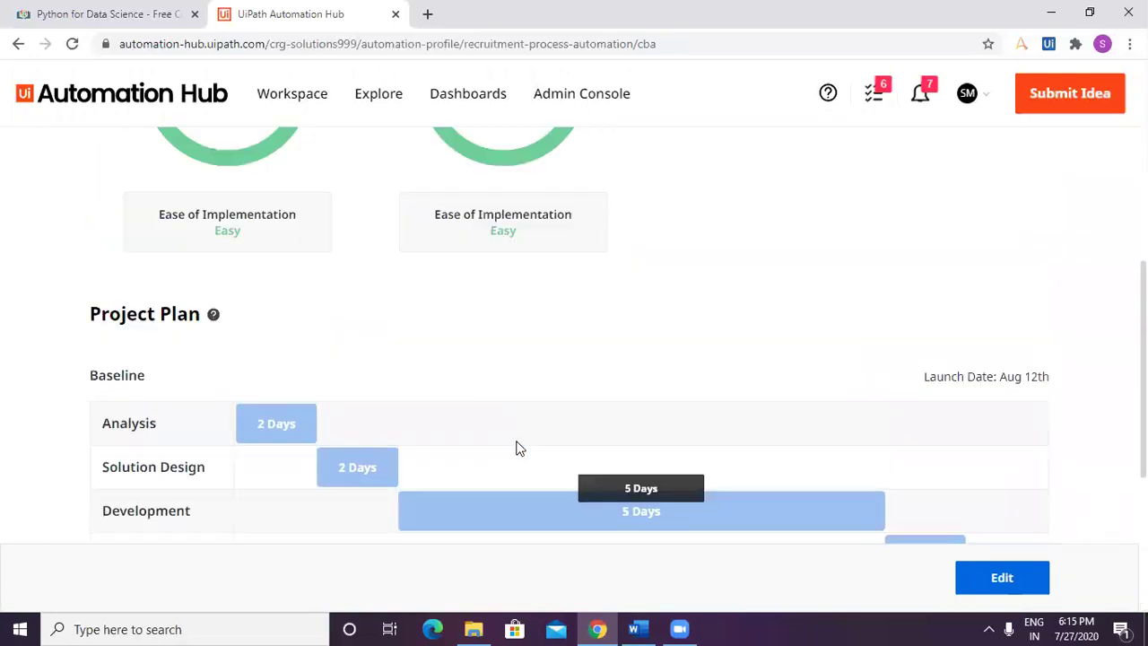
scroll(517, 448, down, 3)
scroll(518, 449, up, 3)
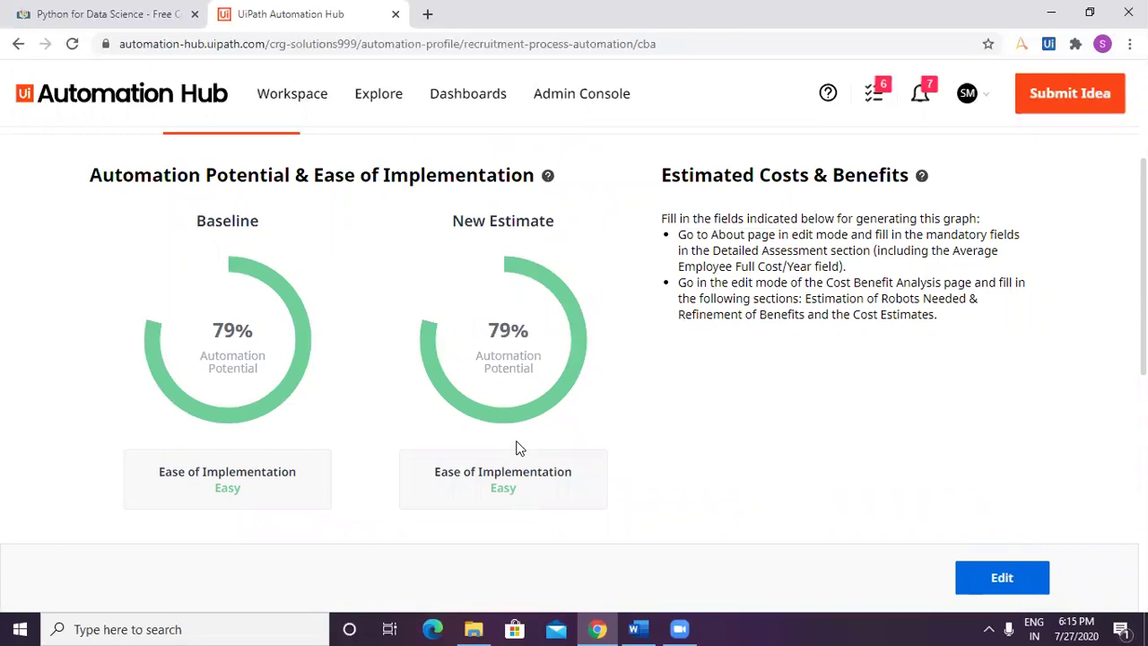
scroll(517, 447, up, 2)
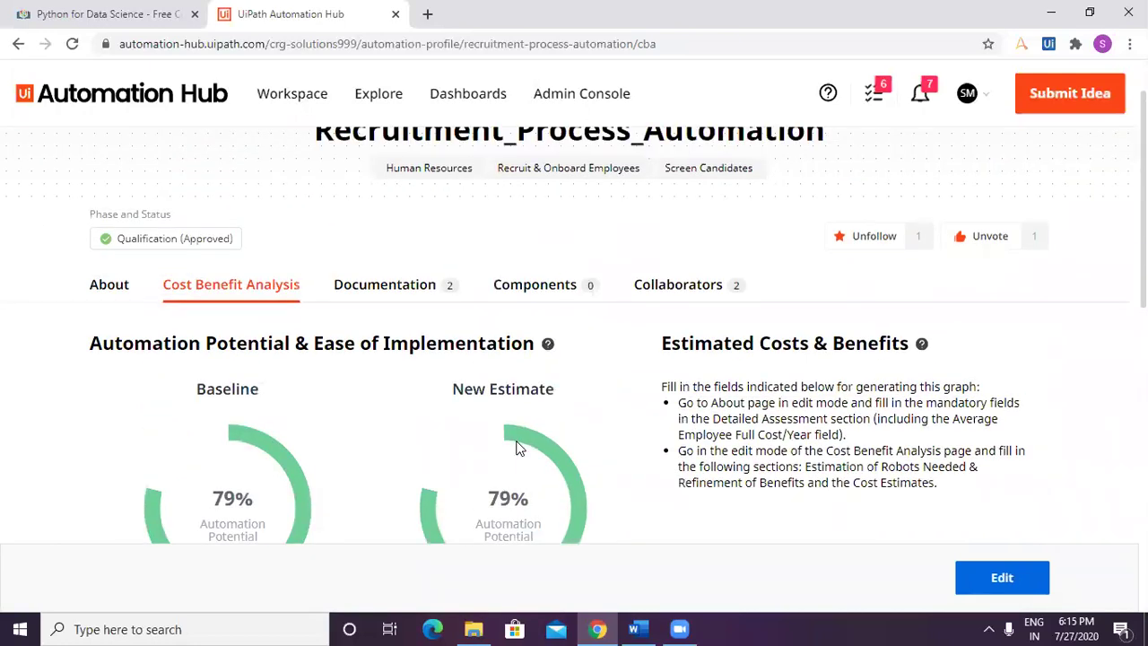